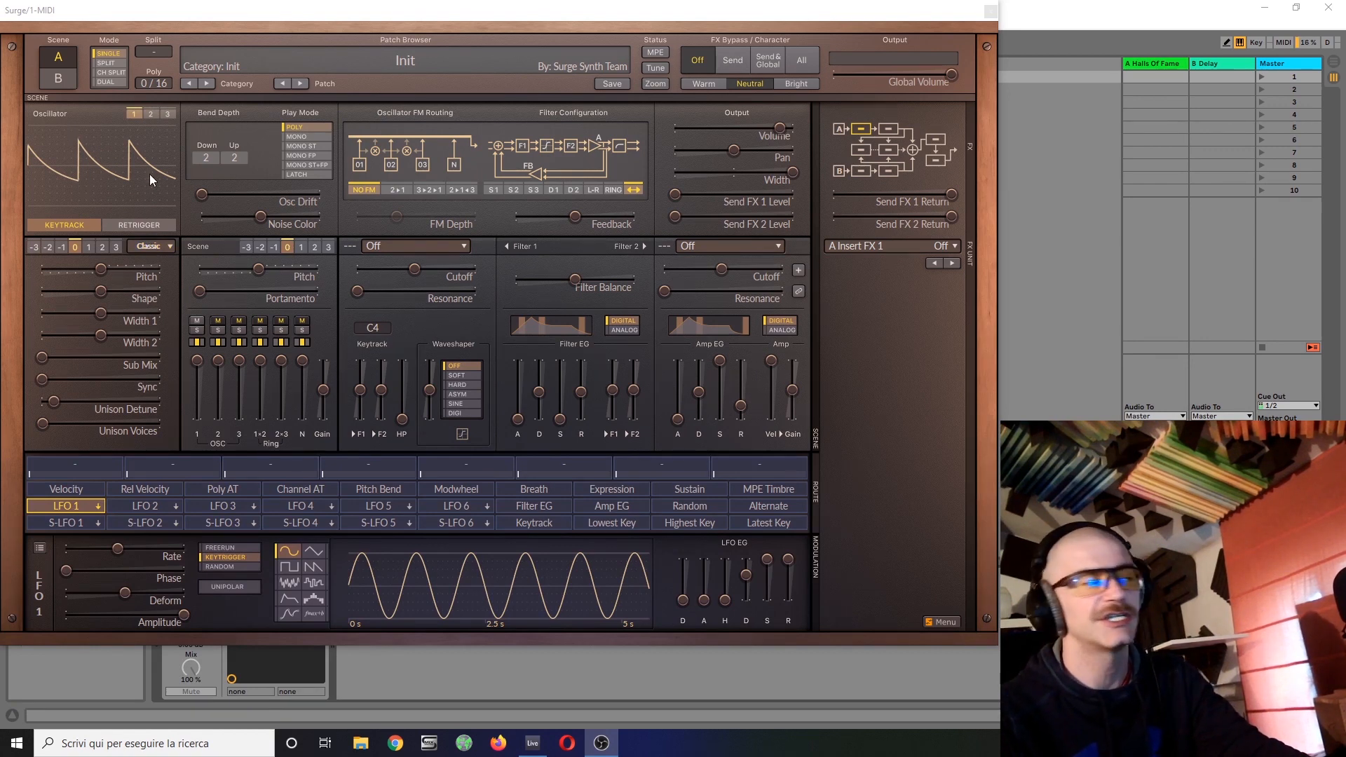
# Try the Modern sawtooth type on oscillator 1, and return the oscillator to the Classic type.
pyautogui.click(148, 244)
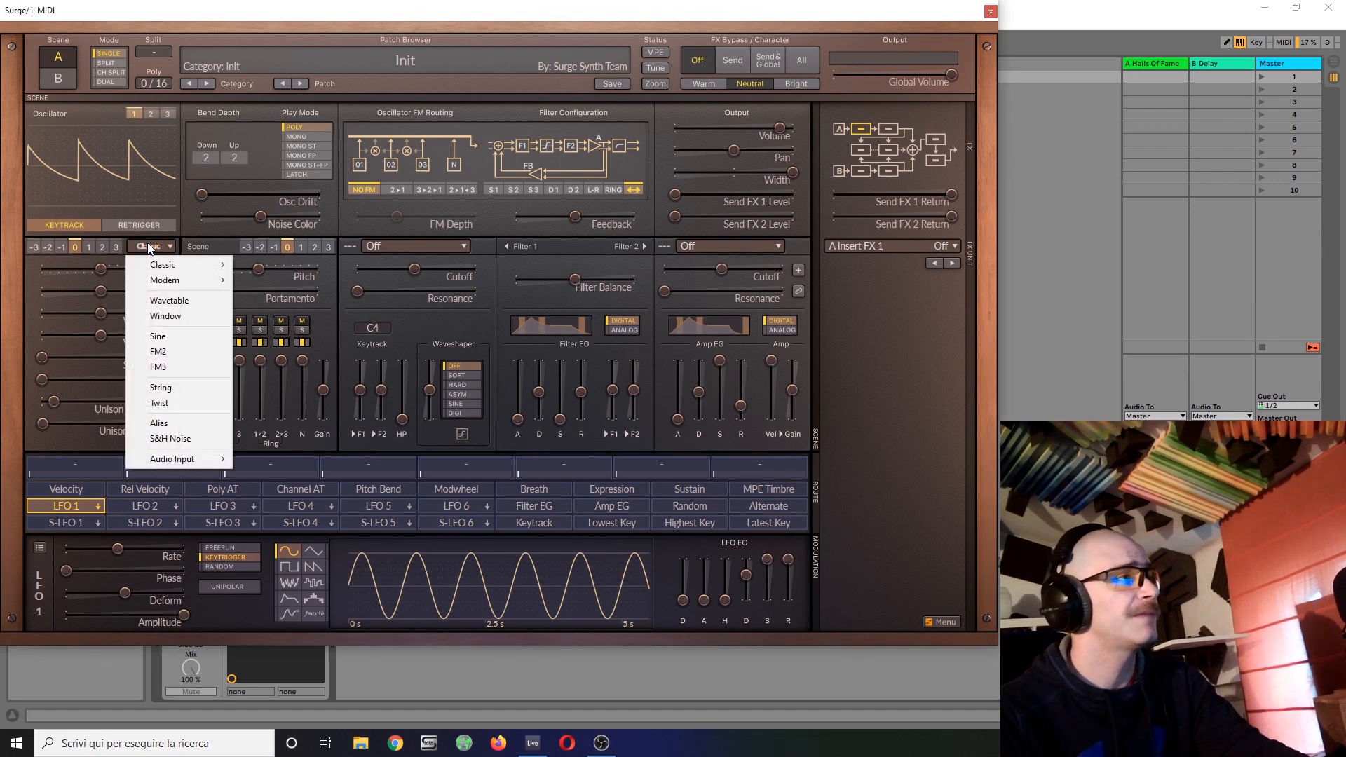
pyautogui.moveTo(208, 281)
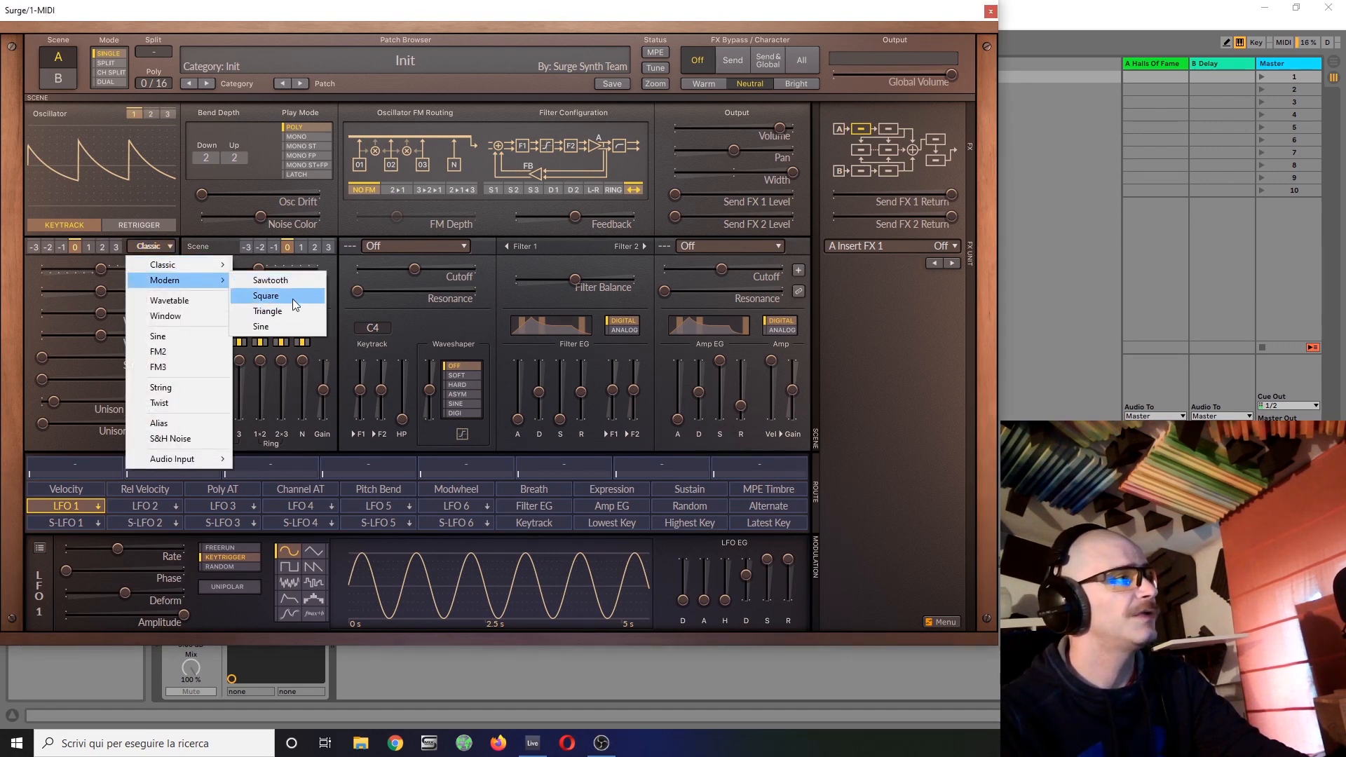
pyautogui.click(293, 280)
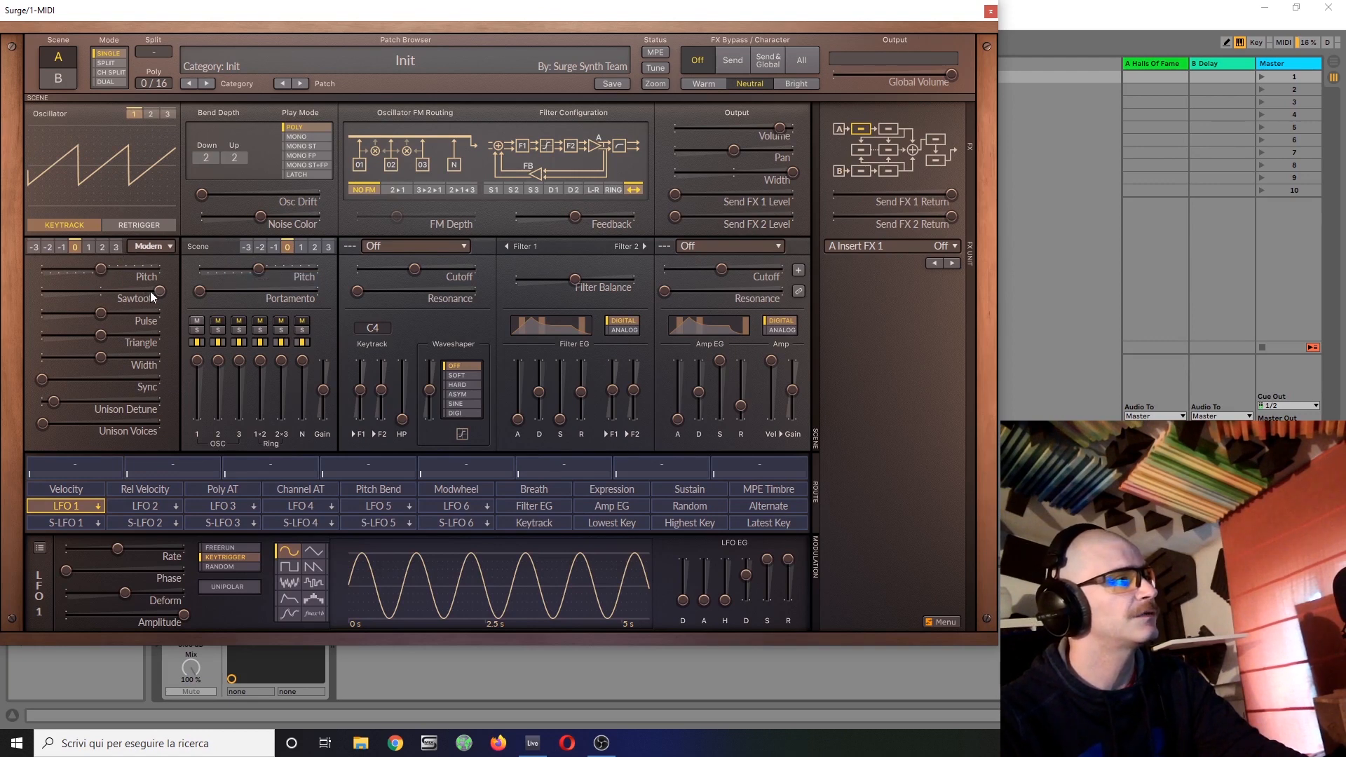
pyautogui.moveTo(150, 292)
pyautogui.mouseDown()
pyautogui.moveTo(113, 292)
pyautogui.moveTo(152, 293)
pyautogui.mouseUp()
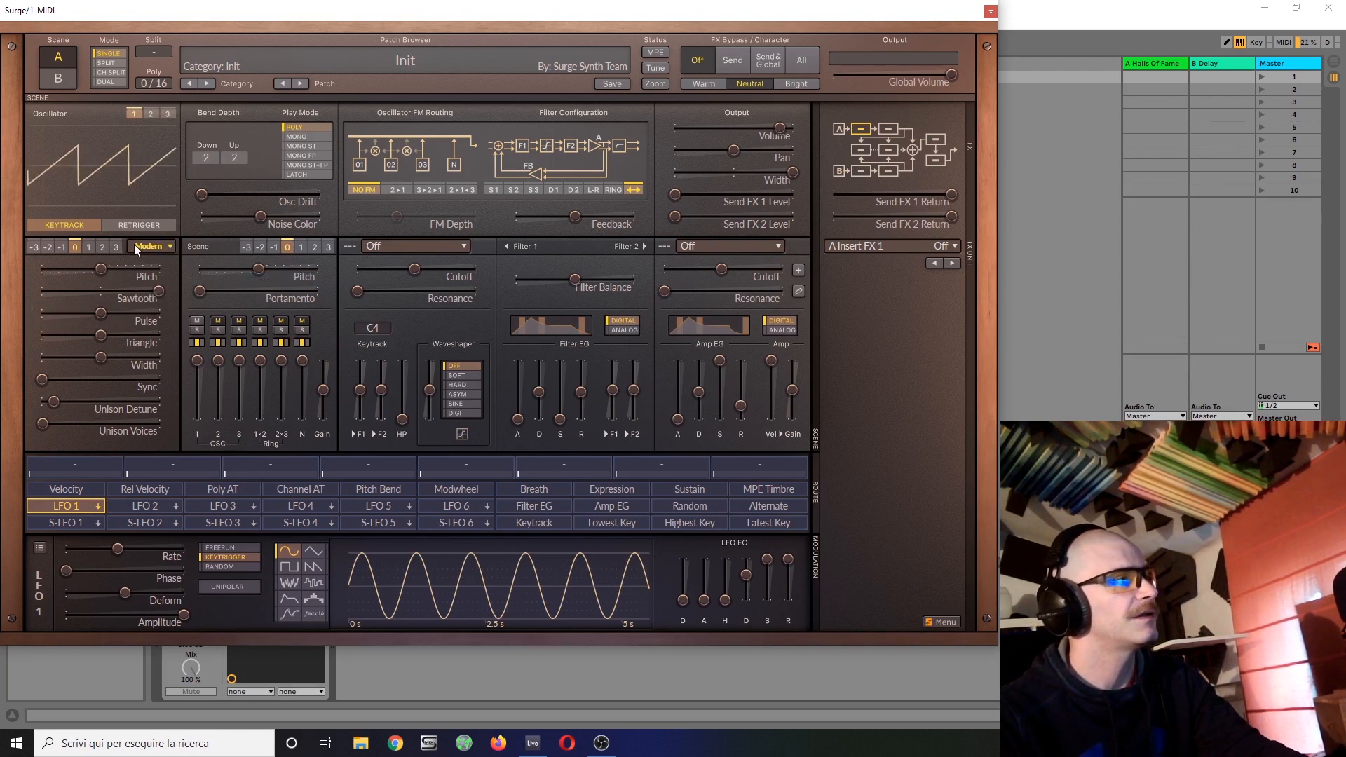
pyautogui.click(143, 247)
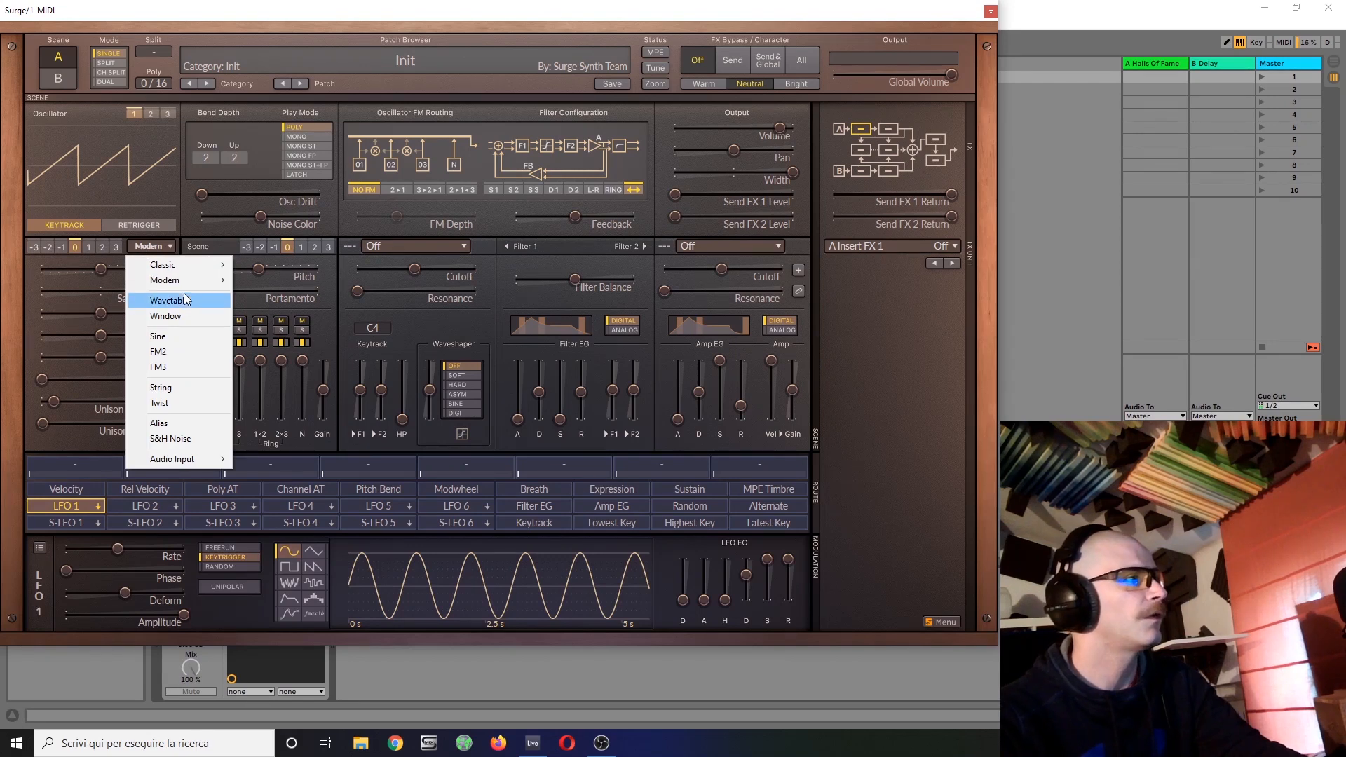
pyautogui.moveTo(187, 264)
pyautogui.click(301, 268)
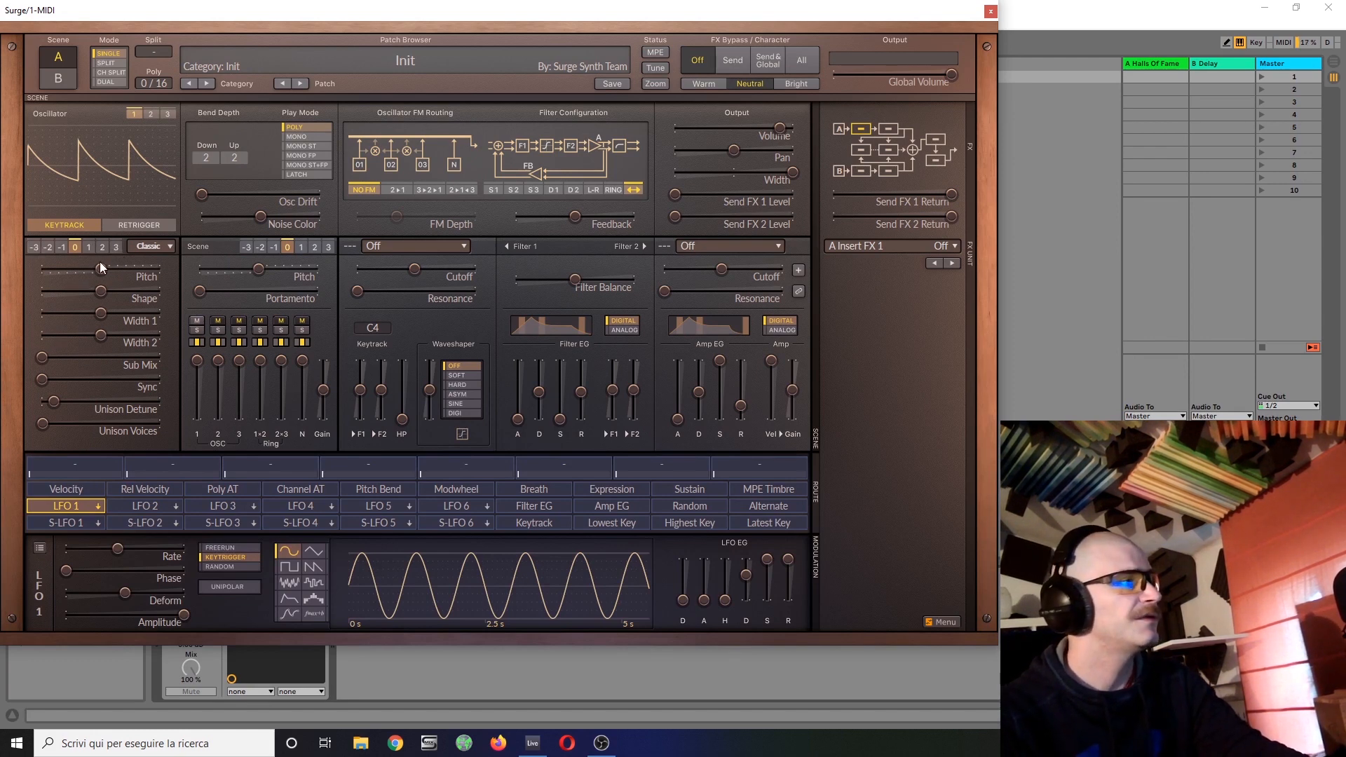
# Try raising oscillator 1's Pitch by about 2.81 semitones and sweeping its Shape, resetting each to its default.
pyautogui.moveTo(100, 263); pyautogui.dragTo(121, 264)
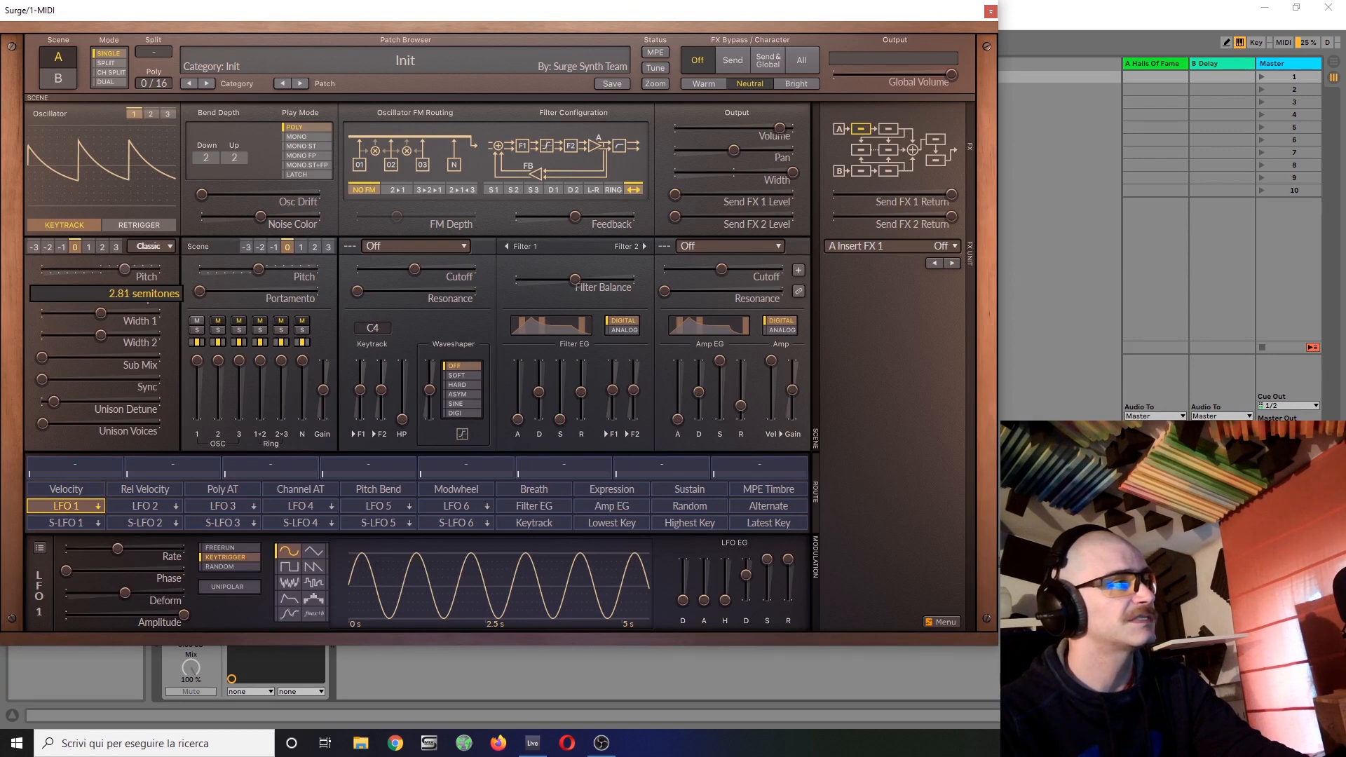
pyautogui.doubleClick(120, 267)
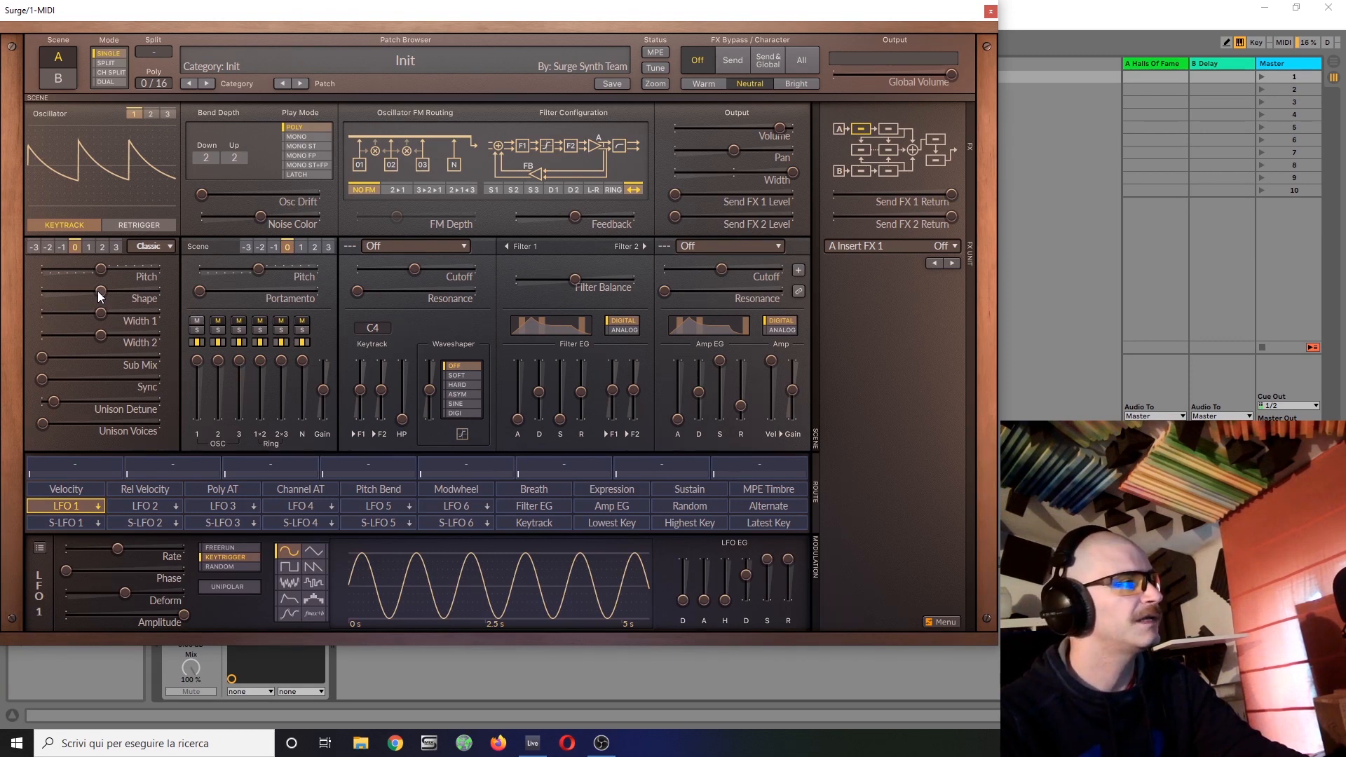
pyautogui.moveTo(98, 292); pyautogui.dragTo(48, 294)
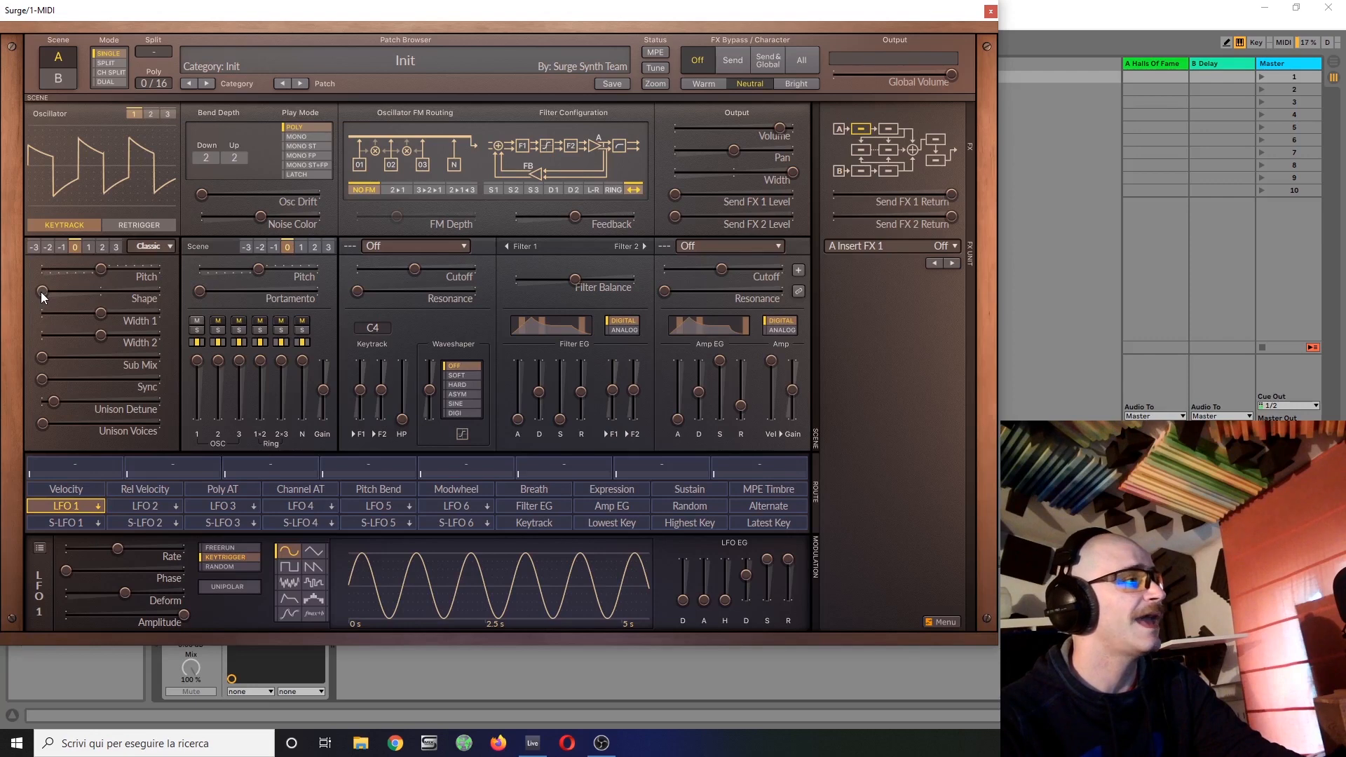
pyautogui.moveTo(42, 292); pyautogui.dragTo(132, 294)
pyautogui.doubleClick(132, 294)
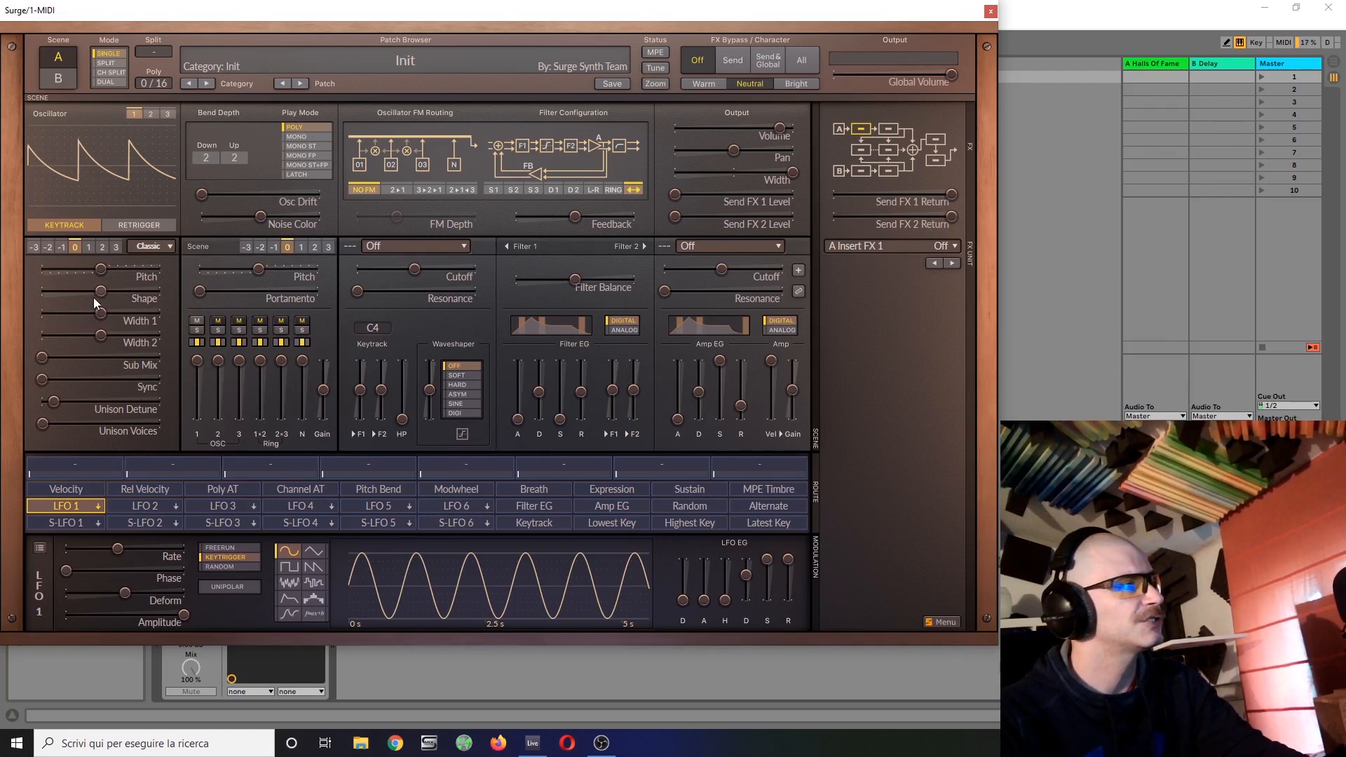
pyautogui.click(102, 300)
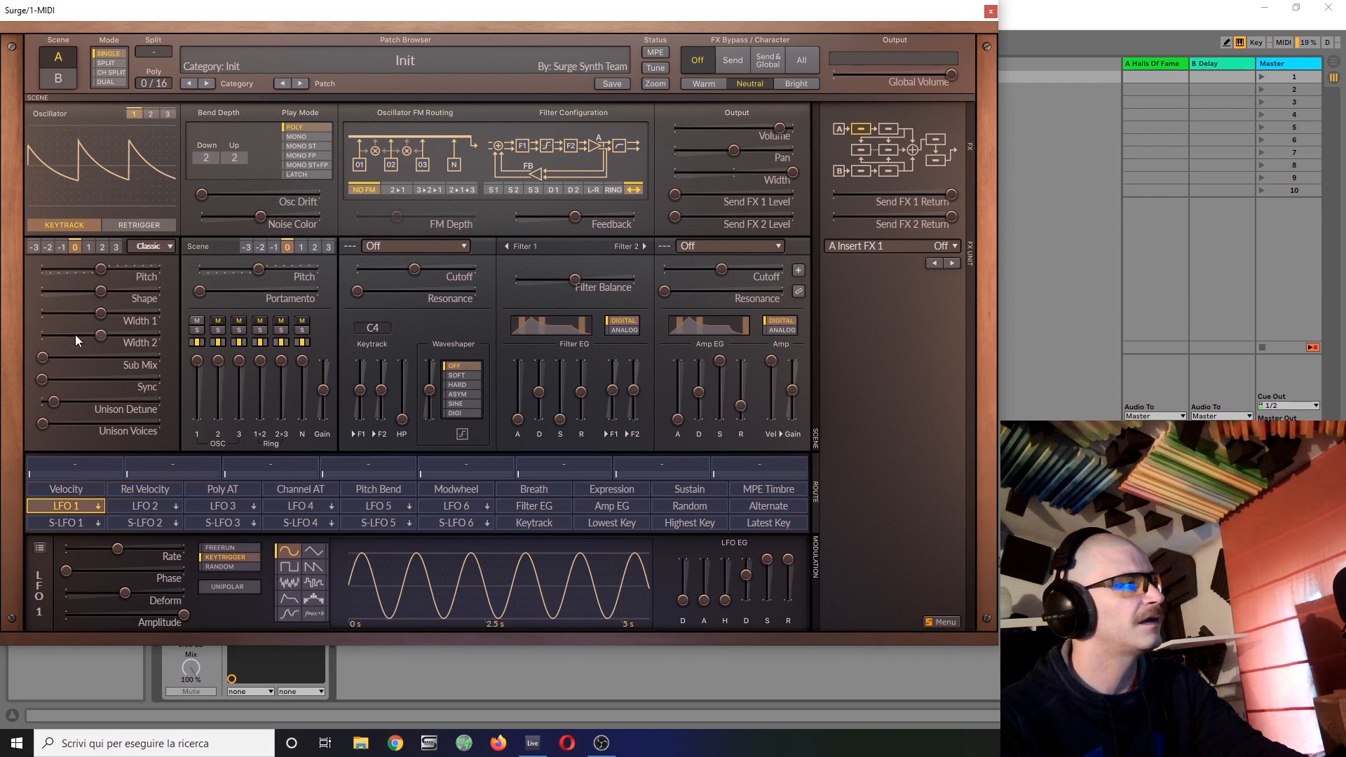
# Test oscillator 1's pulse widths and Shape, leaving Width 2 at about 45% and resetting Width 1 and Shape to their defaults.
pyautogui.moveTo(94, 310)
pyautogui.mouseDown()
pyautogui.moveTo(105, 337)
pyautogui.moveTo(90, 337)
pyautogui.moveTo(103, 338)
pyautogui.moveTo(102, 308)
pyautogui.moveTo(132, 309)
pyautogui.moveTo(105, 335)
pyautogui.moveTo(146, 335)
pyautogui.moveTo(71, 335)
pyautogui.moveTo(94, 335)
pyautogui.mouseUp()
pyautogui.doubleClick(90, 311)
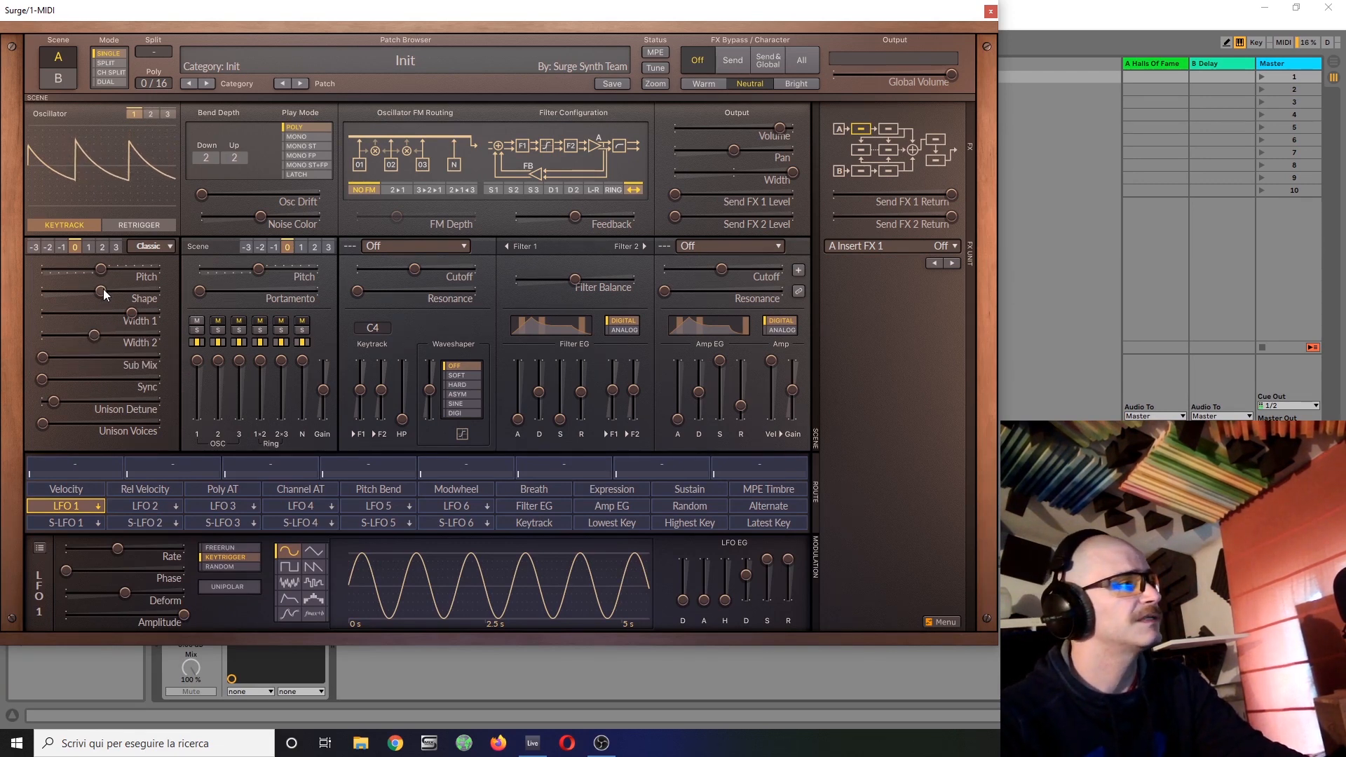
pyautogui.moveTo(103, 289); pyautogui.dragTo(98, 338)
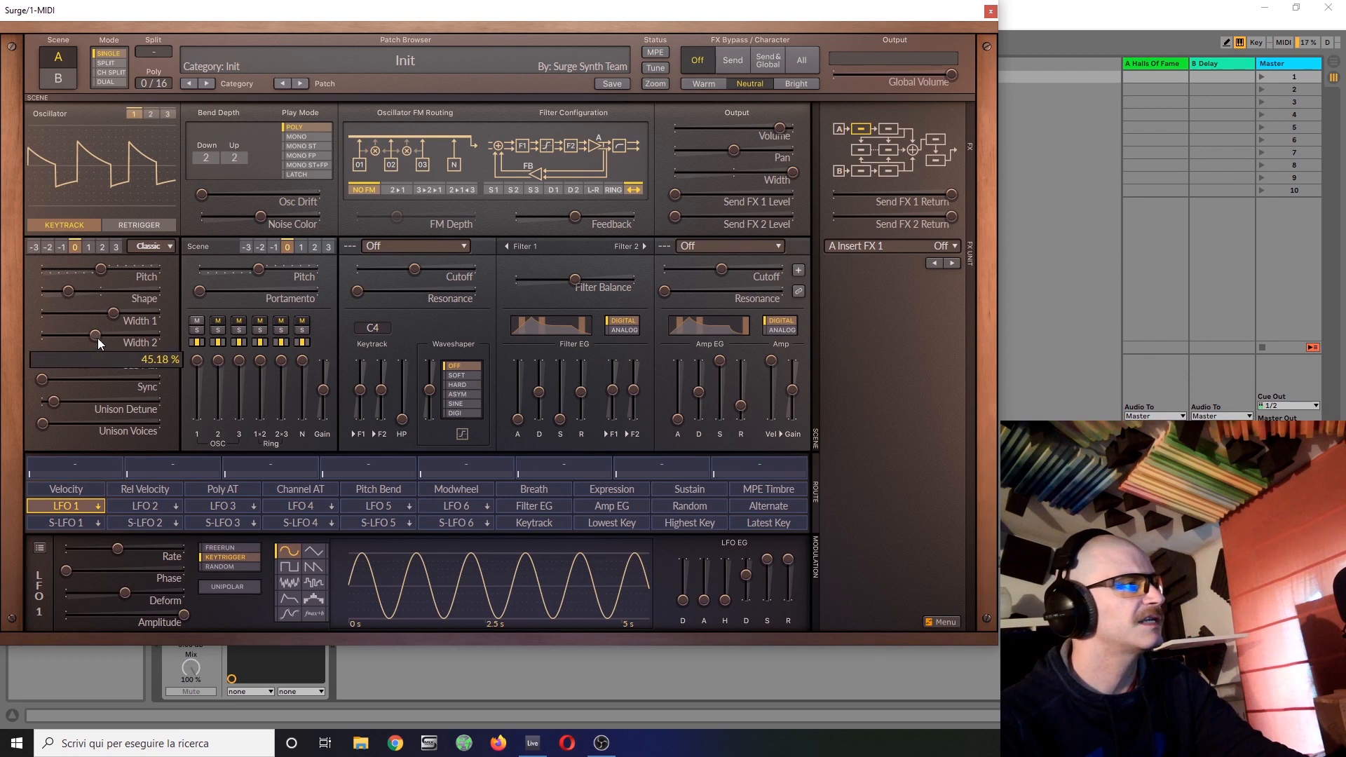
pyautogui.doubleClick(111, 313)
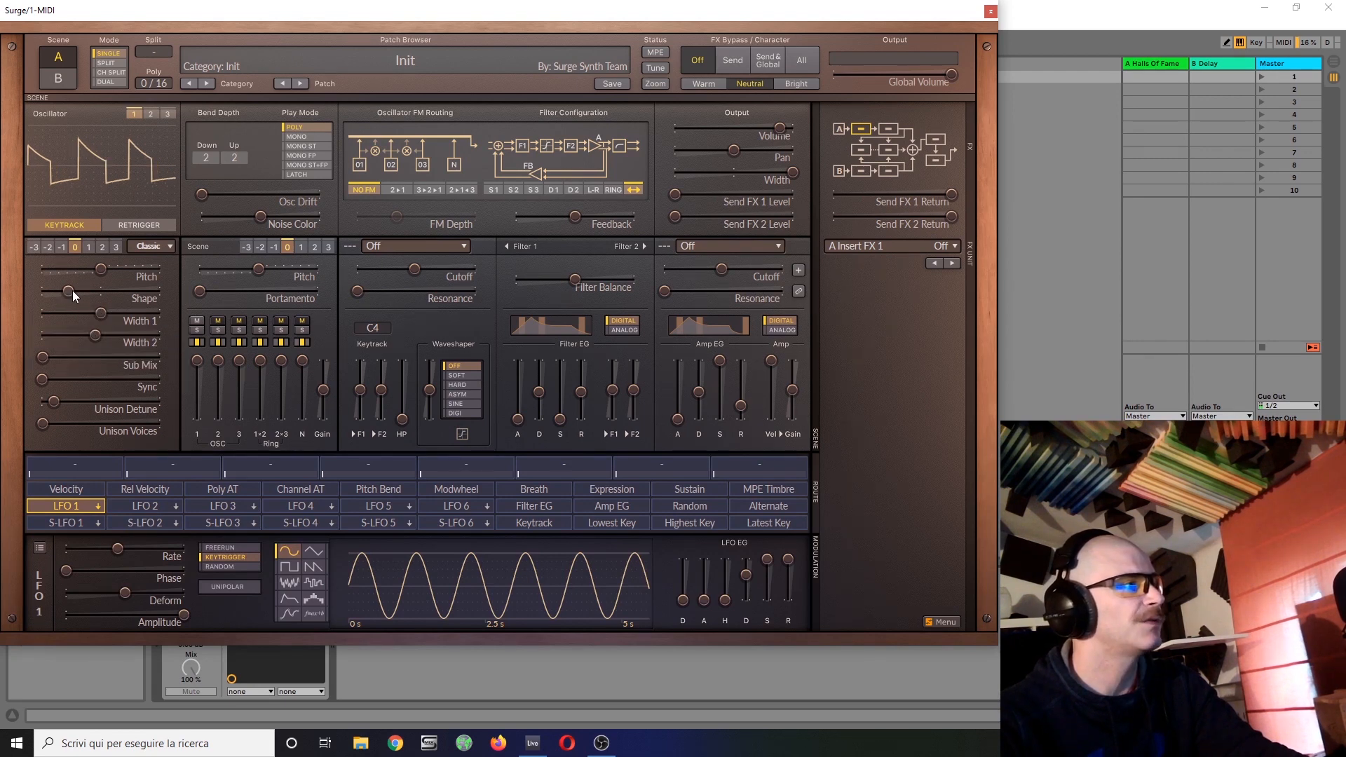
pyautogui.doubleClick(70, 290)
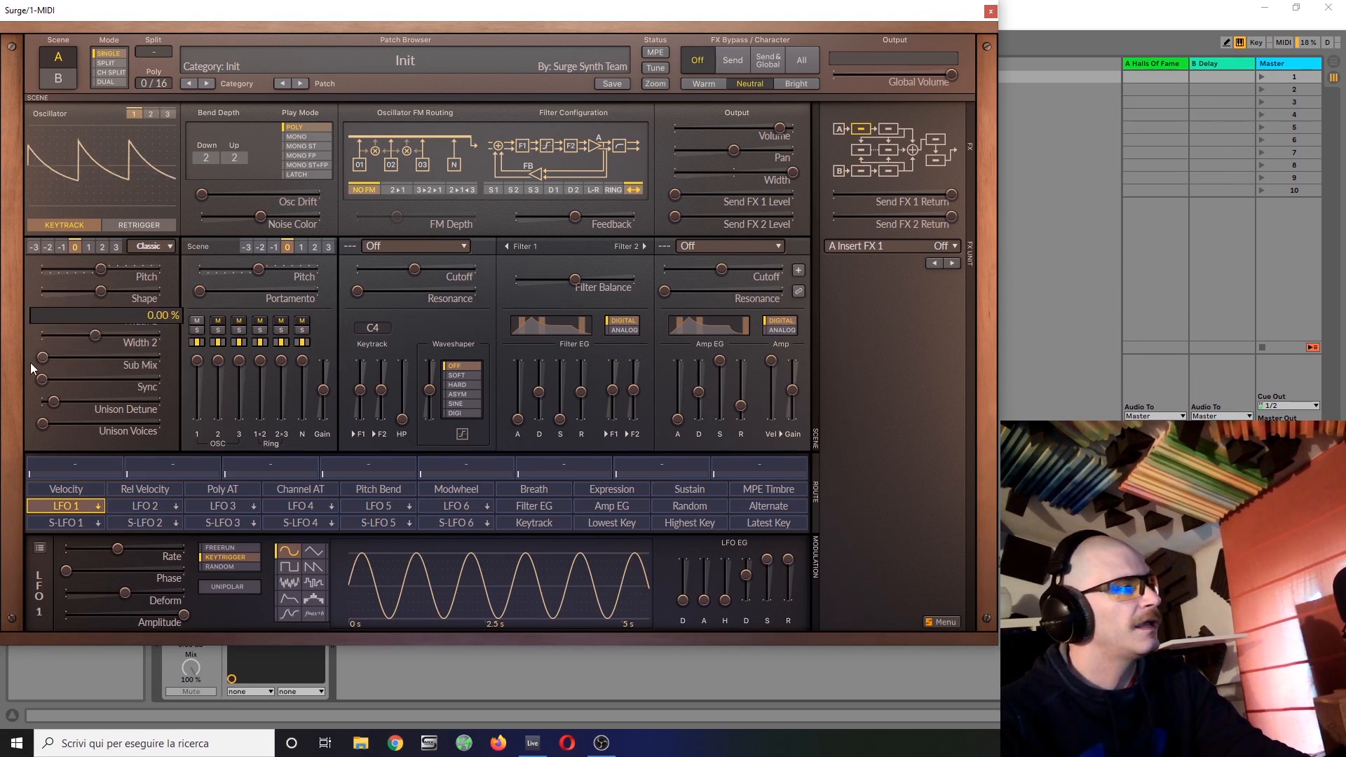
# Try oscillator 1's Sub Mix at maximum and its Sync control, returning both to their defaults.
pyautogui.moveTo(42, 358); pyautogui.dragTo(161, 361)
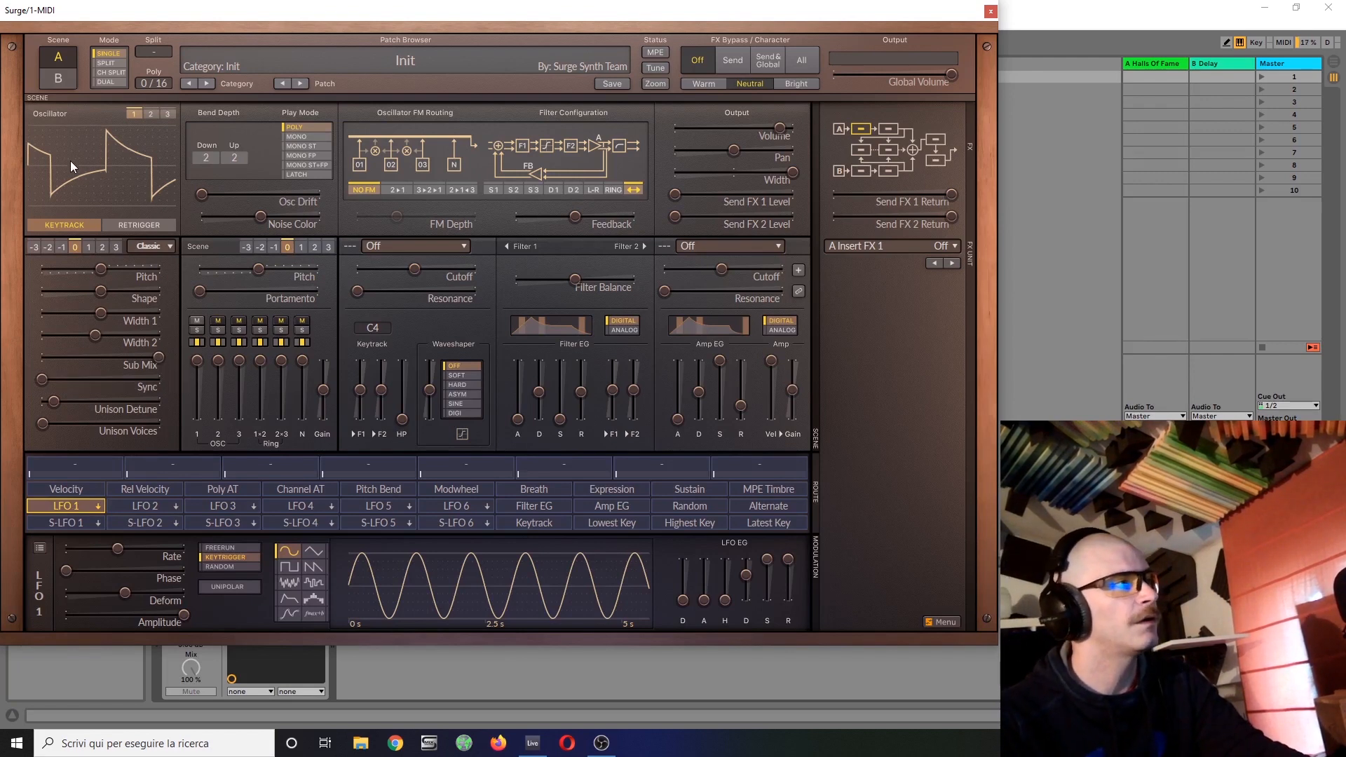
pyautogui.doubleClick(159, 357)
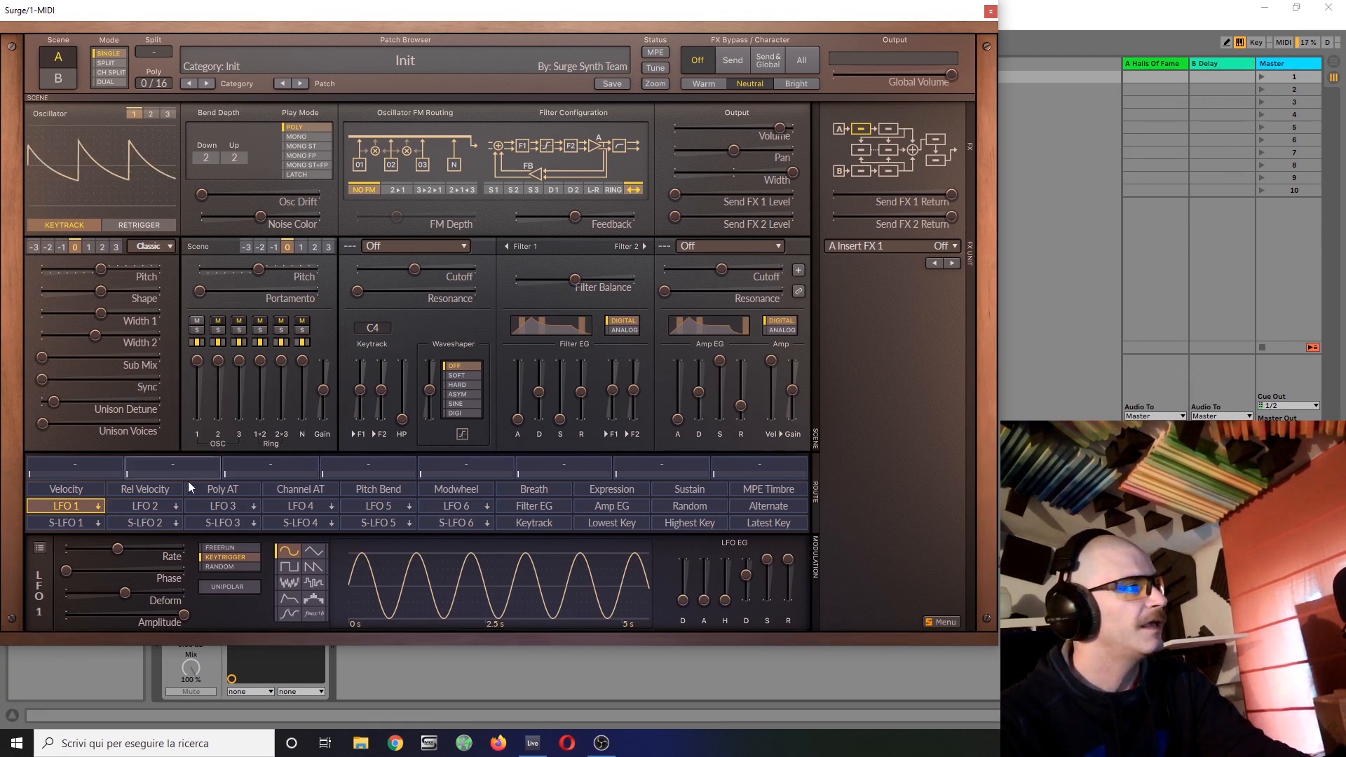
pyautogui.moveTo(42, 379); pyautogui.dragTo(46, 451)
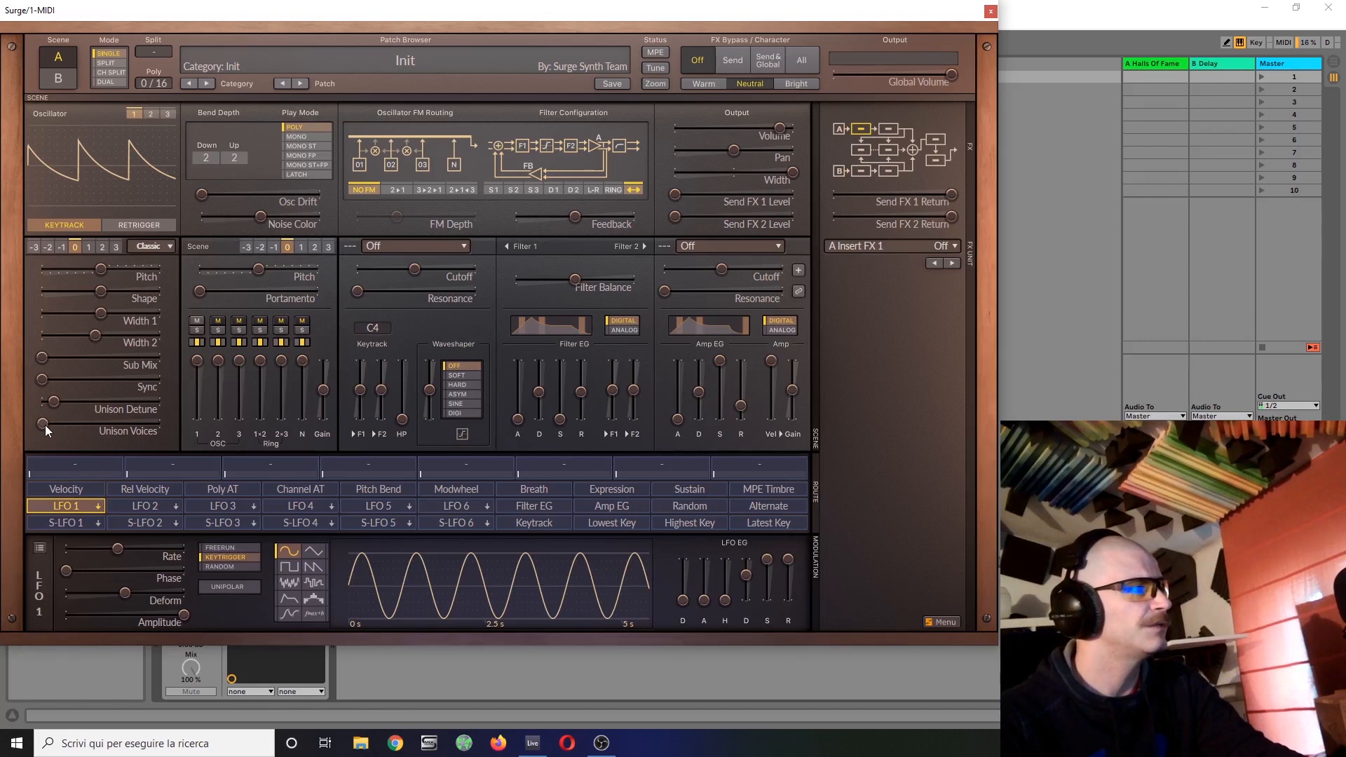
# Examine the Unison Voices and Unison Detune options of oscillator 1, and look at oscillator 2 before returning to oscillator 1.
pyautogui.rightClick(45, 425)
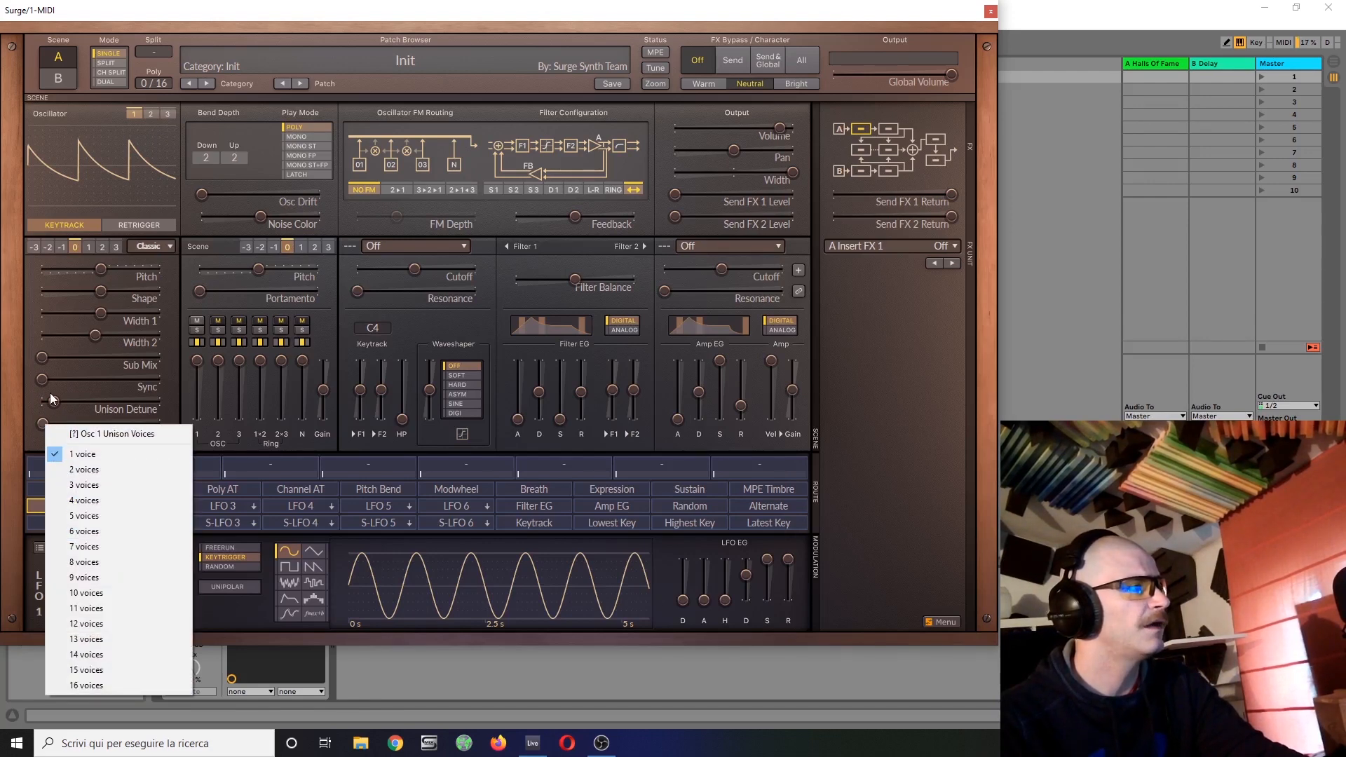
pyautogui.rightClick(52, 398)
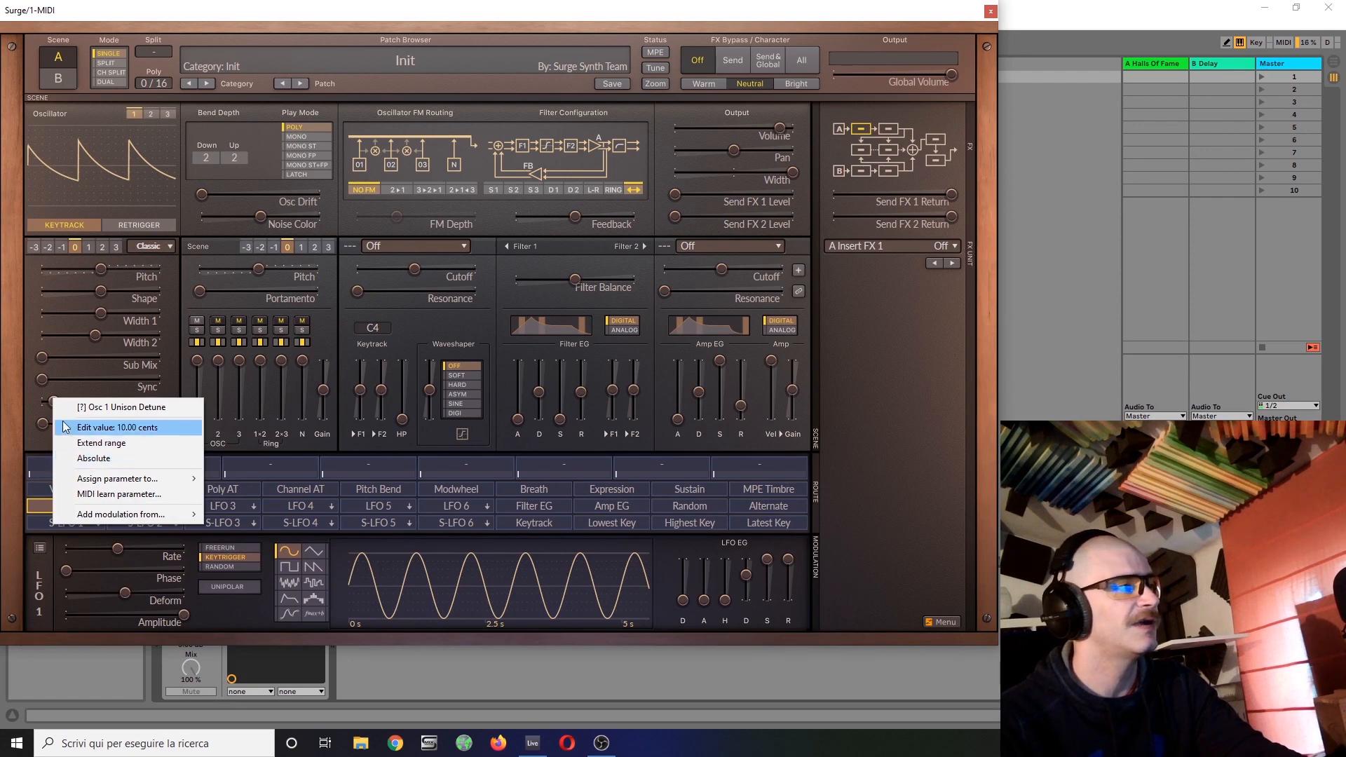
pyautogui.click(38, 405)
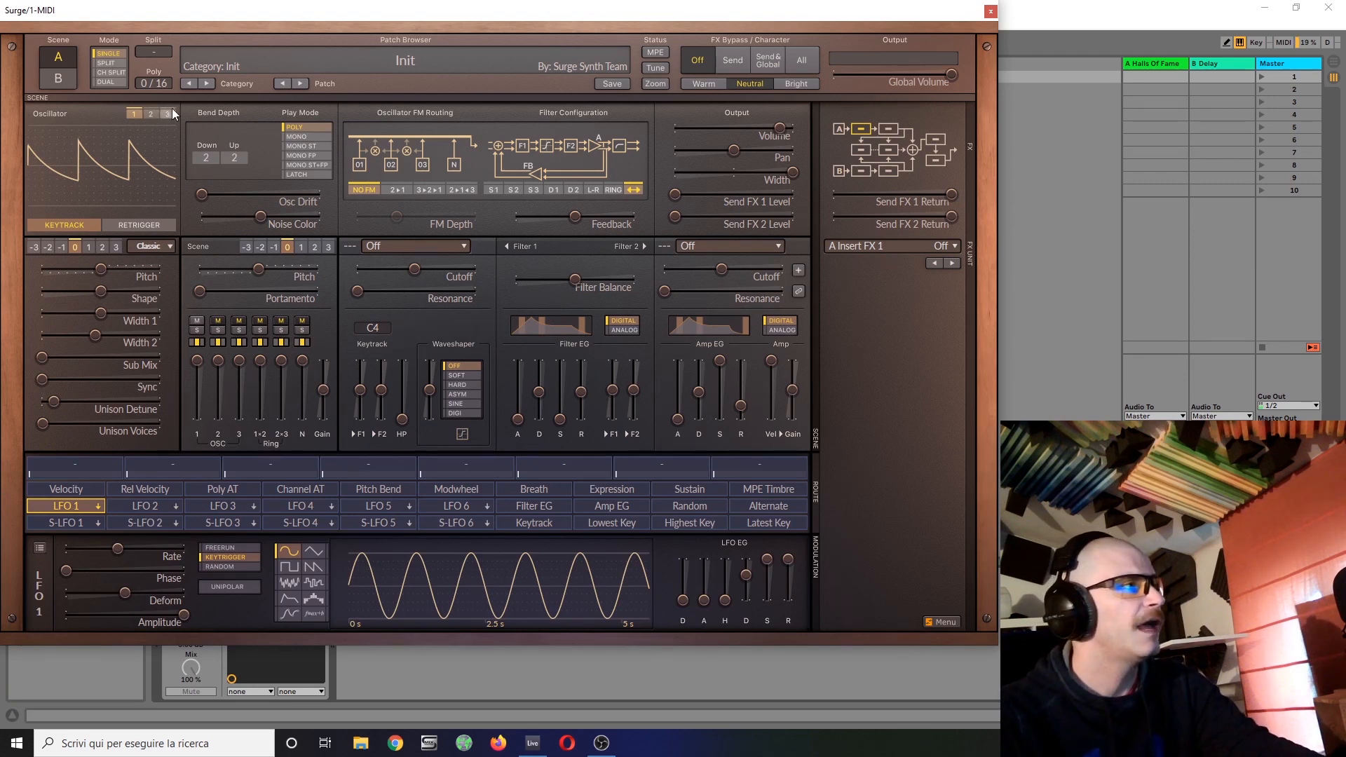
pyautogui.click(154, 112)
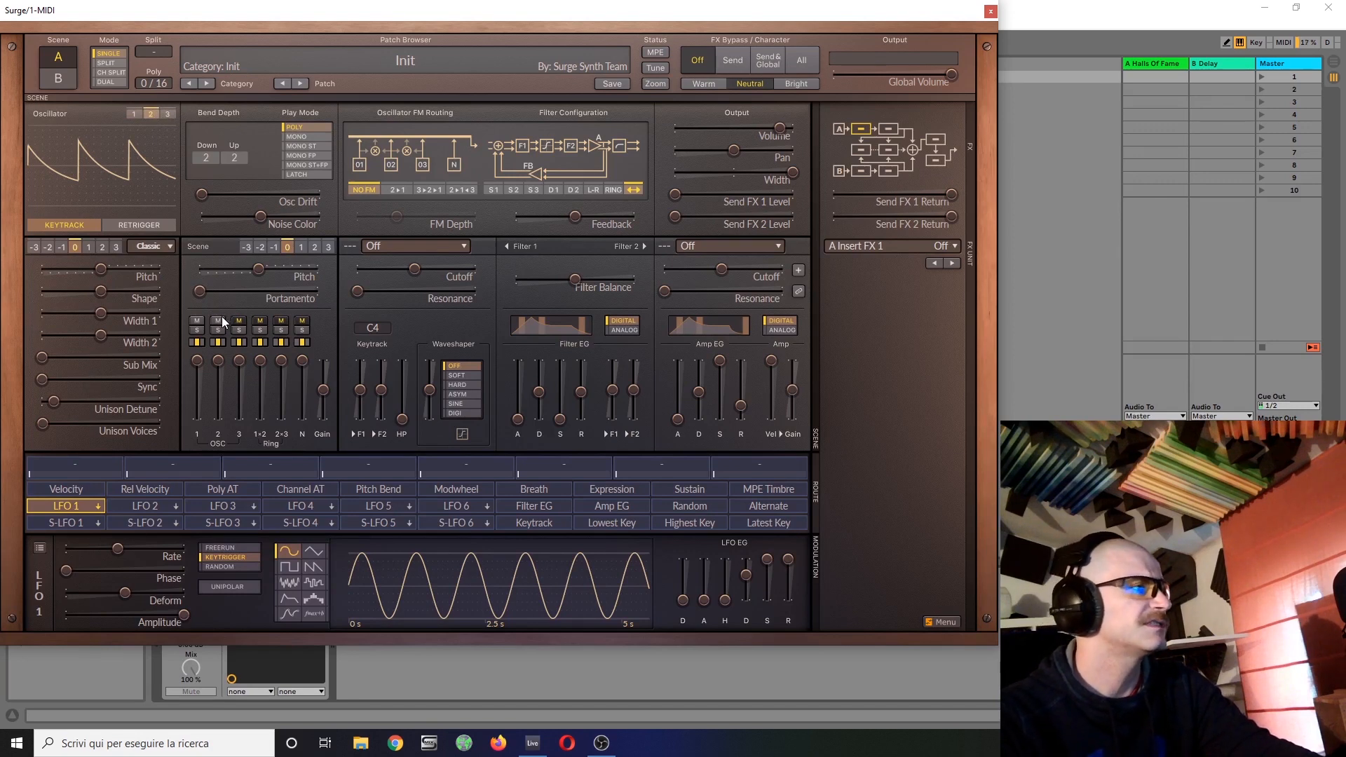
pyautogui.click(133, 114)
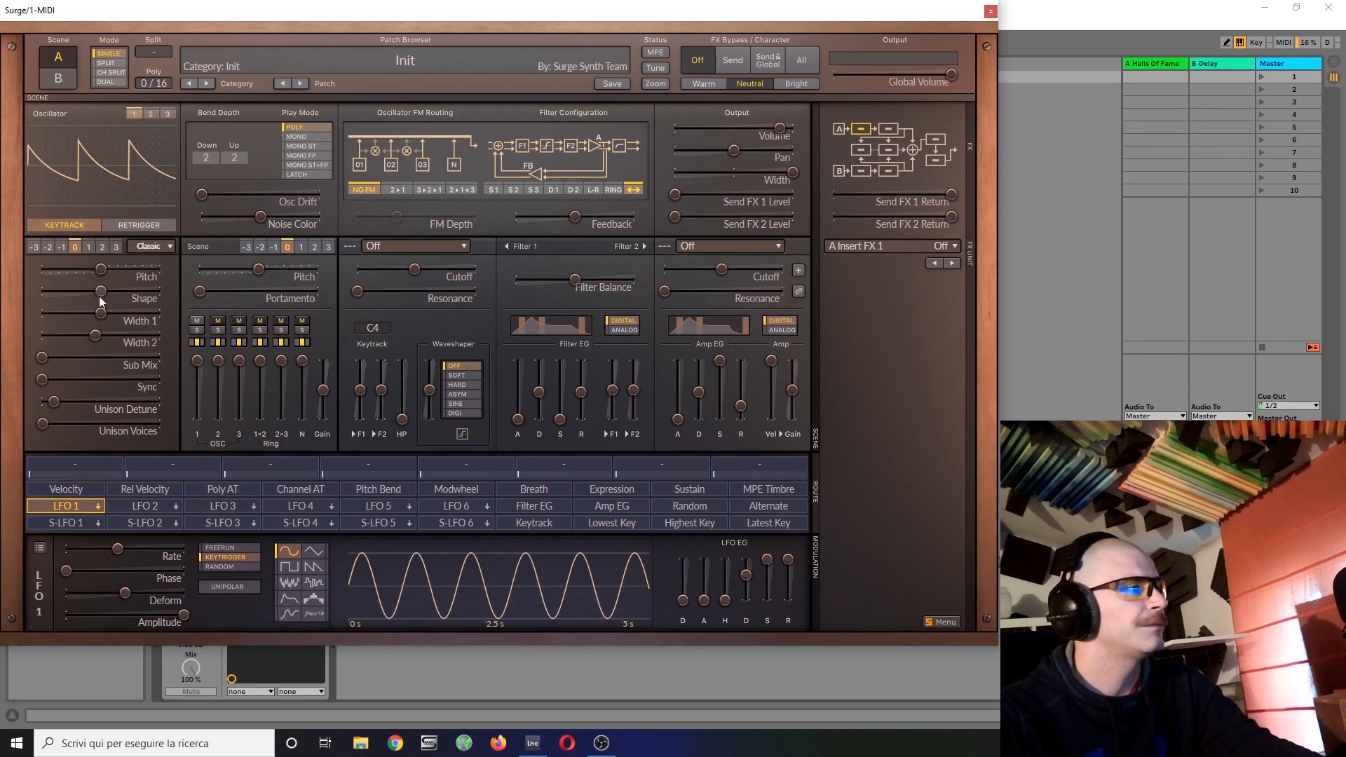
# Set oscillator 1's Shape about halfway between its minimum and center, and lower Width 1 to about 32%.
pyautogui.moveTo(99, 296); pyautogui.dragTo(44, 295)
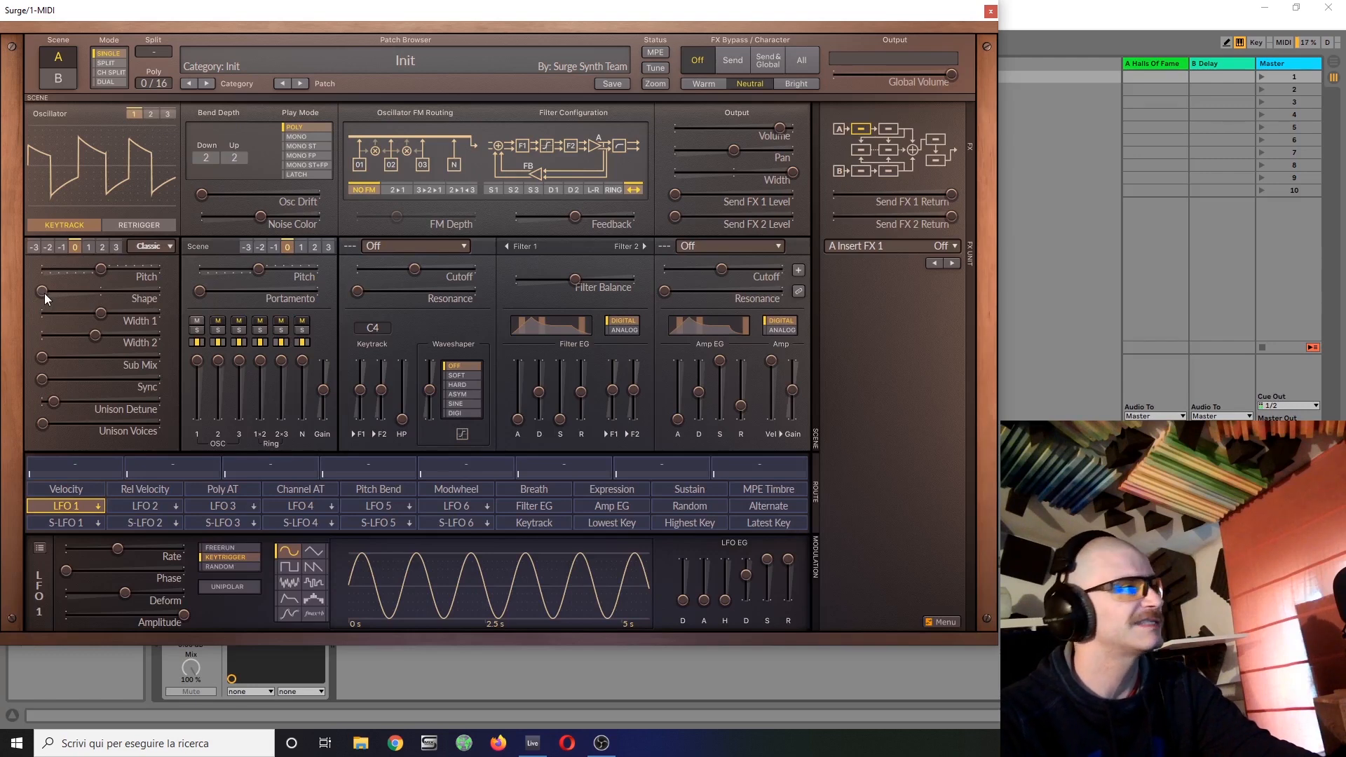
pyautogui.moveTo(45, 292)
pyautogui.moveTo(65, 290); pyautogui.dragTo(70, 294)
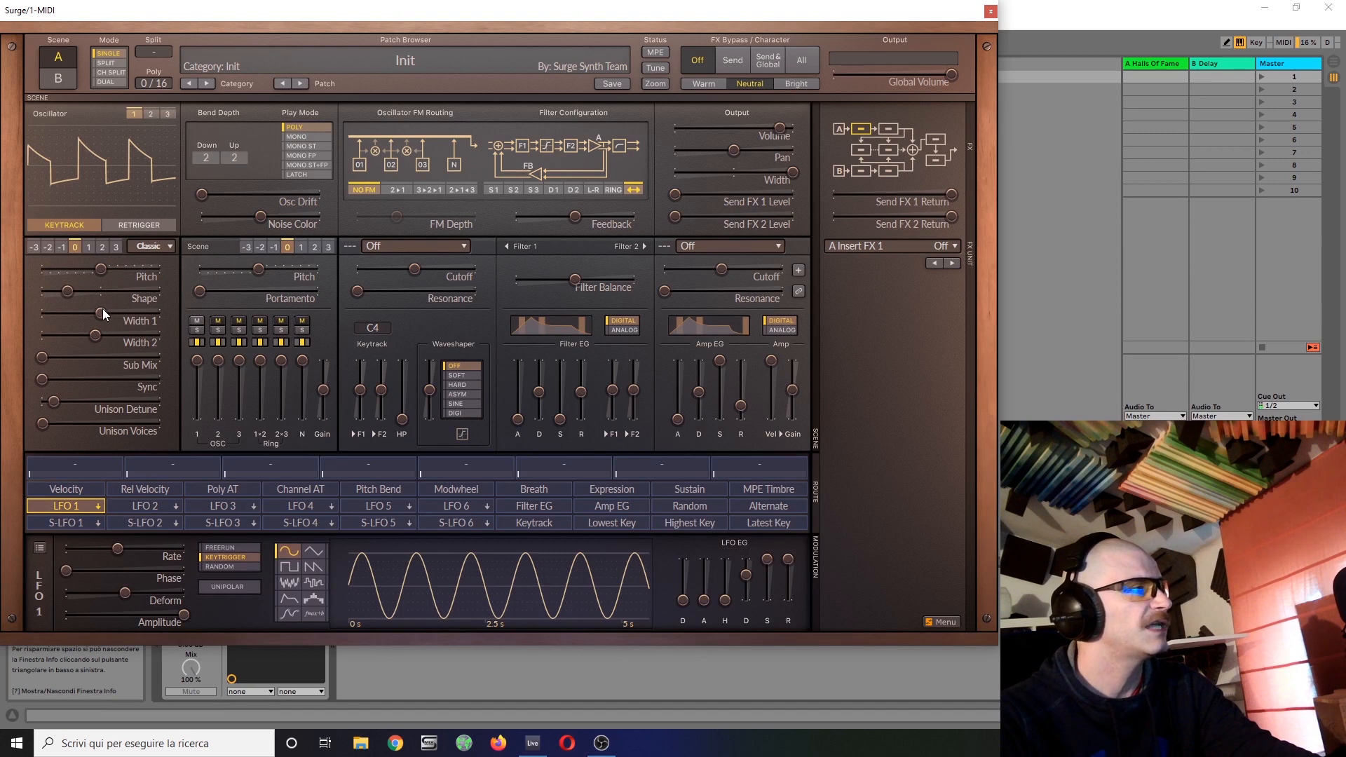
pyautogui.moveTo(103, 308); pyautogui.dragTo(80, 309)
# Slow LFO 1 to roughly one cycle per five seconds and assign it to modulate oscillator 1's Width 1 by about 13%.
pyautogui.moveTo(122, 543); pyautogui.dragTo(98, 549)
pyautogui.click(61, 507)
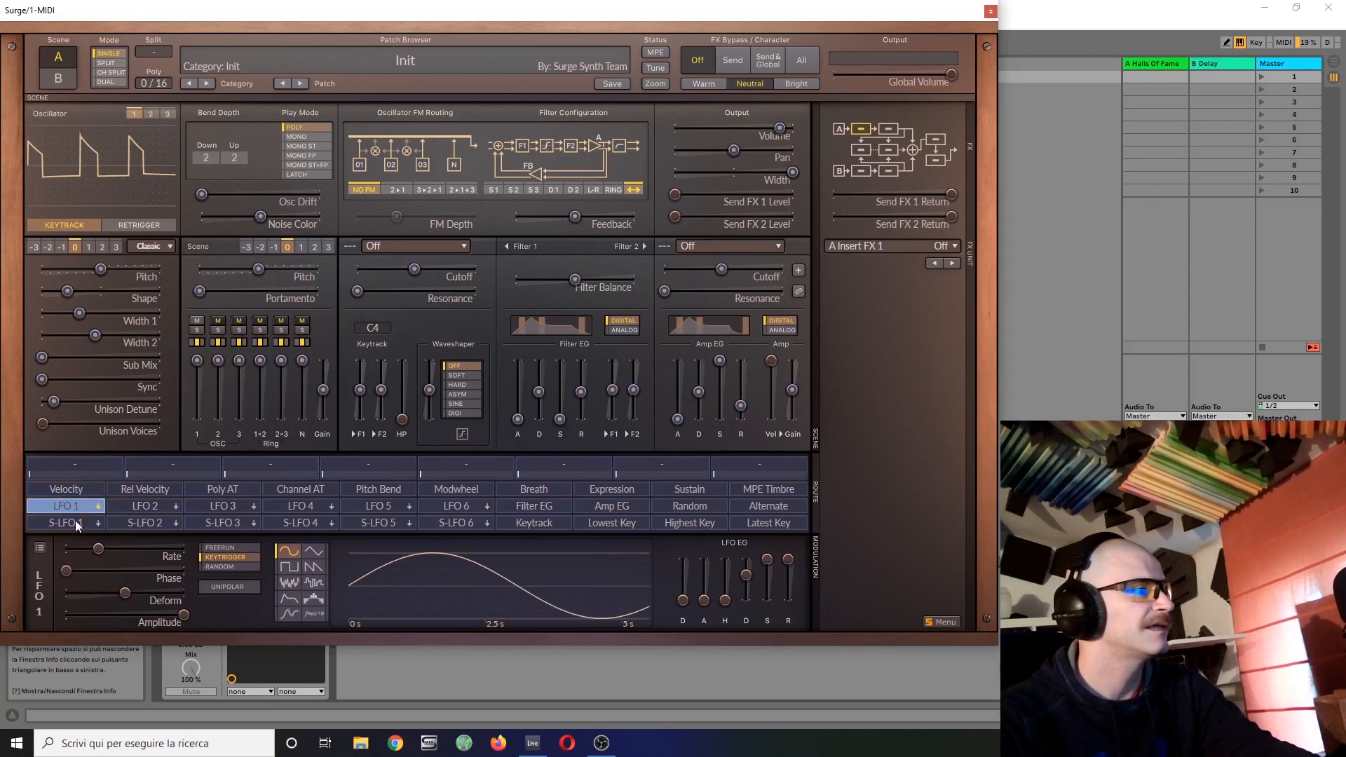
pyautogui.moveTo(78, 313); pyautogui.dragTo(95, 316)
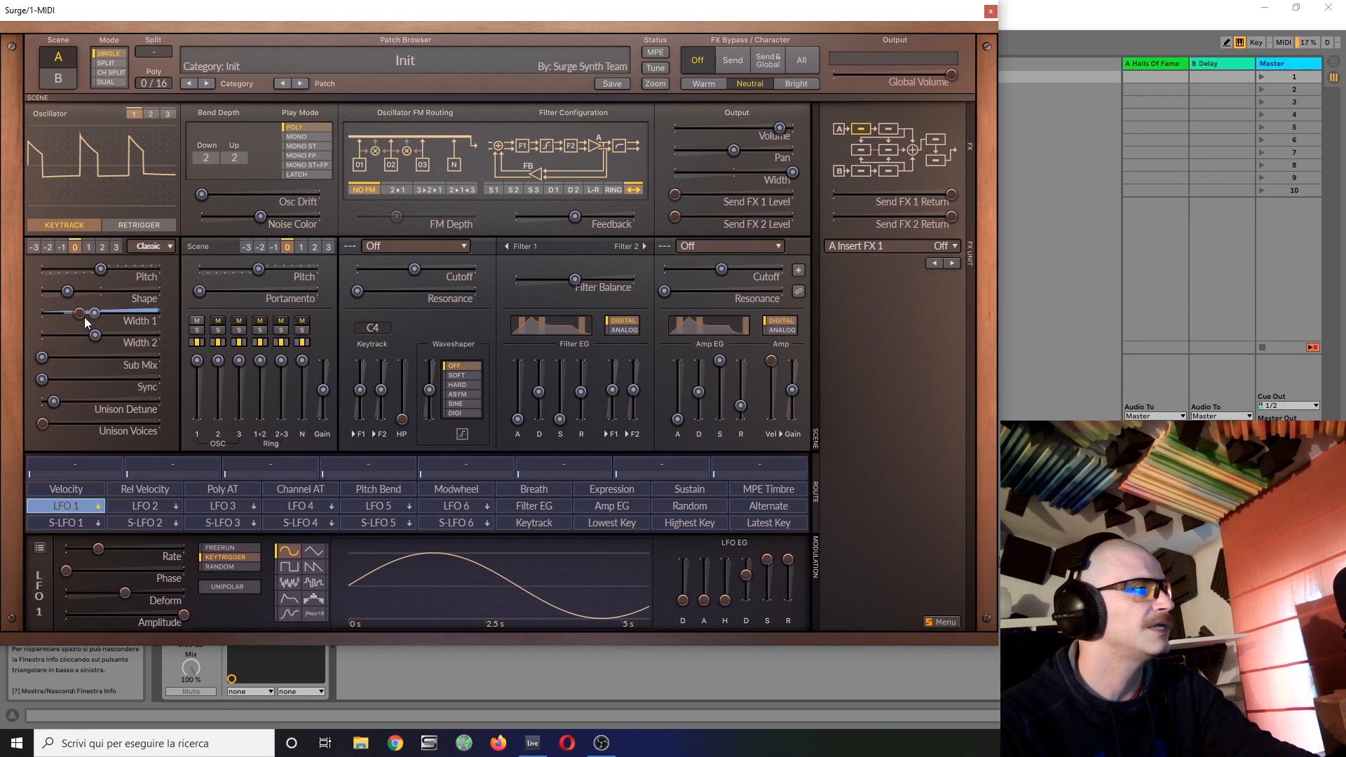
pyautogui.rightClick(85, 319)
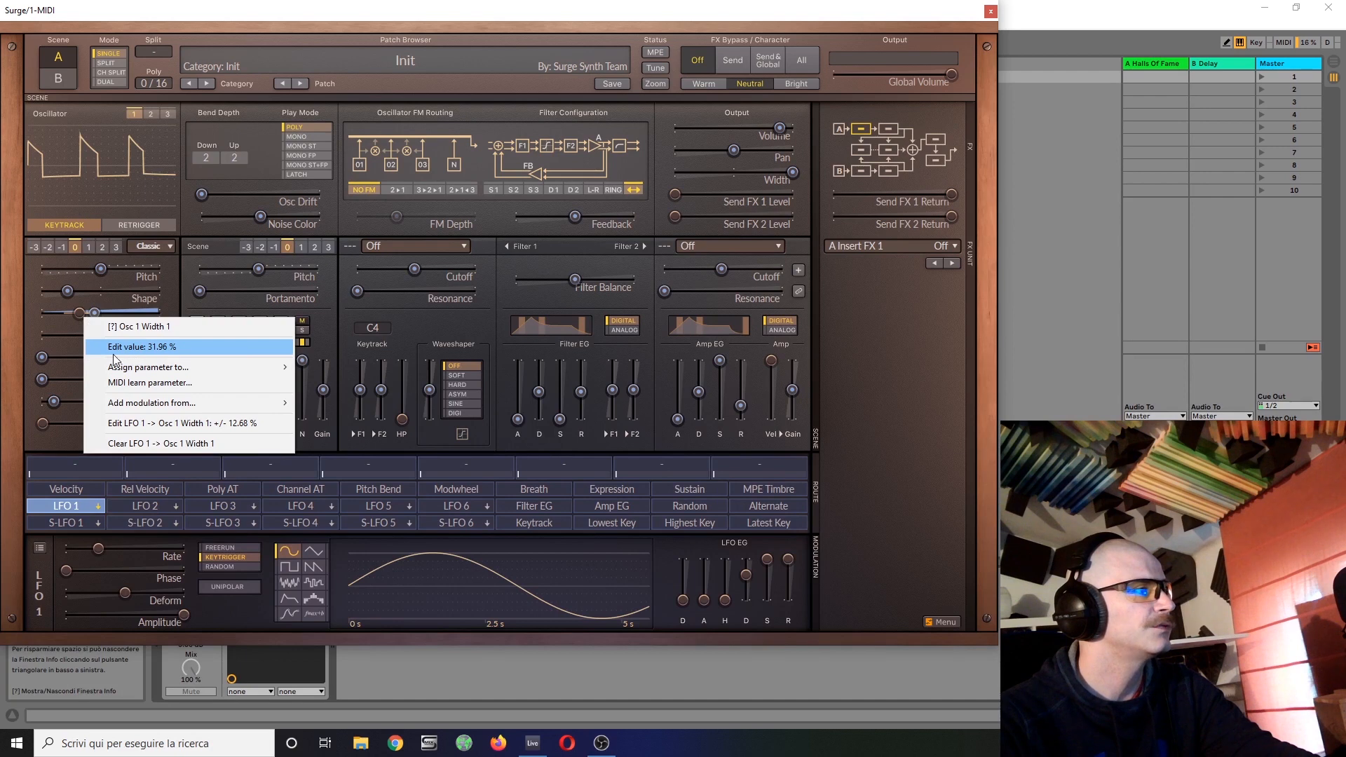
pyautogui.click(63, 316)
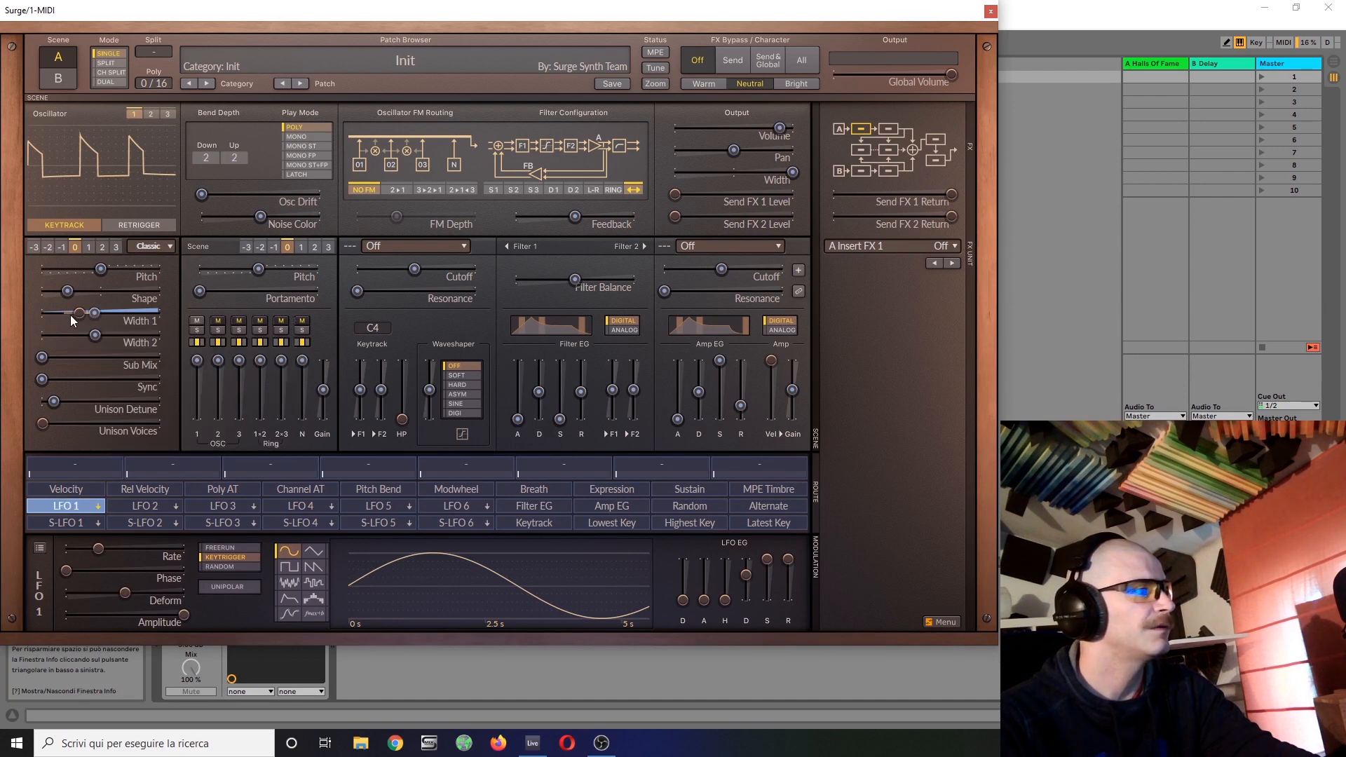
pyautogui.moveTo(94, 315); pyautogui.dragTo(96, 315)
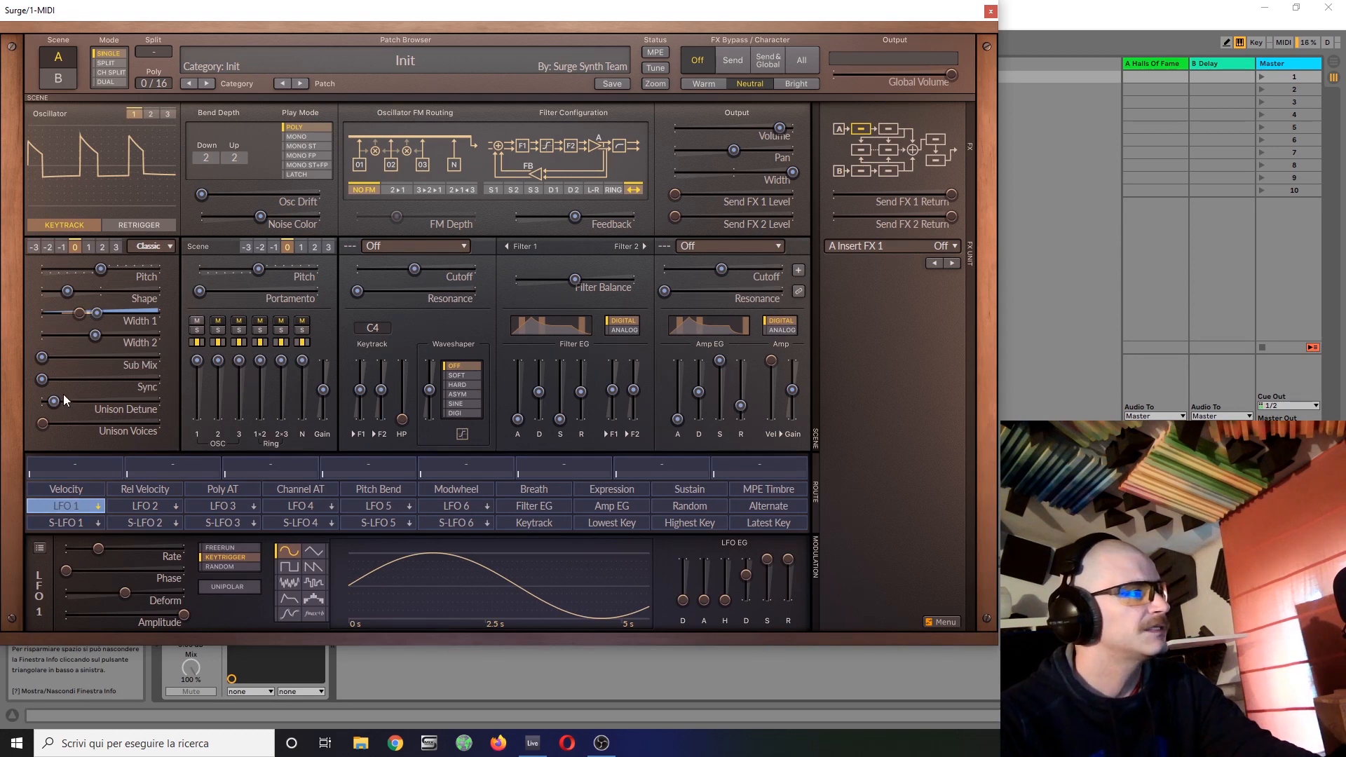
# Slow LFO 2 to a lower rate than LFO 1 and assign it to modulate oscillator 1's Width 2 slightly.
pyautogui.click(147, 505)
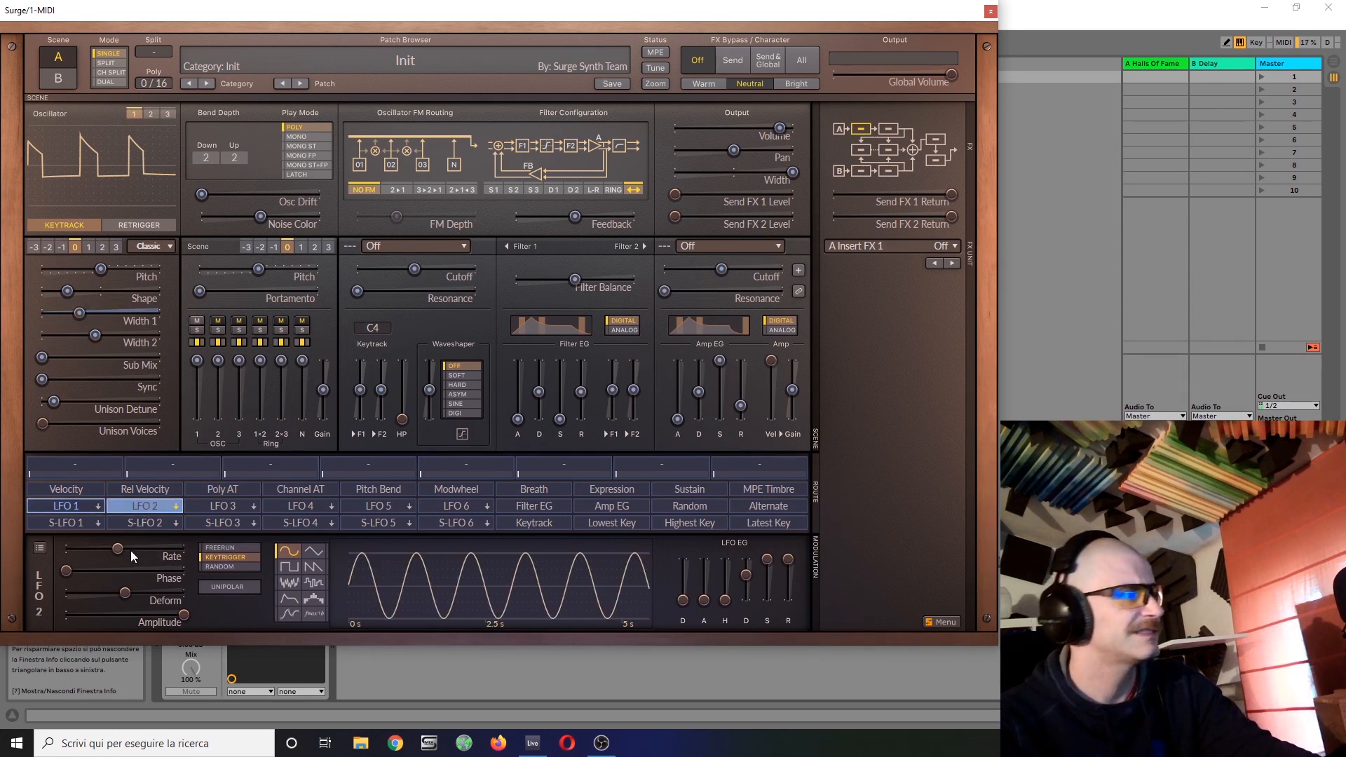
pyautogui.moveTo(116, 552); pyautogui.dragTo(98, 551)
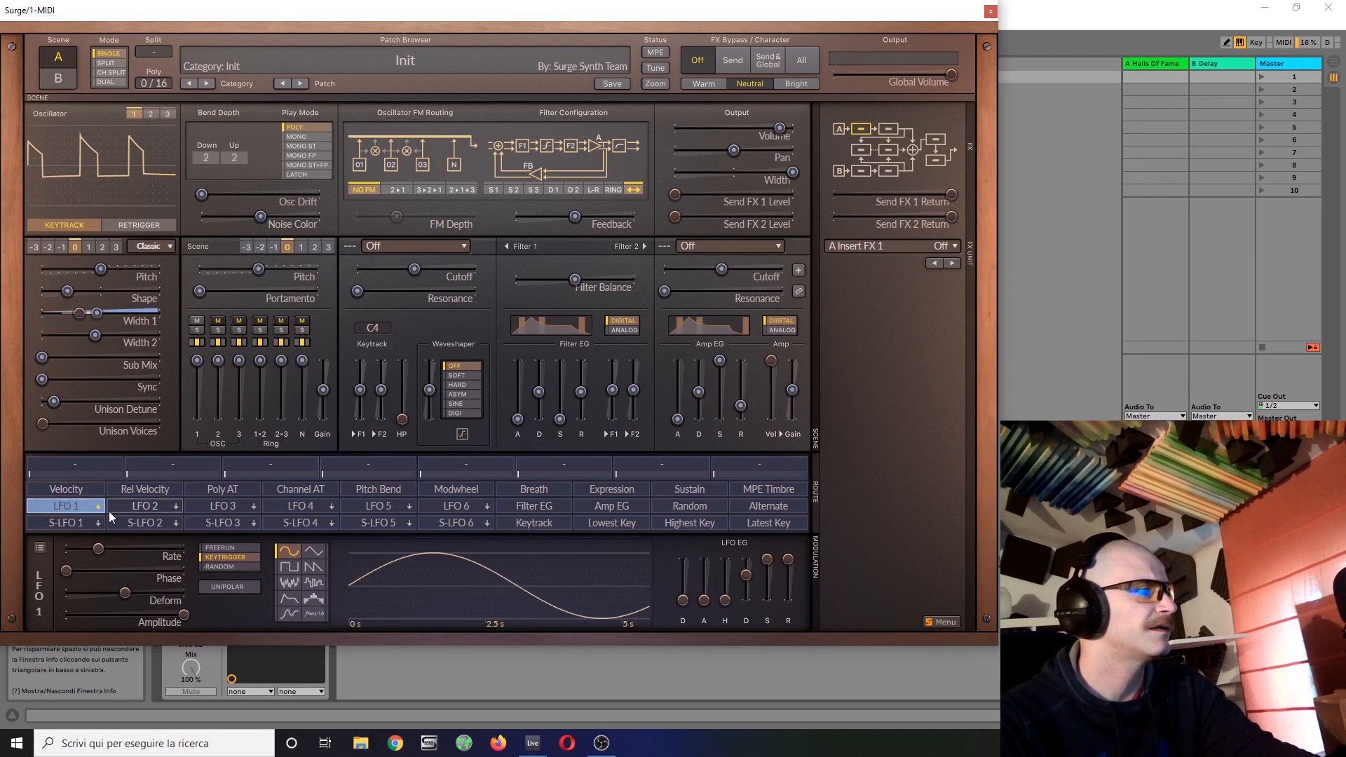
pyautogui.moveTo(100, 549); pyautogui.dragTo(90, 549)
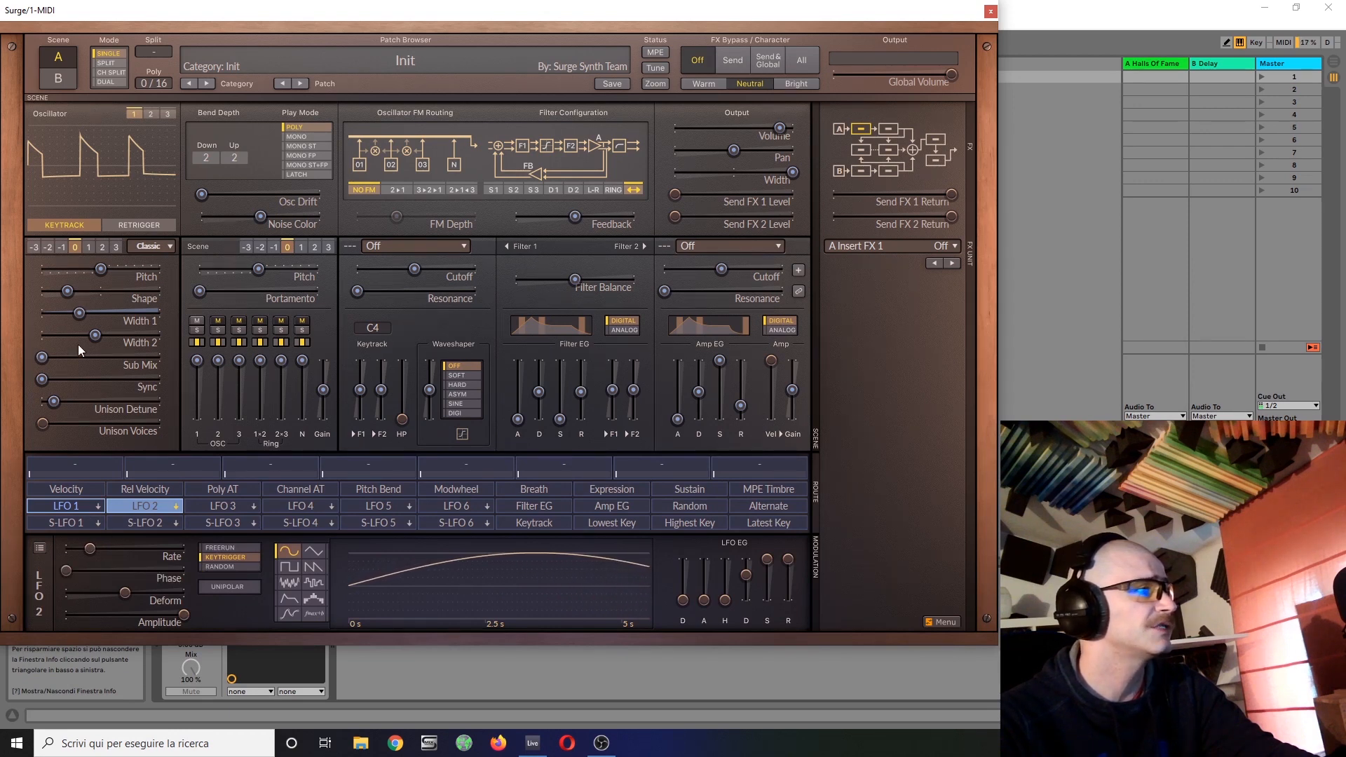
pyautogui.moveTo(95, 335); pyautogui.dragTo(105, 341)
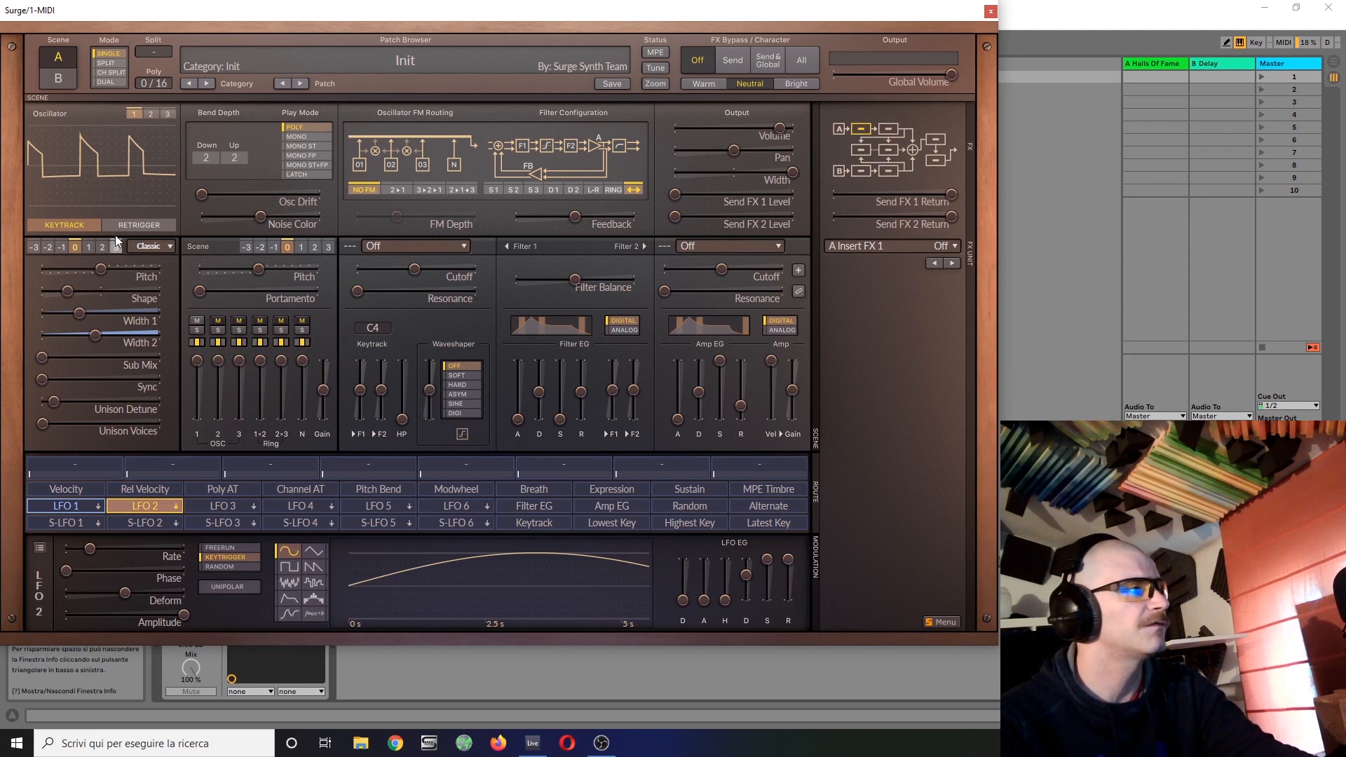
# Detune oscillator 1 by lowering its Pitch very slightly.
pyautogui.moveTo(98, 268); pyautogui.dragTo(102, 272)
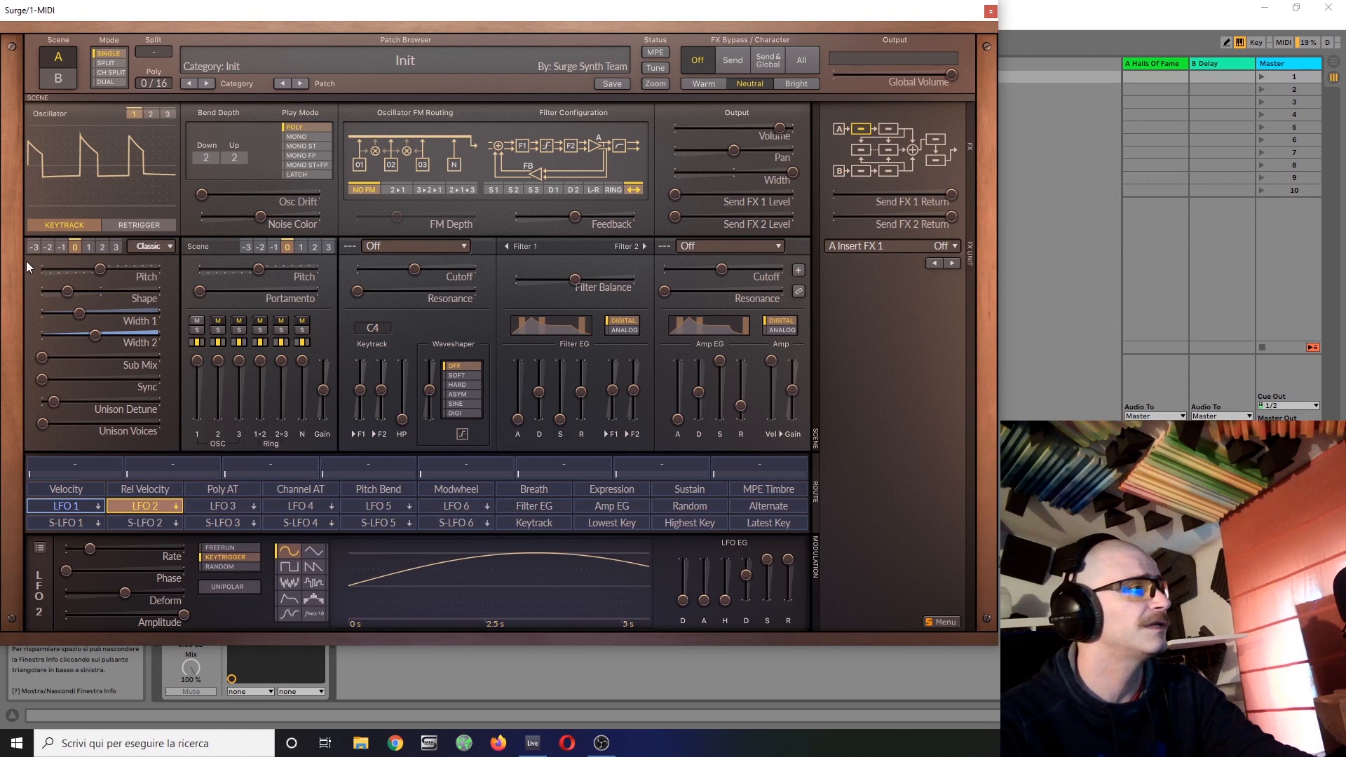
# Detune oscillator 2 by raising its Pitch very slightly and raise its Width 1 to about 70%.
pyautogui.click(149, 114)
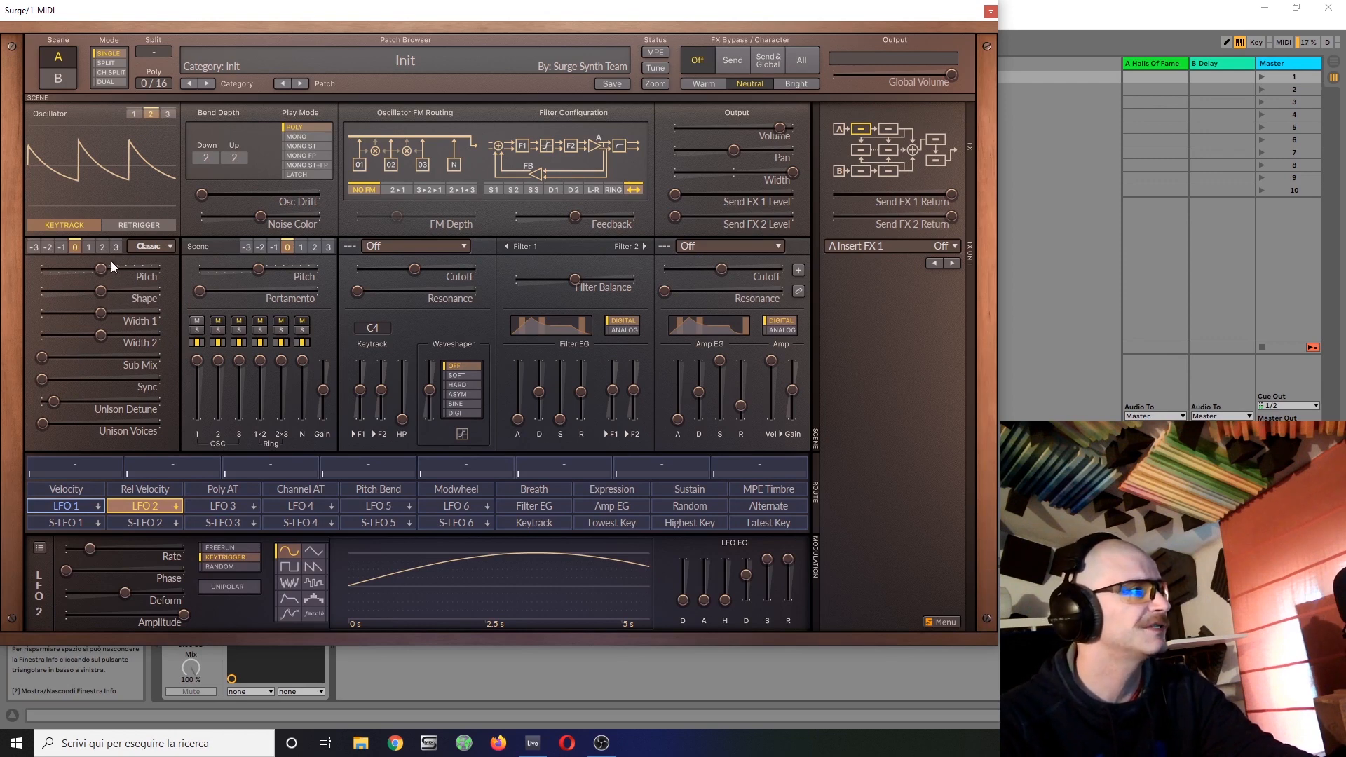
pyautogui.moveTo(102, 269); pyautogui.dragTo(100, 273)
pyautogui.click(130, 111)
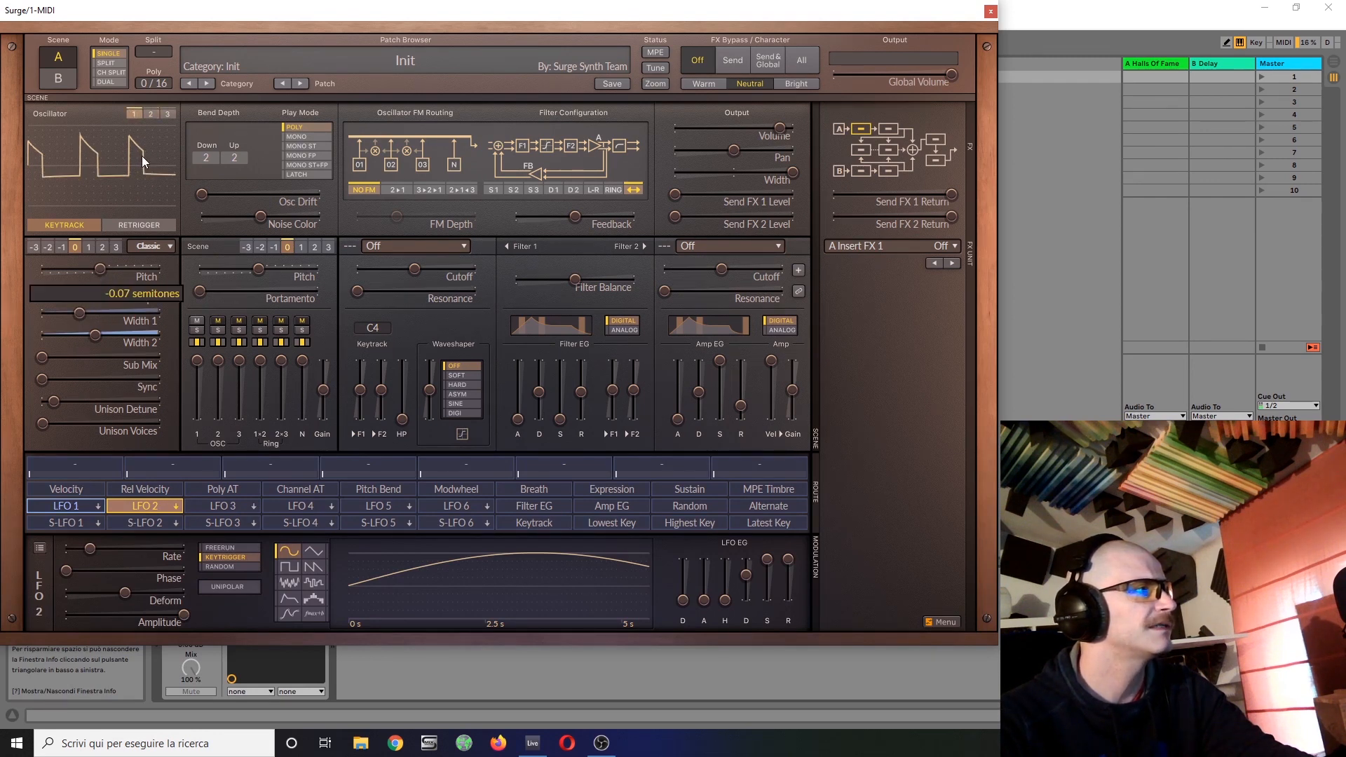
pyautogui.click(151, 114)
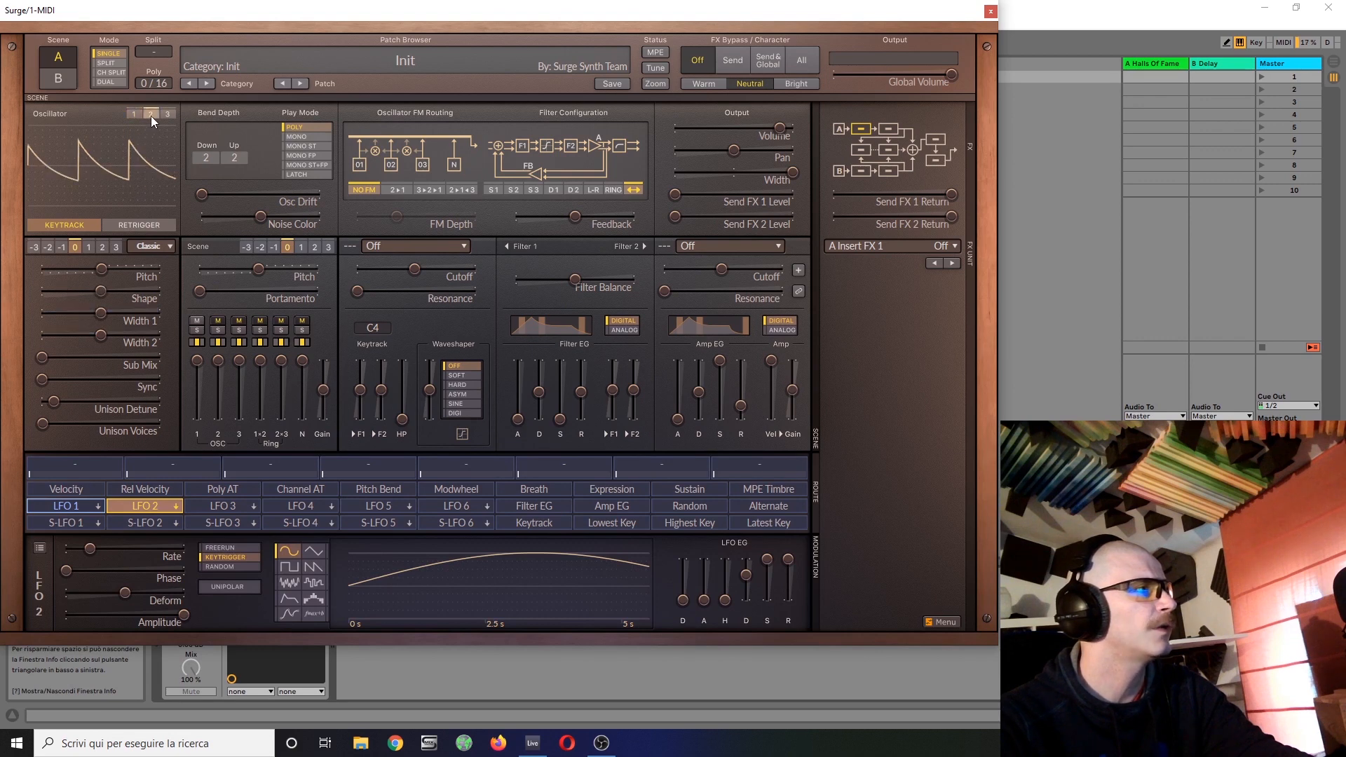
pyautogui.moveTo(97, 272); pyautogui.dragTo(104, 272)
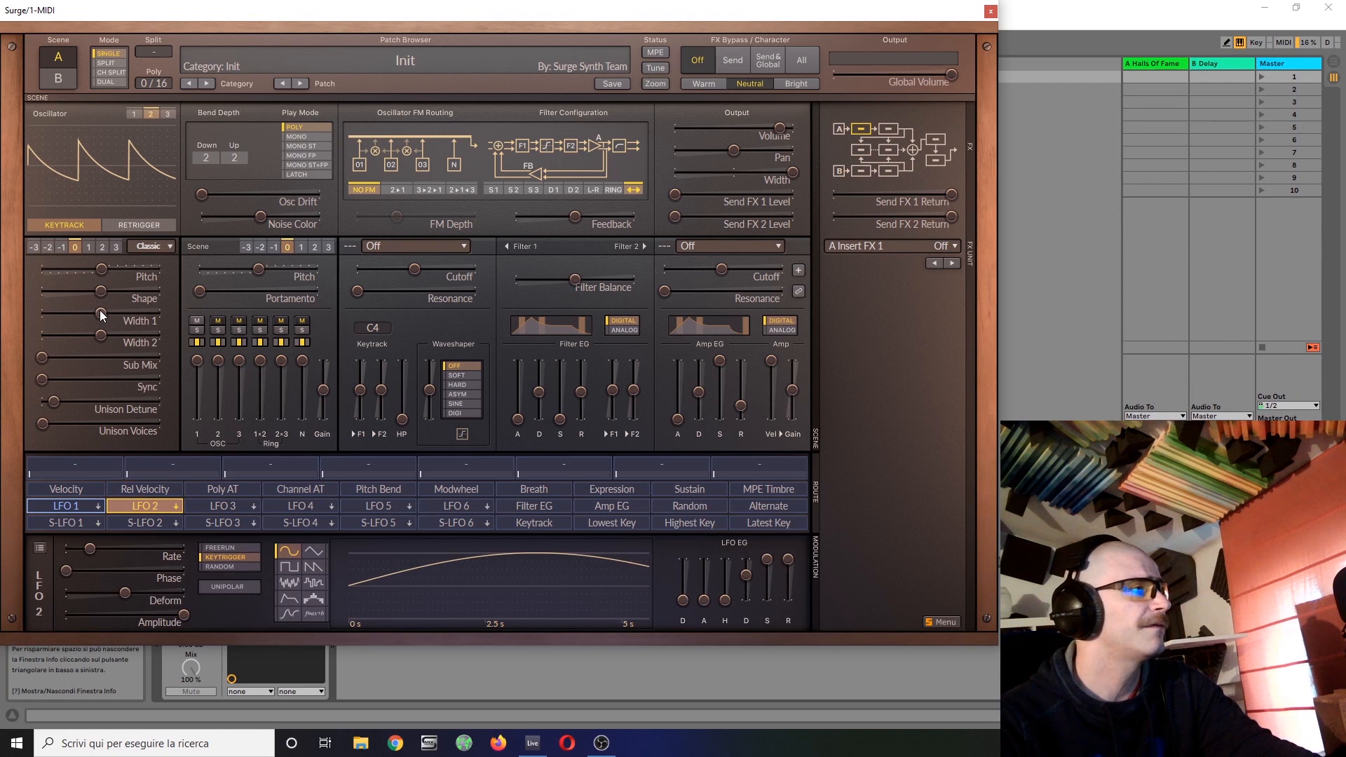
pyautogui.moveTo(101, 314); pyautogui.dragTo(125, 314)
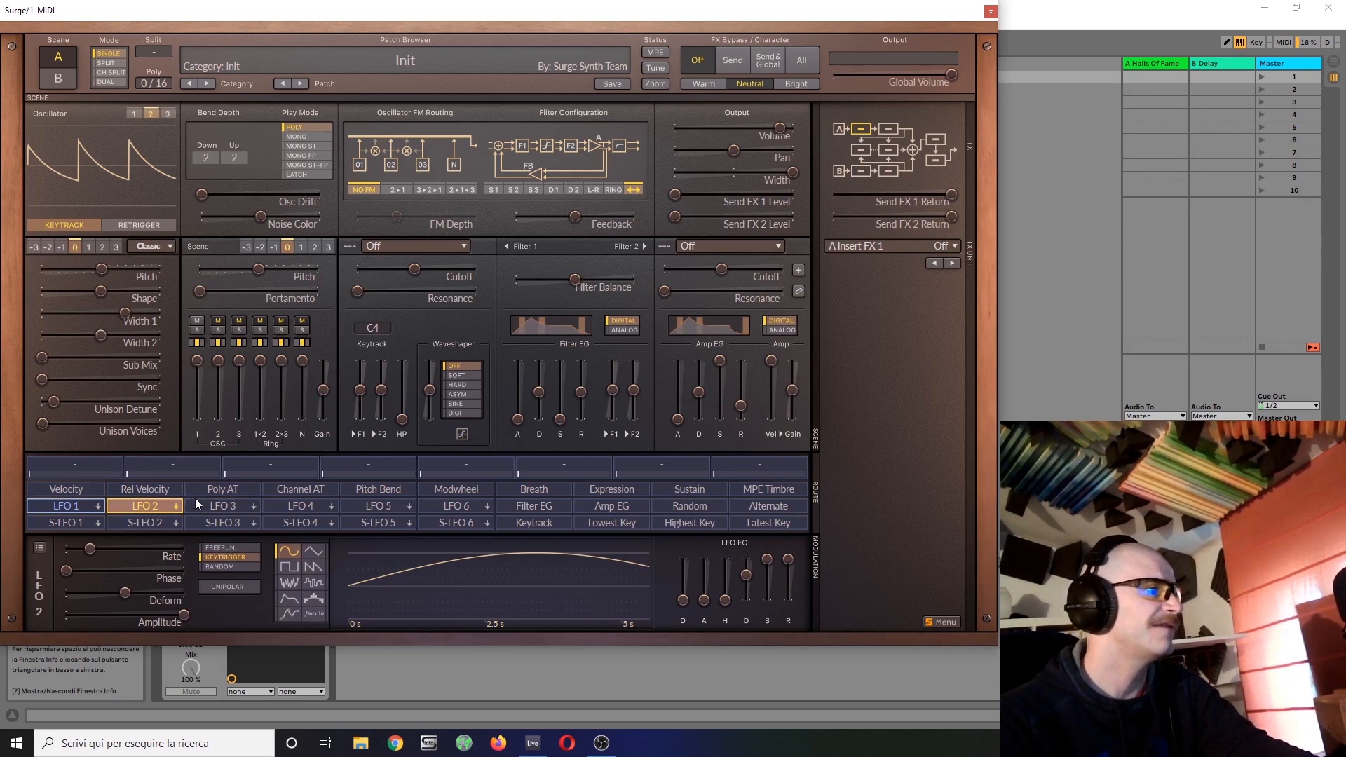
# Slow LFO 3 to a rate slightly above LFO 2's and assign it to modulate oscillator 2's Width 2 slightly.
pyautogui.click(225, 506)
pyautogui.moveTo(112, 547); pyautogui.dragTo(96, 547)
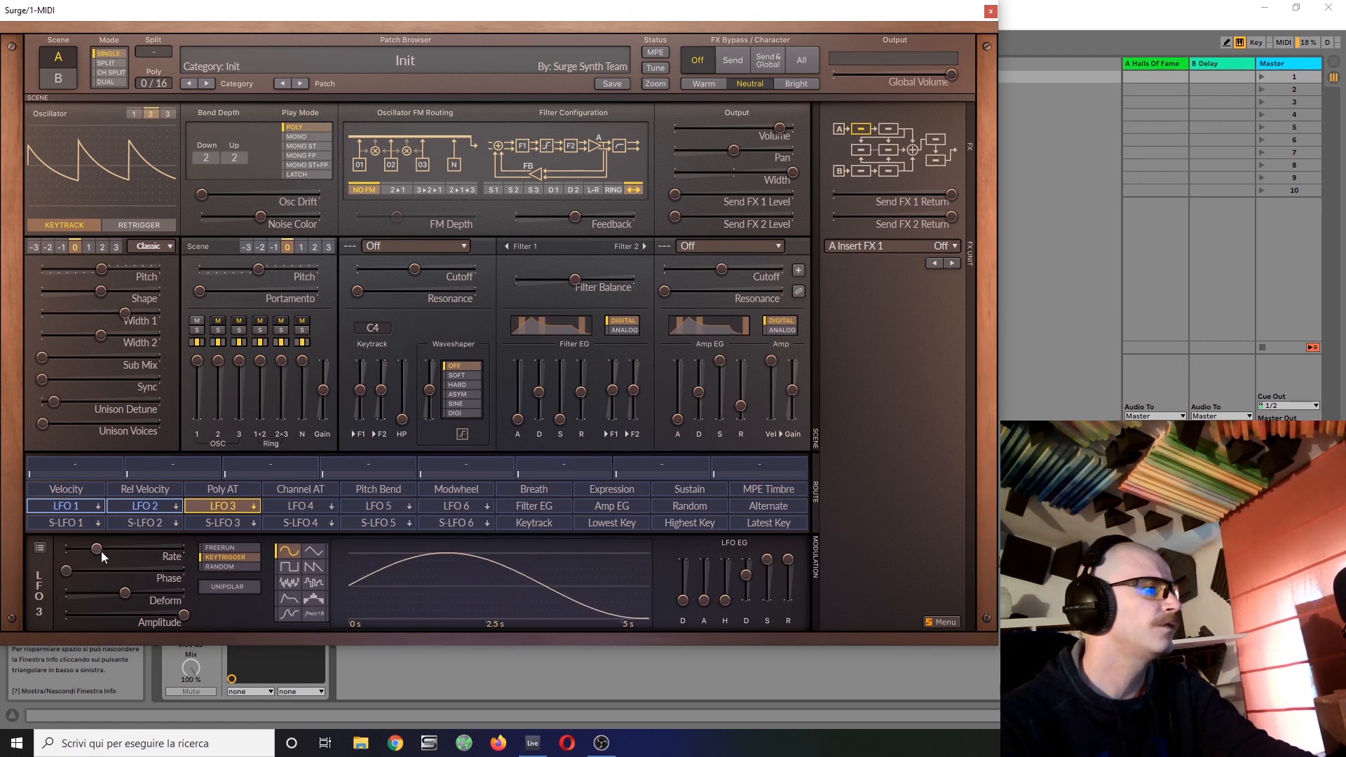
pyautogui.click(210, 503)
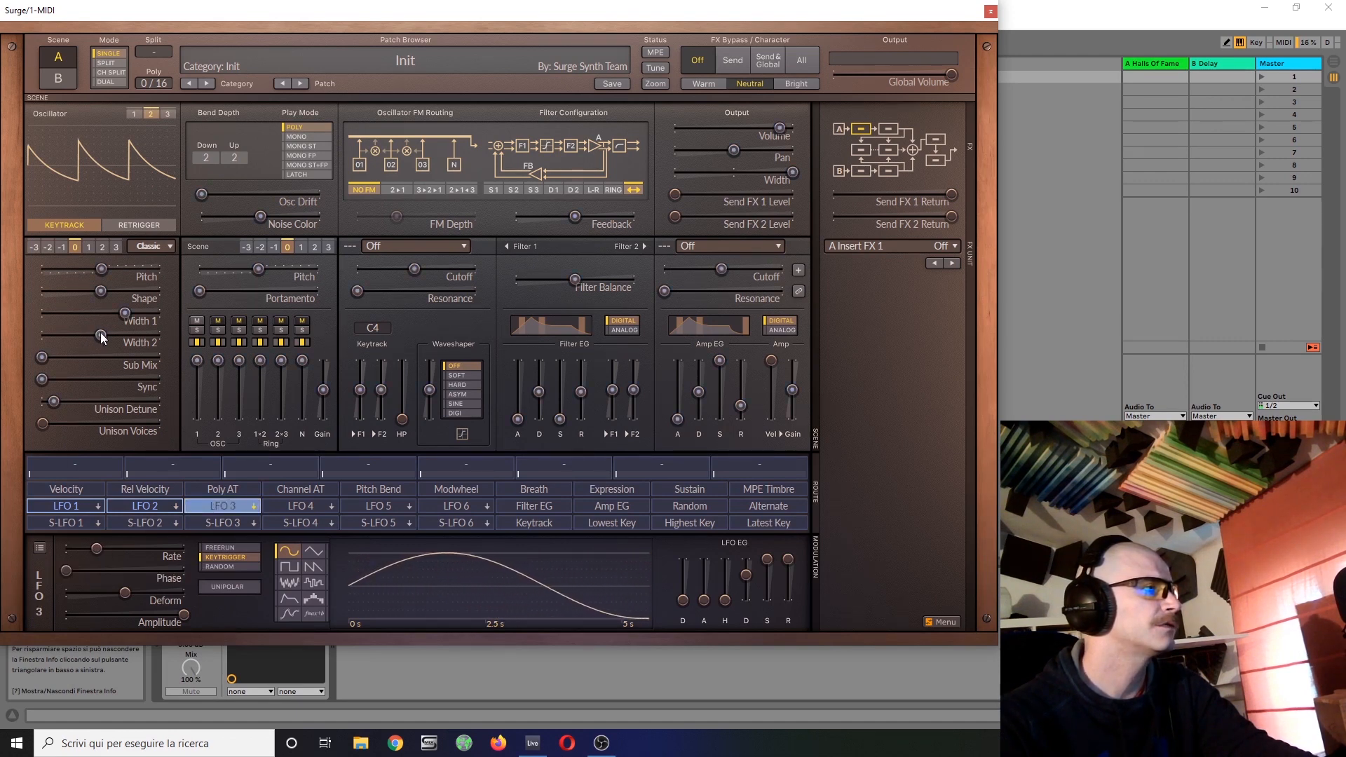
pyautogui.moveTo(107, 338); pyautogui.dragTo(109, 340)
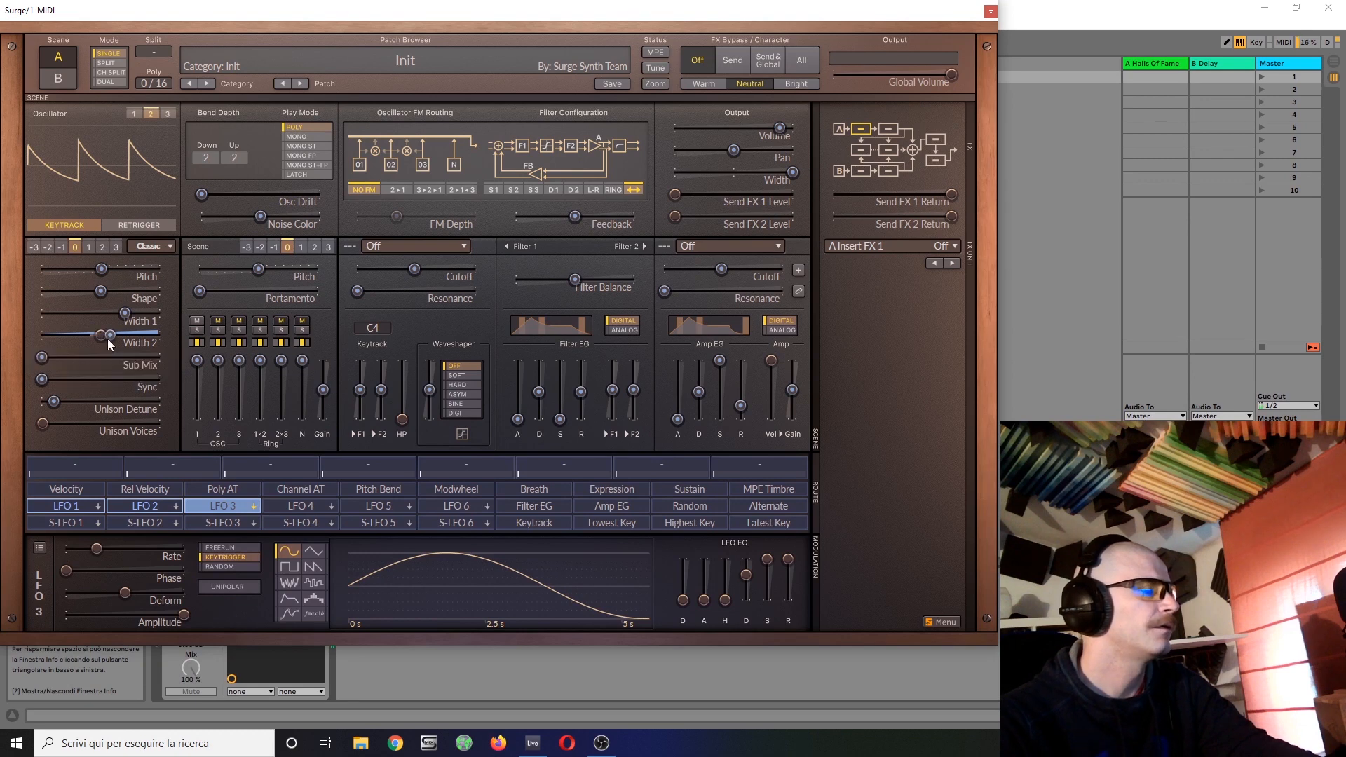
# Unmute oscillator 2 and lower its Shape slightly below center.
pyautogui.click(223, 320)
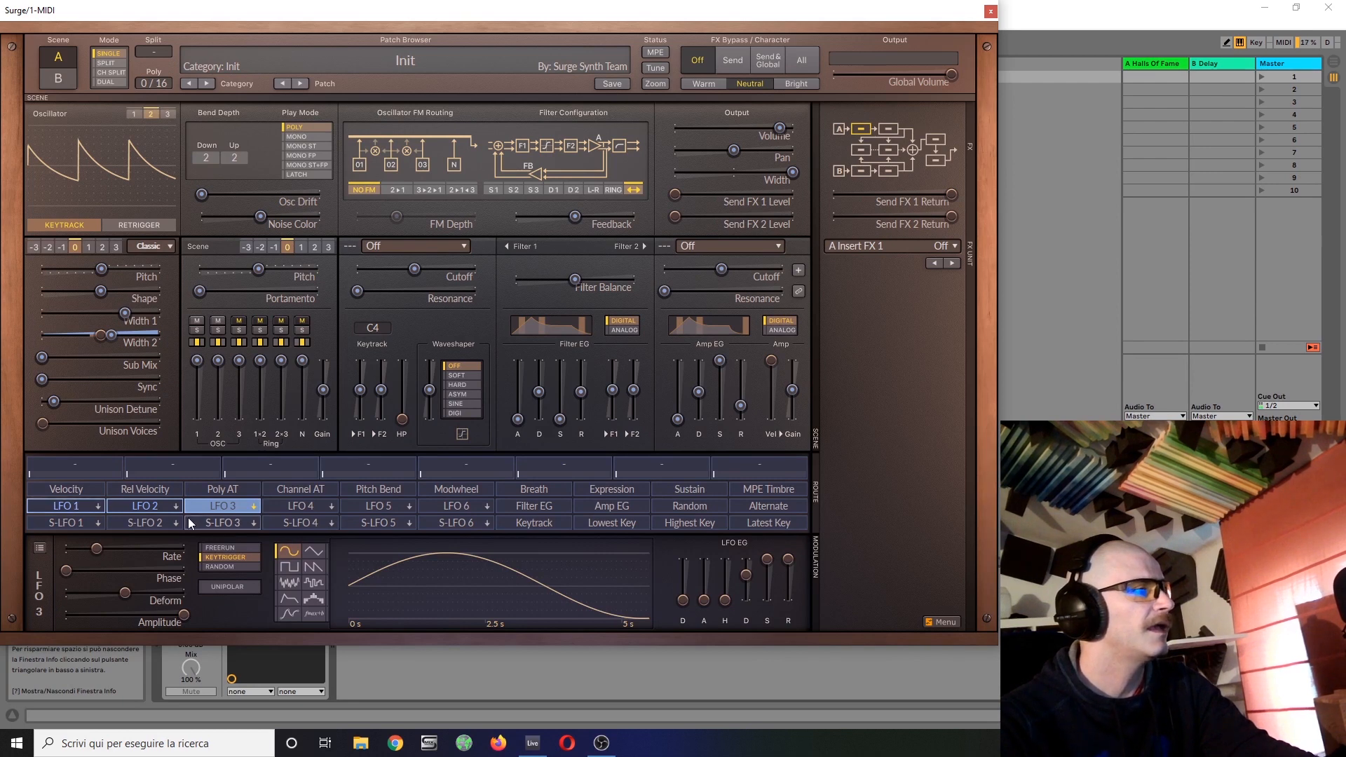
pyautogui.click(229, 507)
pyautogui.moveTo(99, 314); pyautogui.dragTo(125, 335)
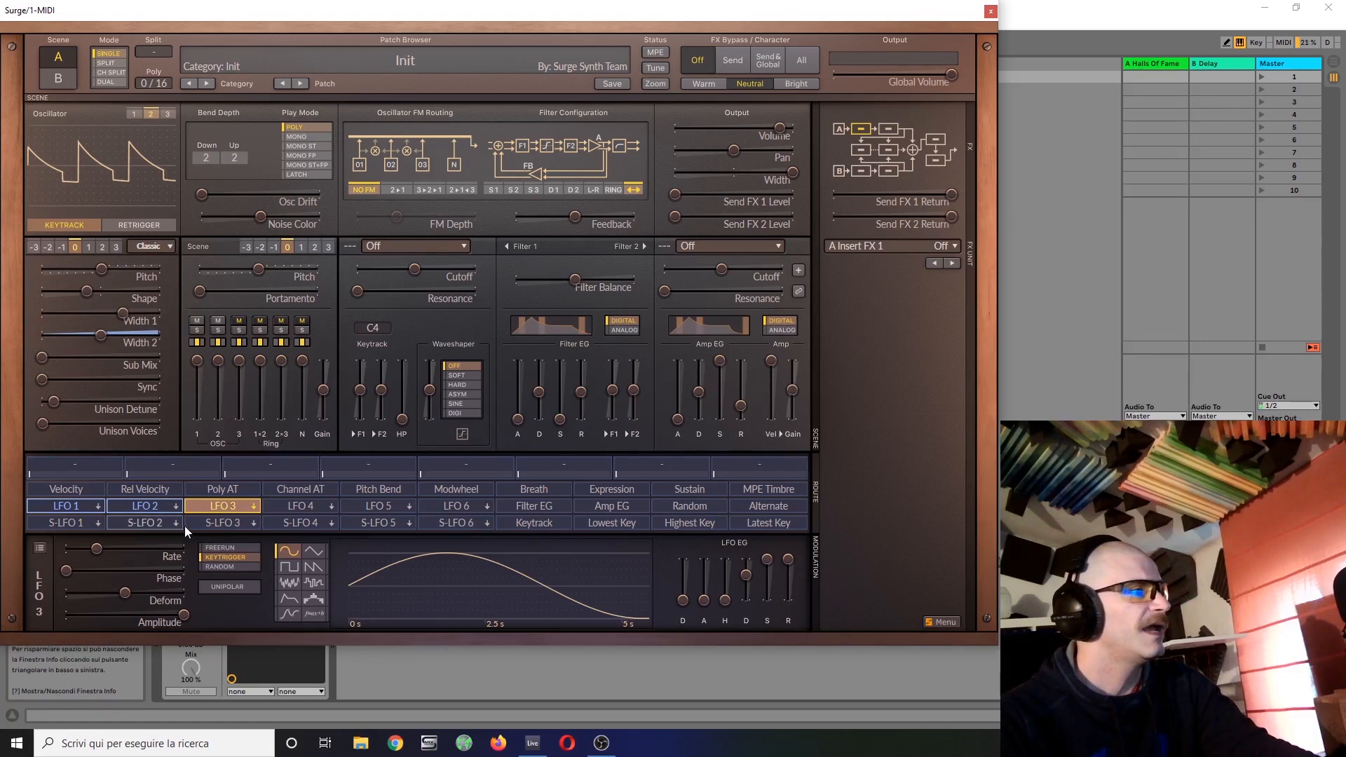
# Bring oscillator 3 into the mix by unmuting it, and raise its Sub Mix to maximum.
pyautogui.click(133, 507)
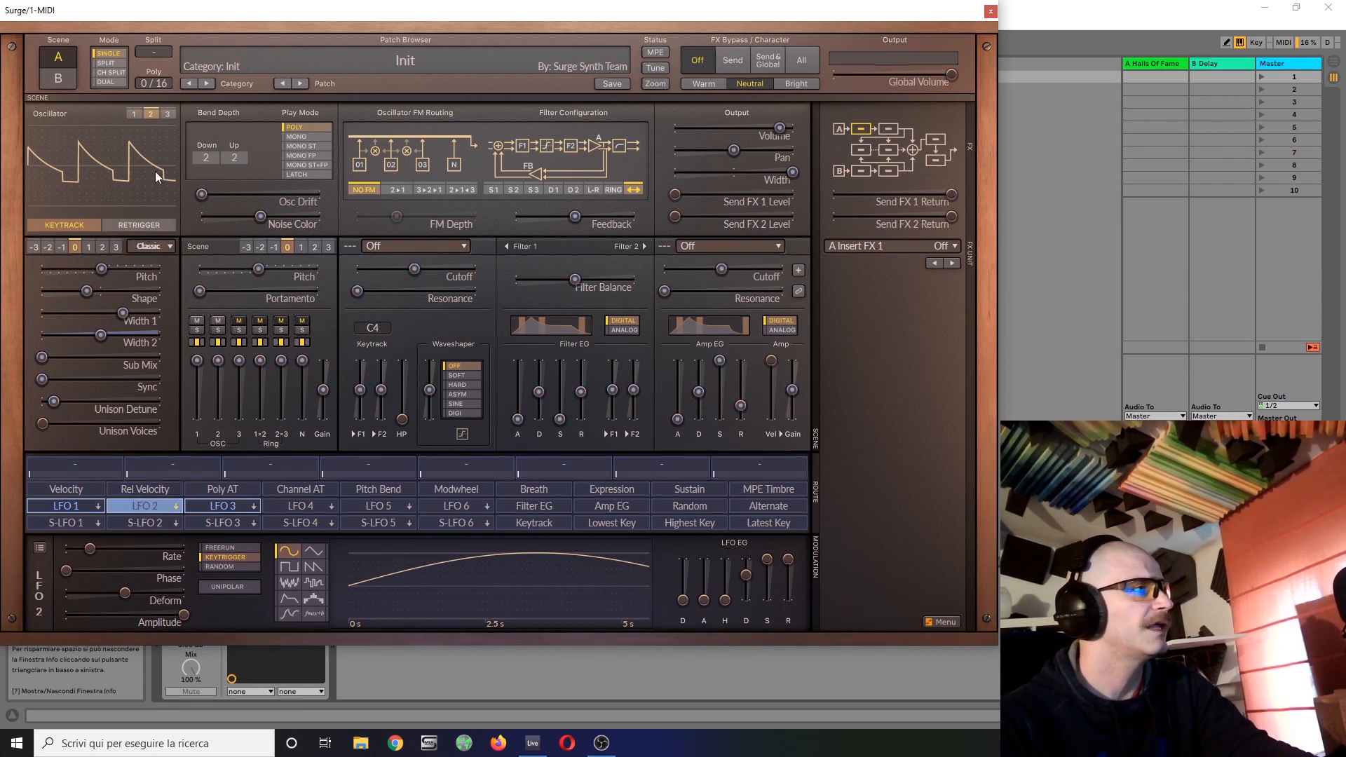
pyautogui.click(168, 113)
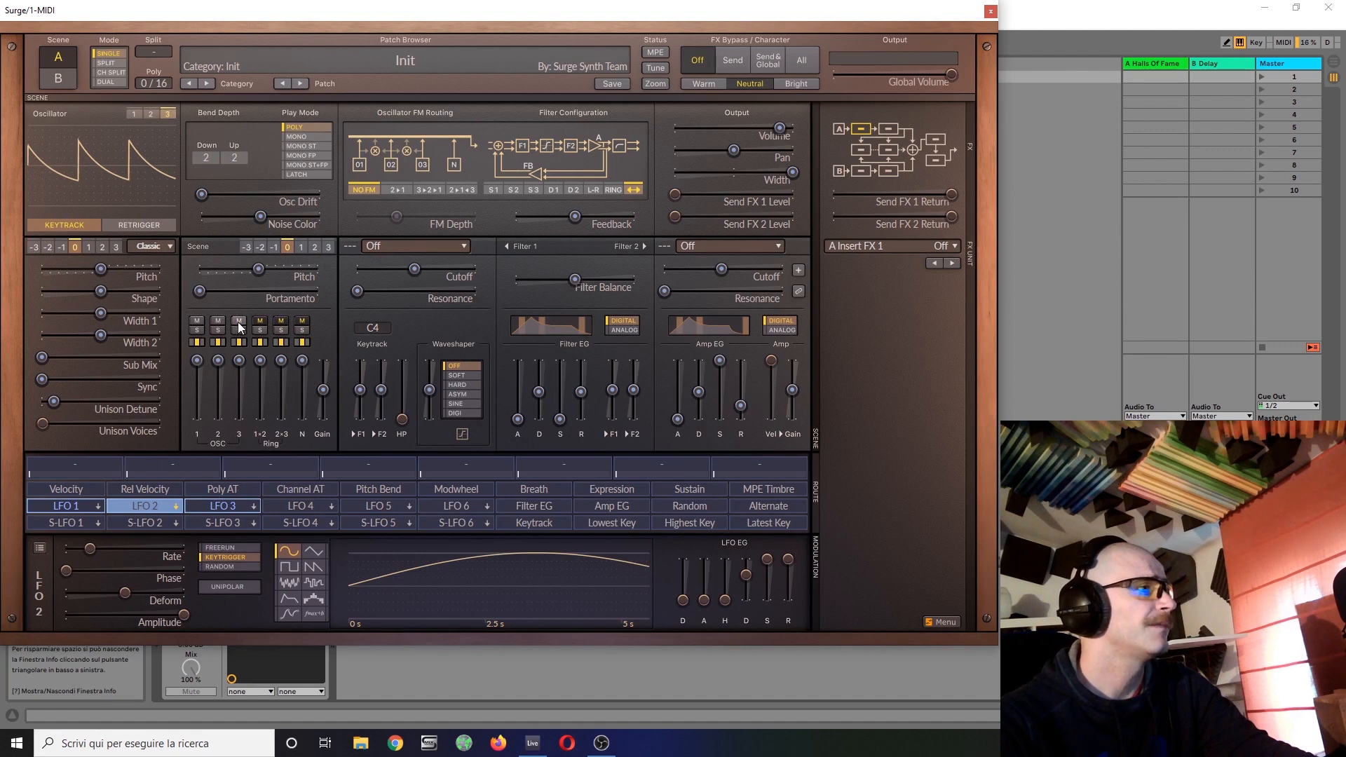
pyautogui.click(150, 505)
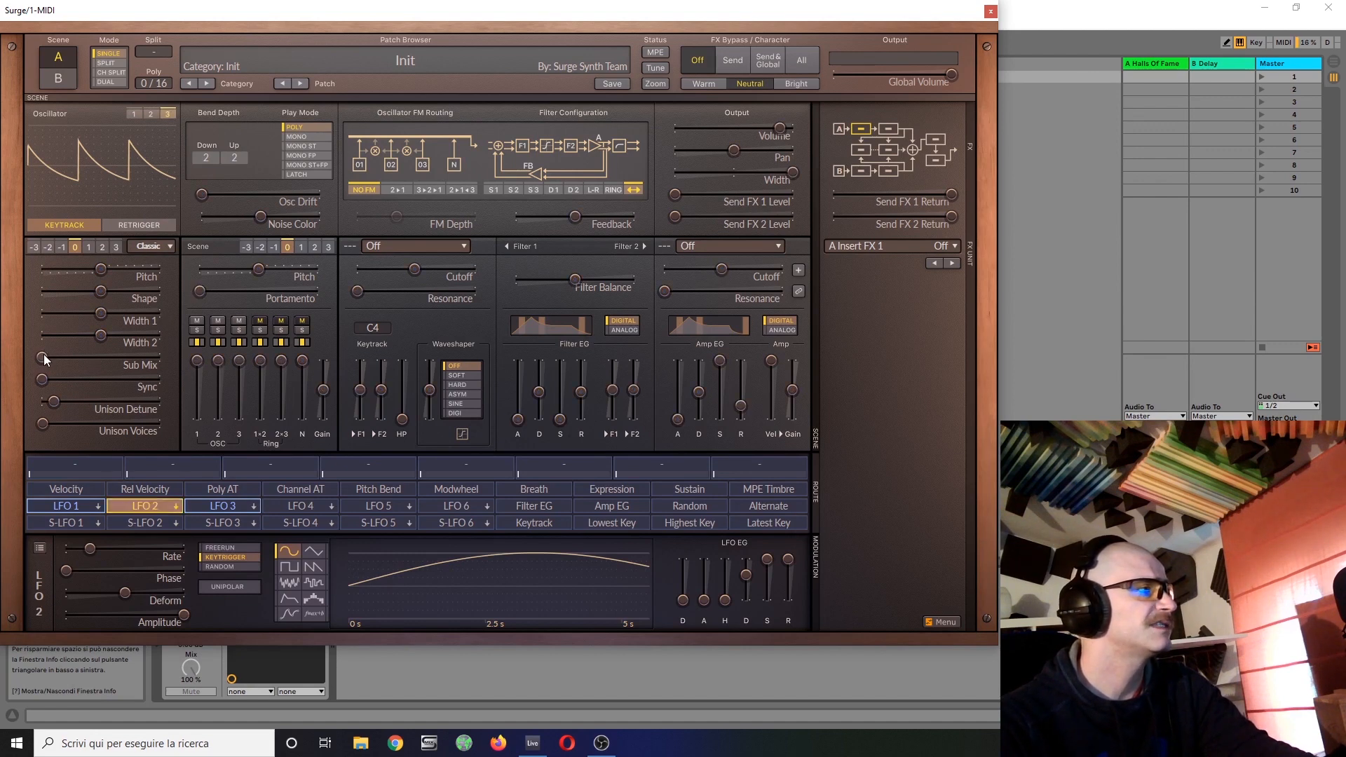
pyautogui.moveTo(43, 357); pyautogui.dragTo(145, 379)
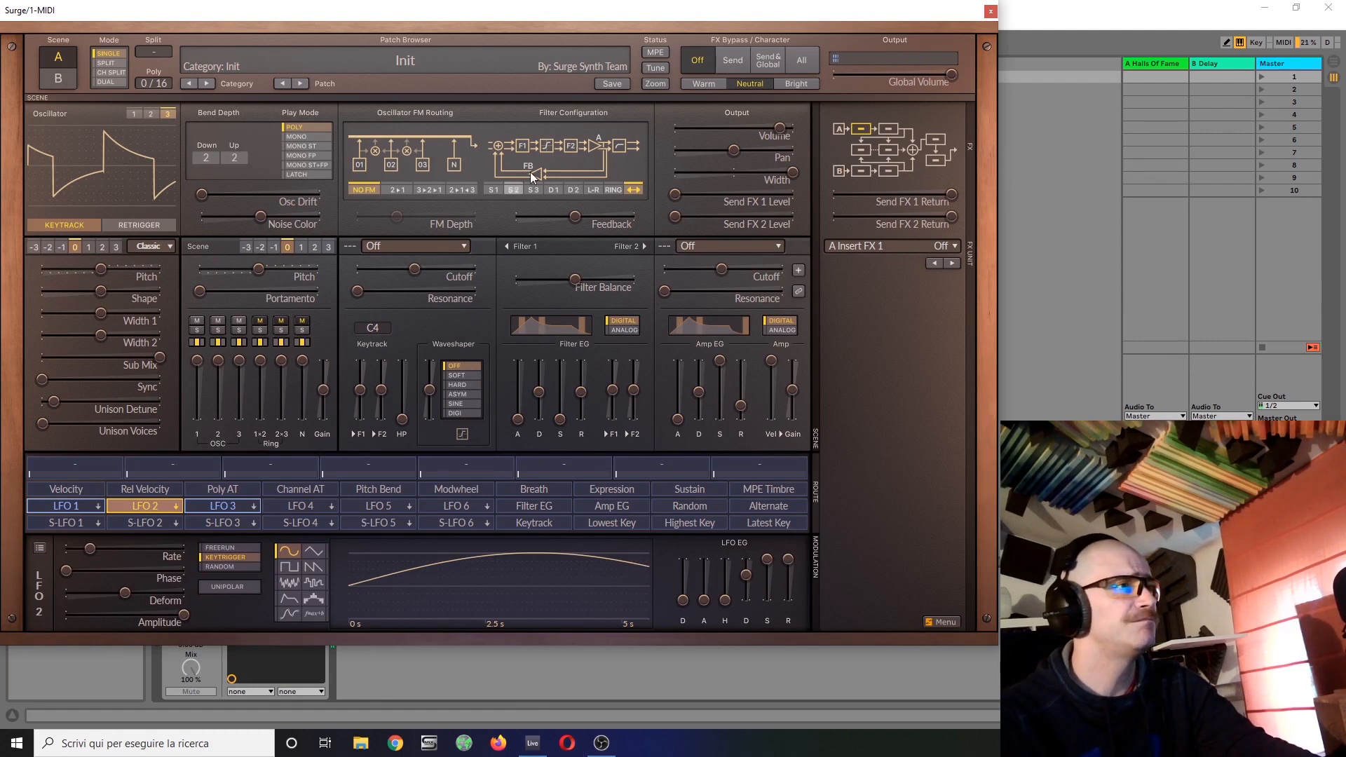
# Switch the character to Warm and set Filter 1 to the OB-Xd 12 dB lowpass with slightly raised keytracking.
pyautogui.click(704, 82)
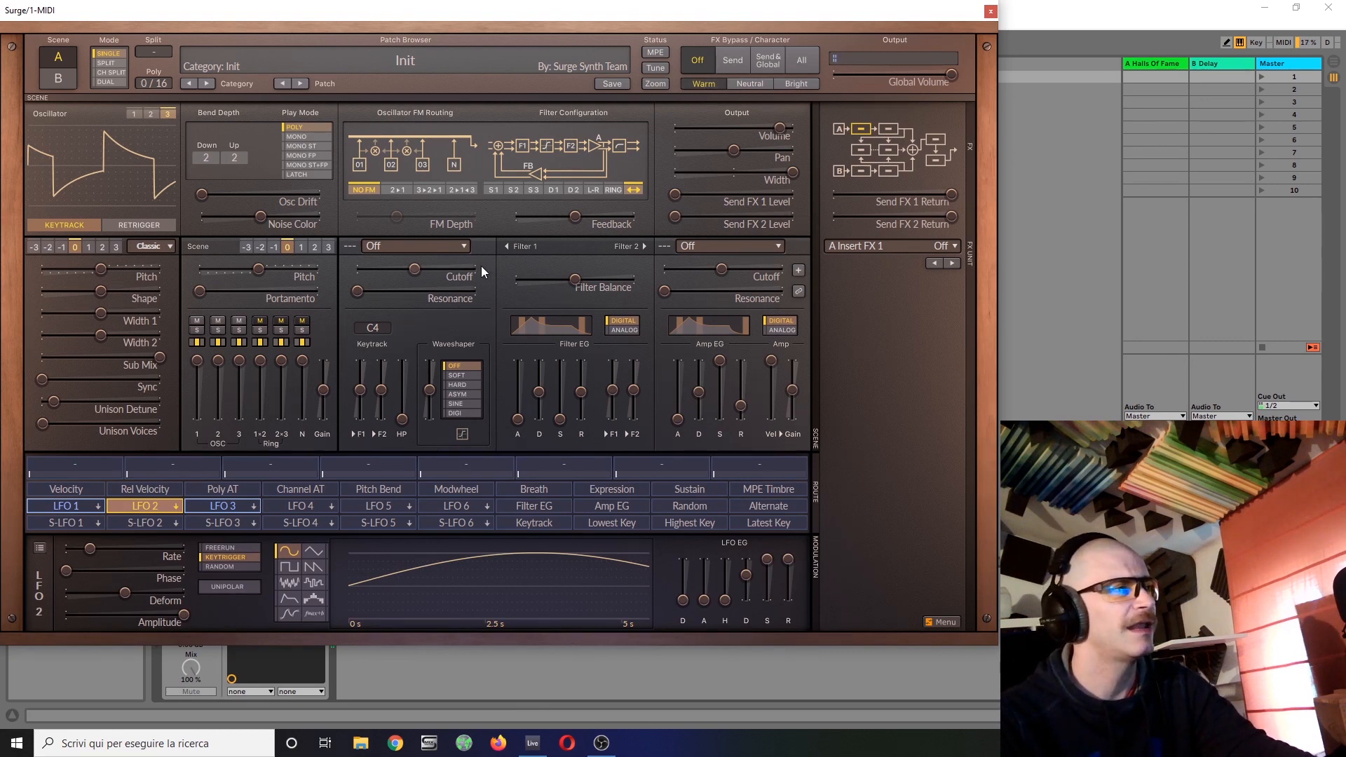
pyautogui.click(418, 247)
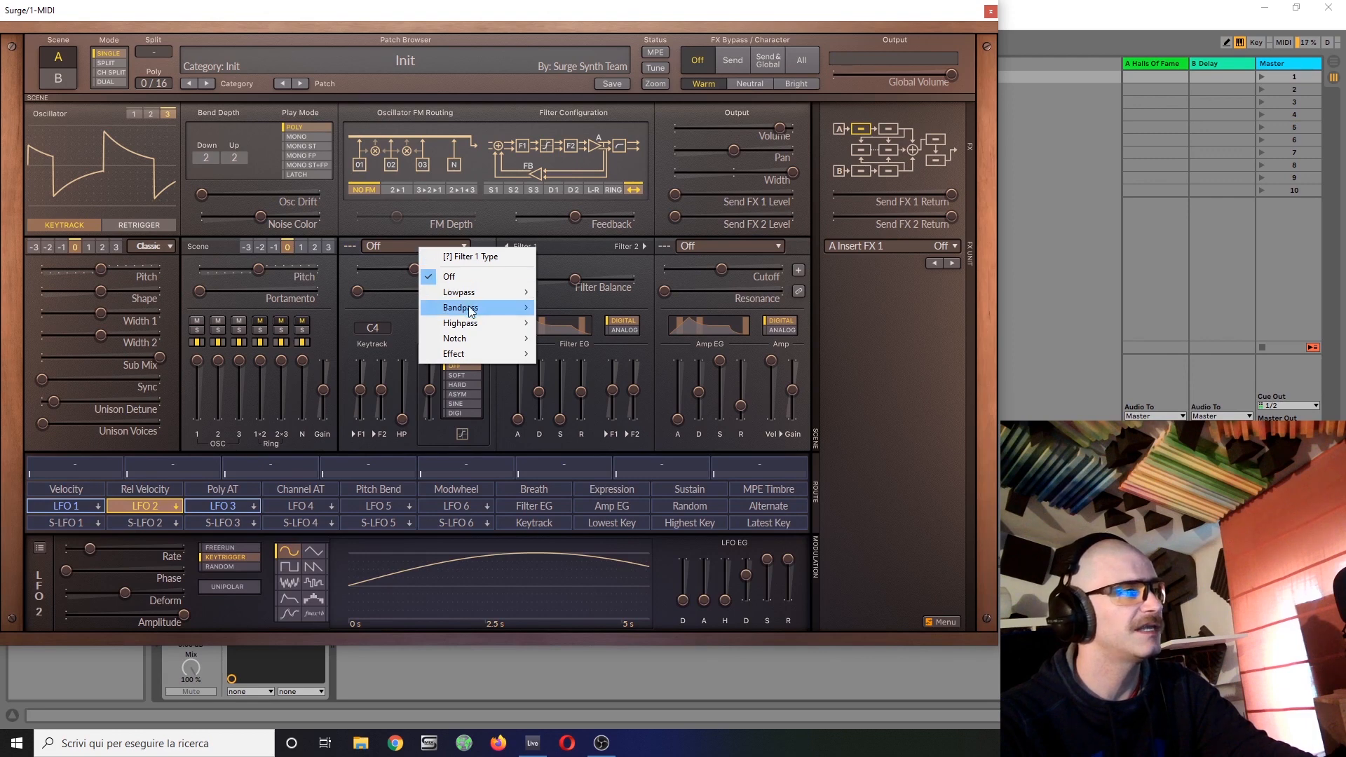
pyautogui.moveTo(501, 298)
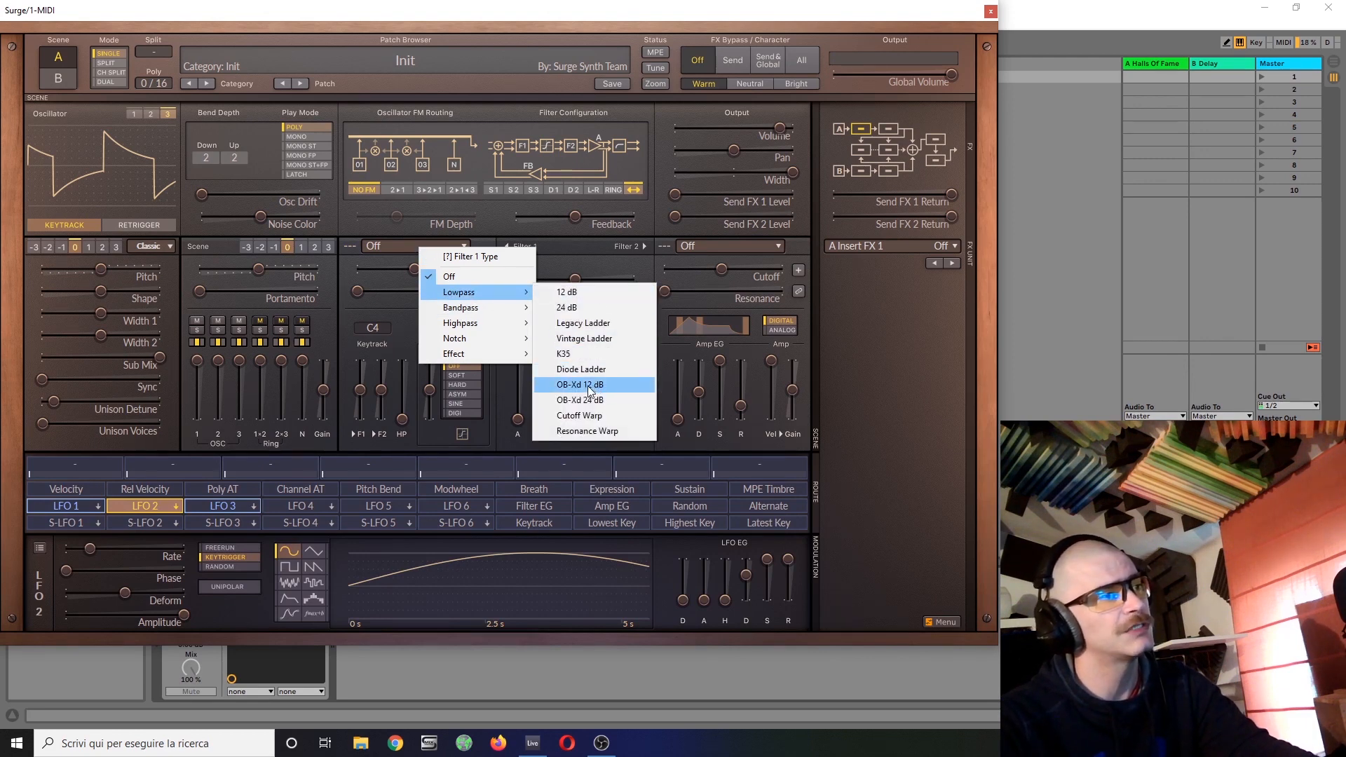
pyautogui.click(562, 387)
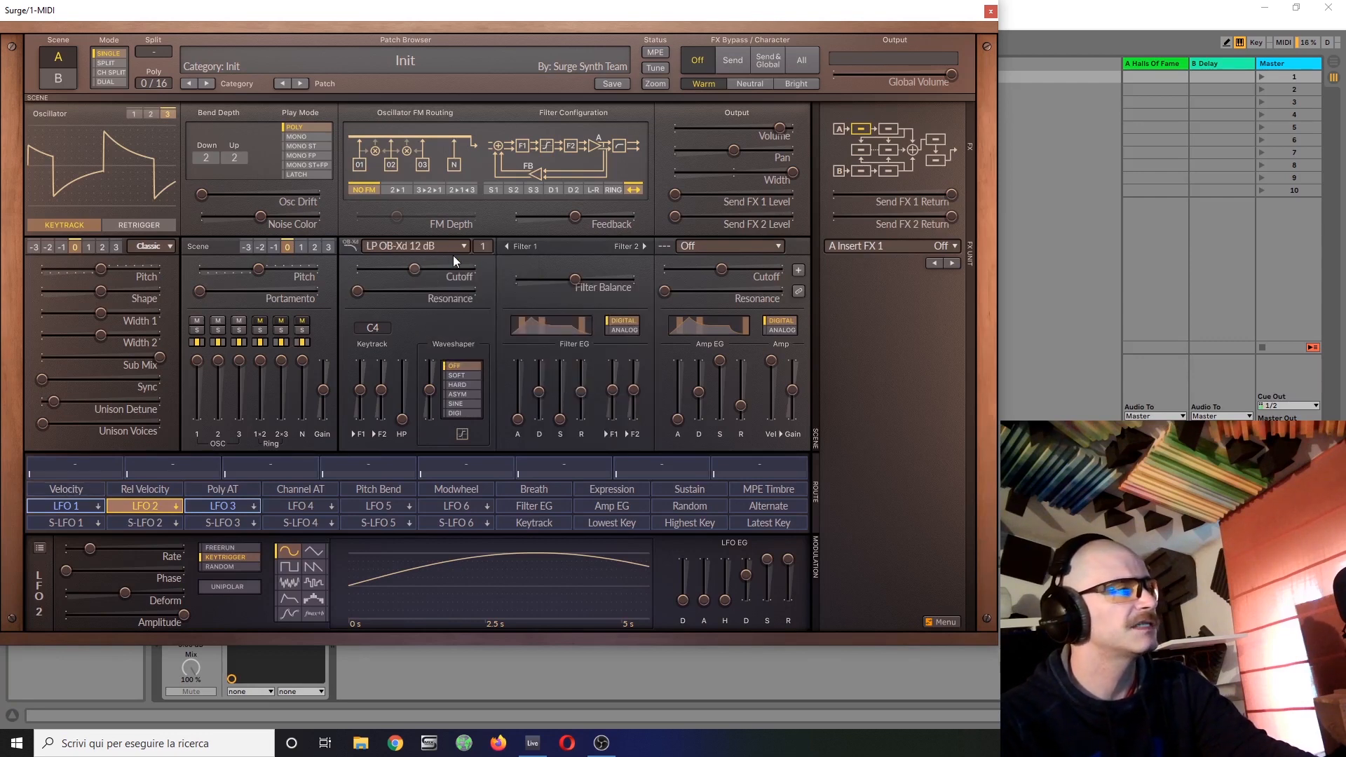
pyautogui.rightClick(488, 245)
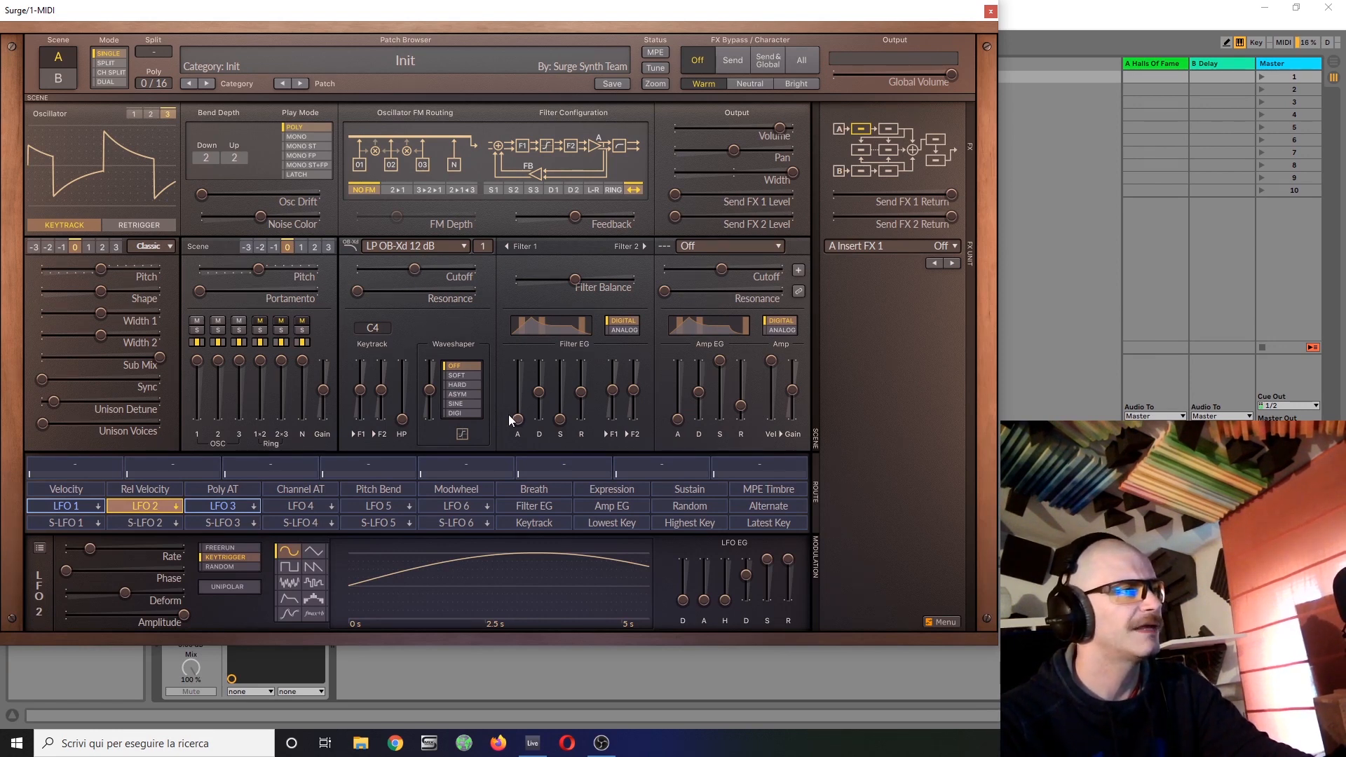
pyautogui.moveTo(360, 388); pyautogui.dragTo(360, 384)
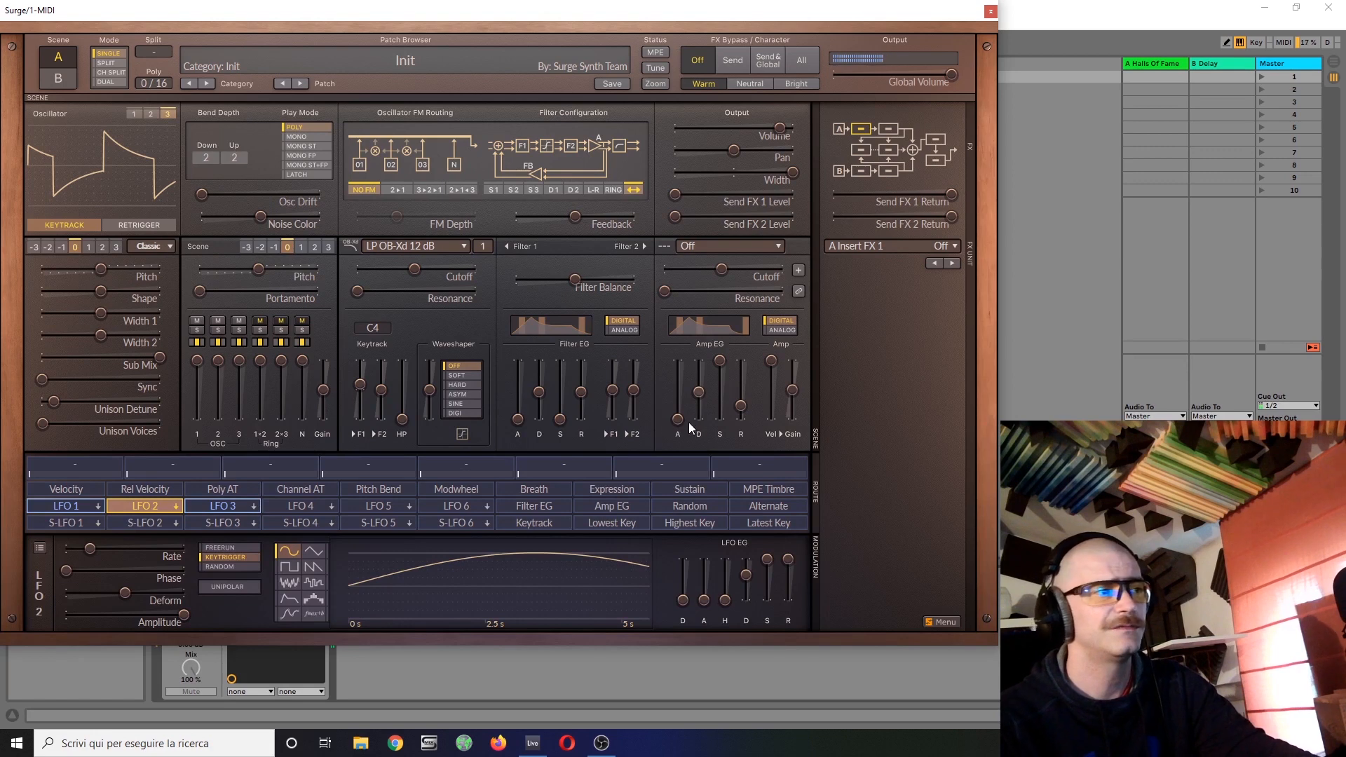
# Lengthen the attack of the Amp EG and Filter EG to beyond half range, and switch both envelopes to Analog mode.
pyautogui.moveTo(677, 420); pyautogui.dragTo(679, 393)
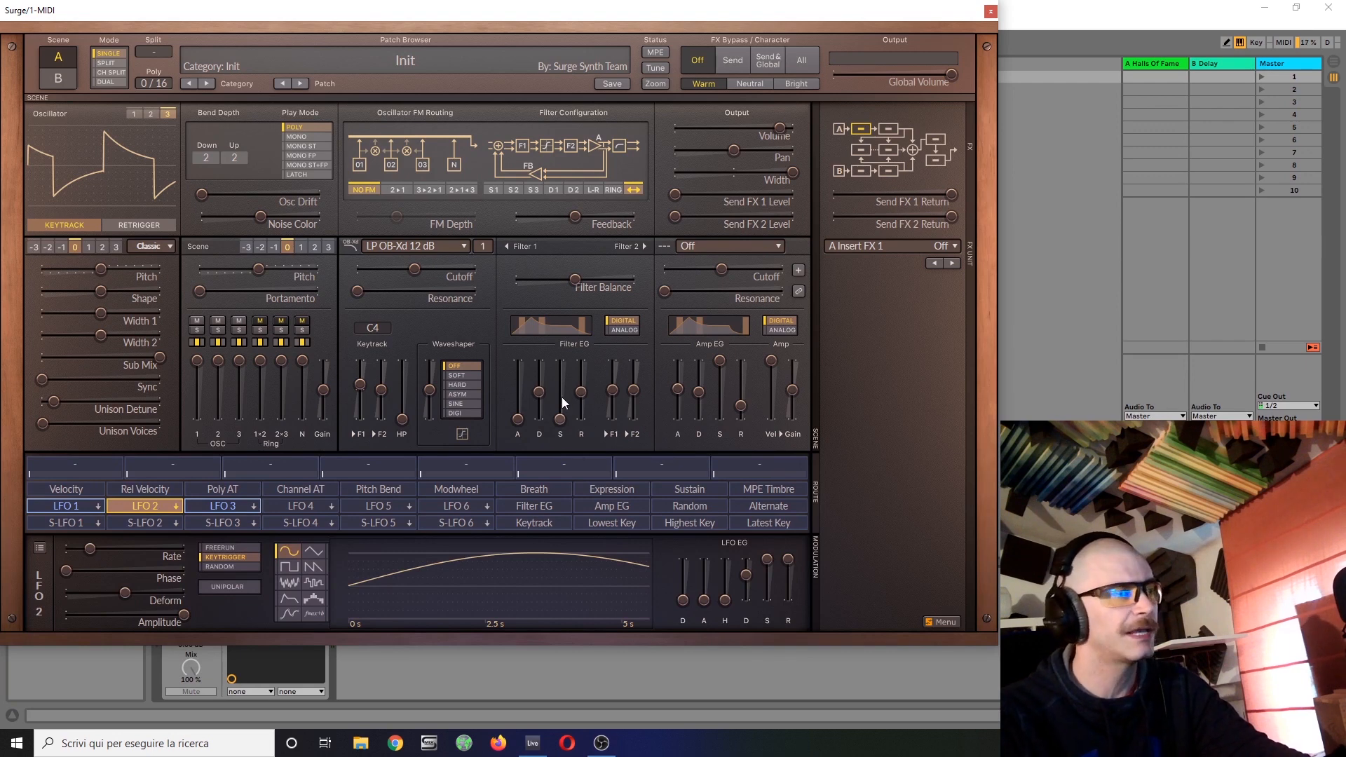
pyautogui.moveTo(517, 419); pyautogui.dragTo(518, 382)
pyautogui.click(637, 330)
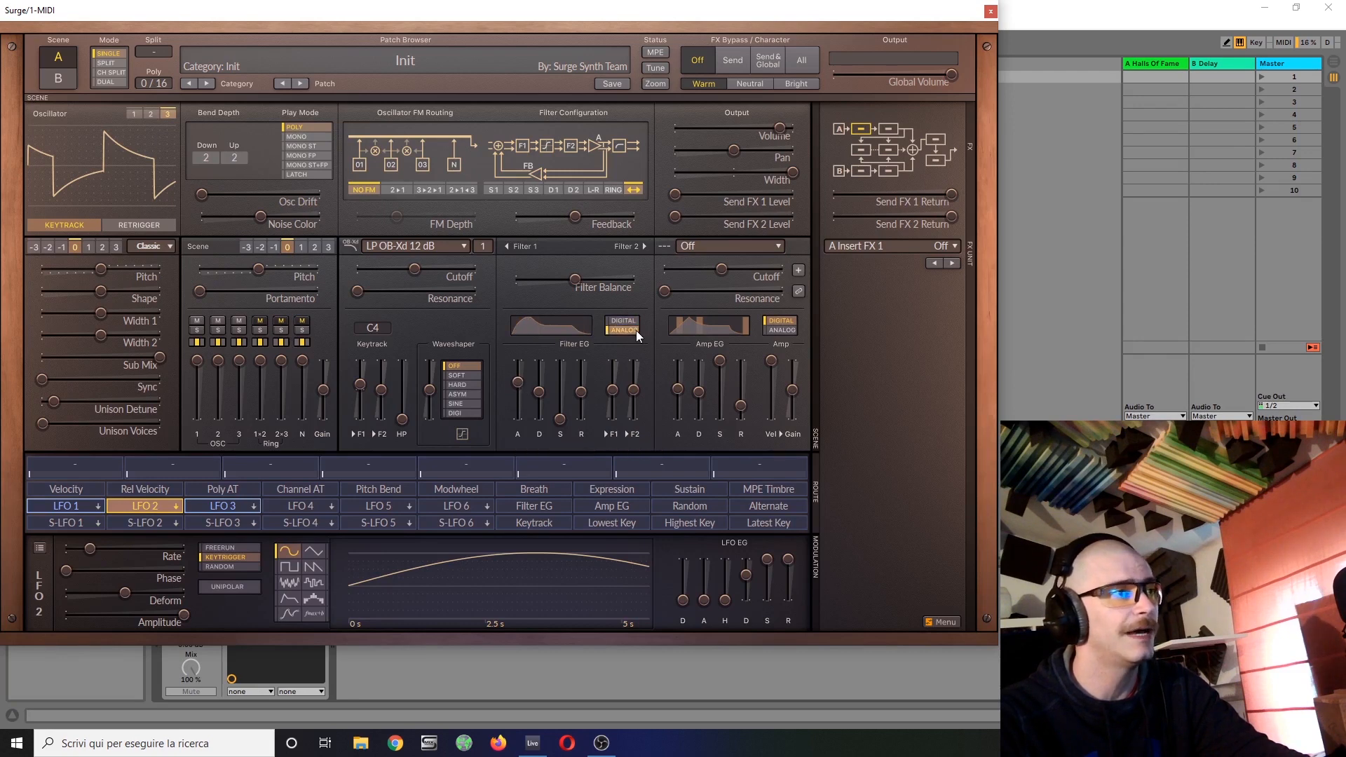
pyautogui.click(782, 330)
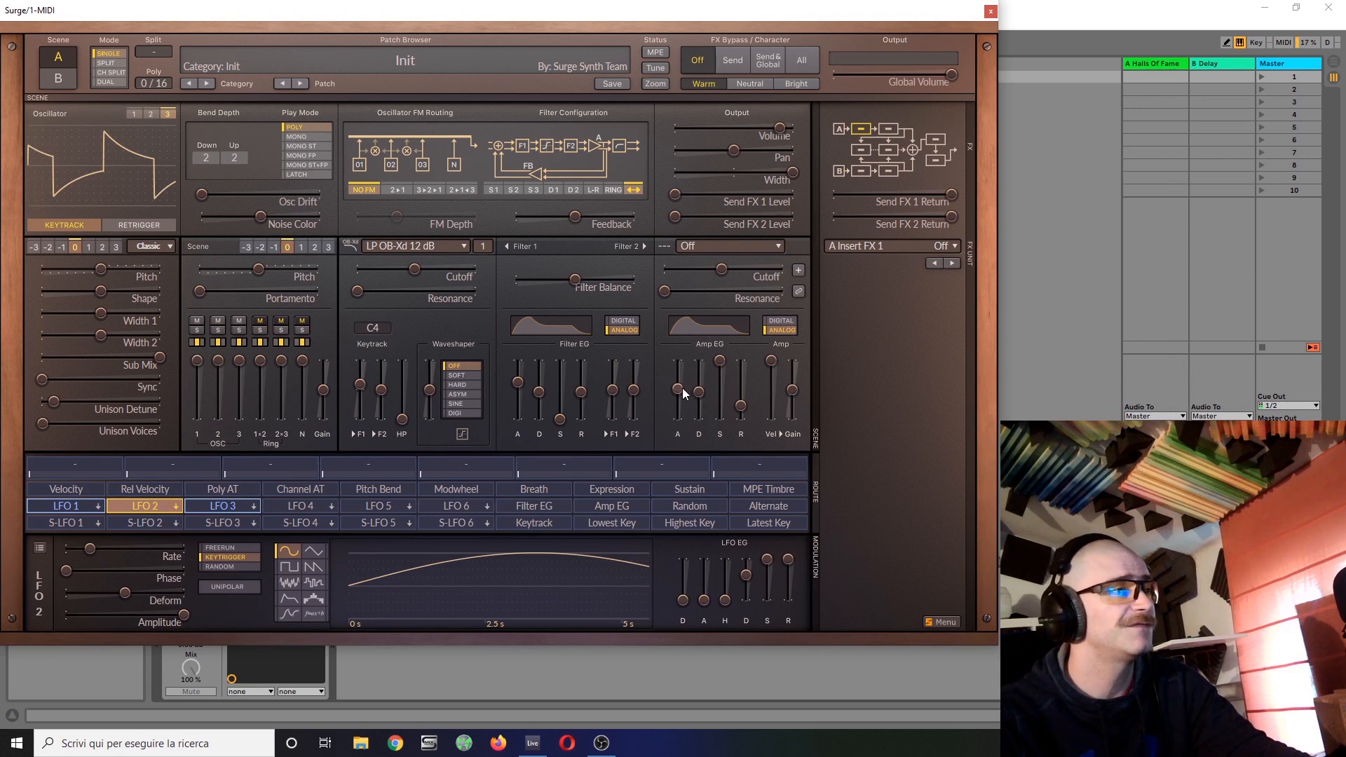
pyautogui.moveTo(680, 390); pyautogui.dragTo(680, 379)
pyautogui.moveTo(517, 382); pyautogui.dragTo(517, 377)
# Raise the Filter EG's sustain and its modulation amount on Filter 1 slightly, and lower Filter 1's Cutoff a little.
pyautogui.moveTo(624, 390); pyautogui.dragTo(612, 380)
pyautogui.moveTo(559, 418); pyautogui.dragTo(560, 402)
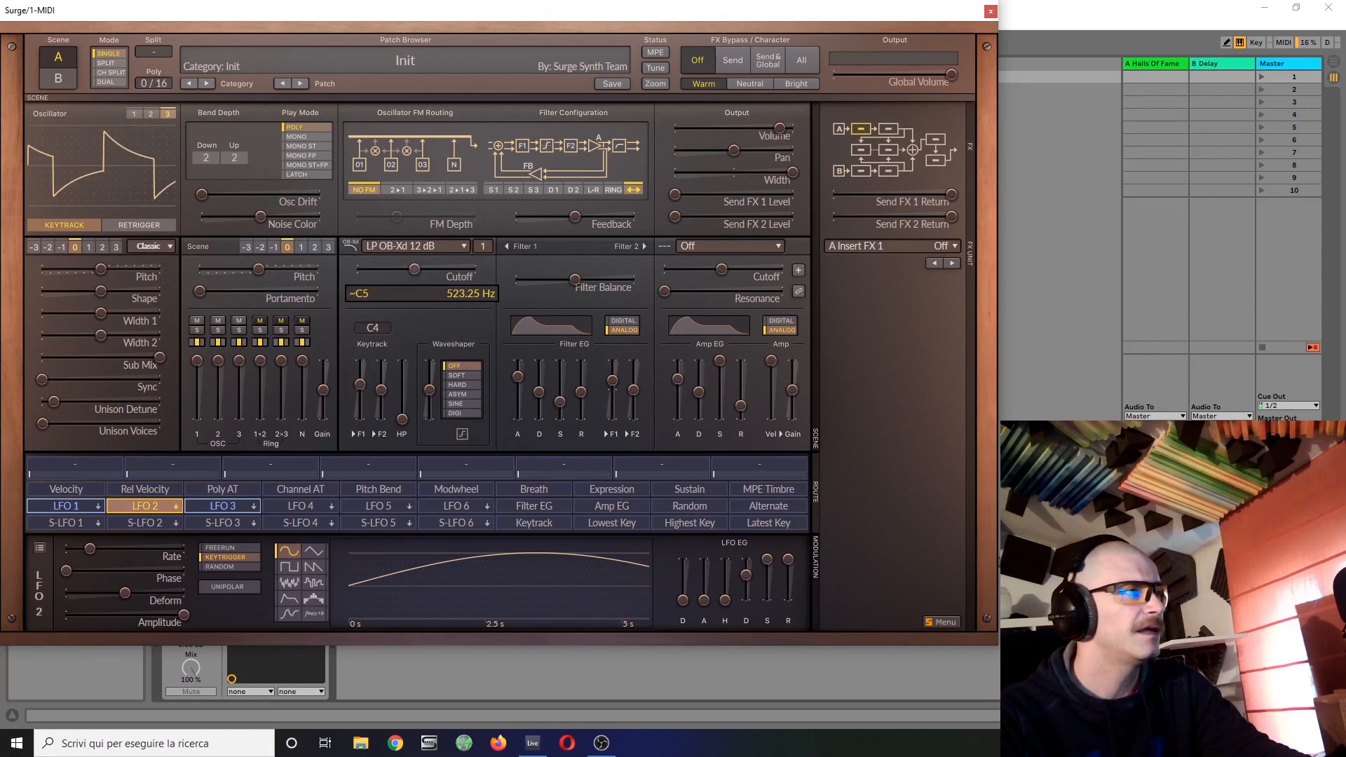
pyautogui.moveTo(418, 263); pyautogui.dragTo(414, 268)
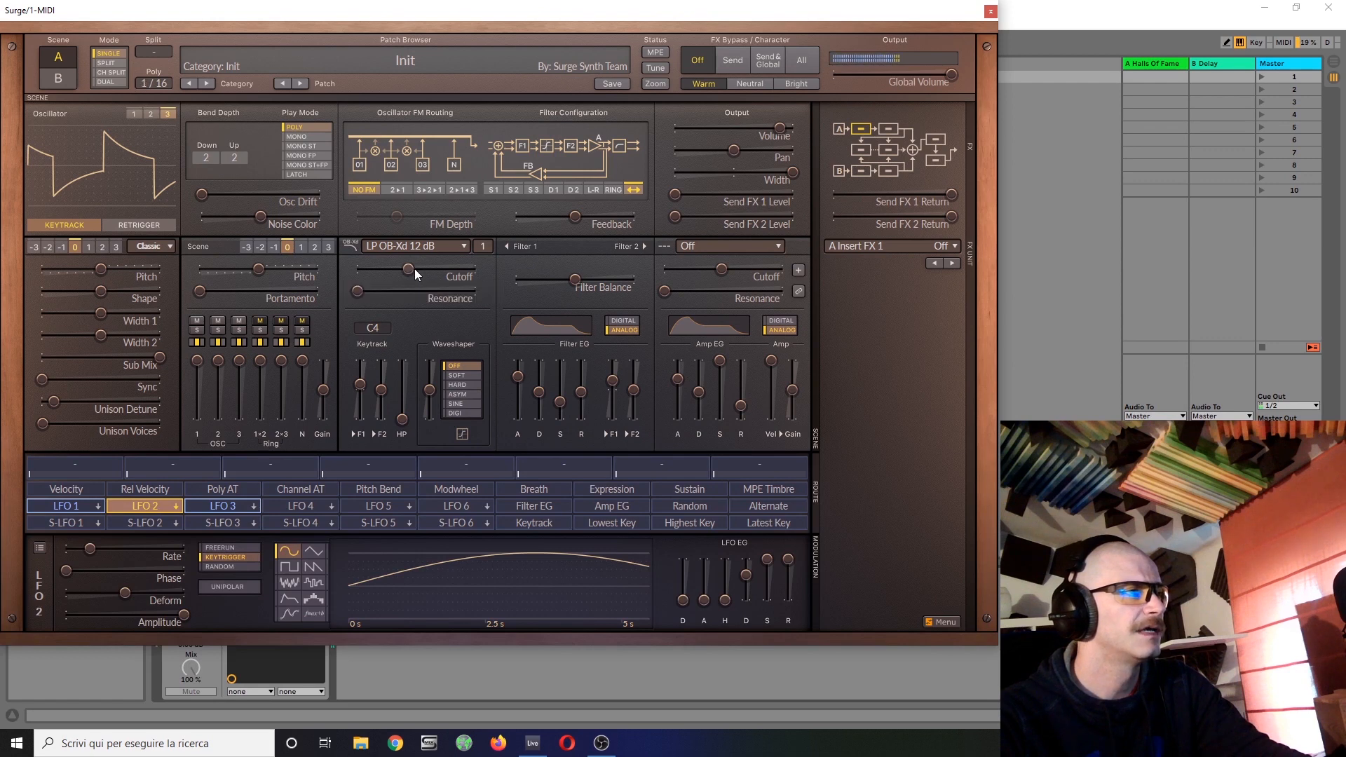
# Lengthen the Filter EG's attack, decay and release, and the Amp EG's attack and release.
pyautogui.moveTo(538, 391); pyautogui.dragTo(538, 373)
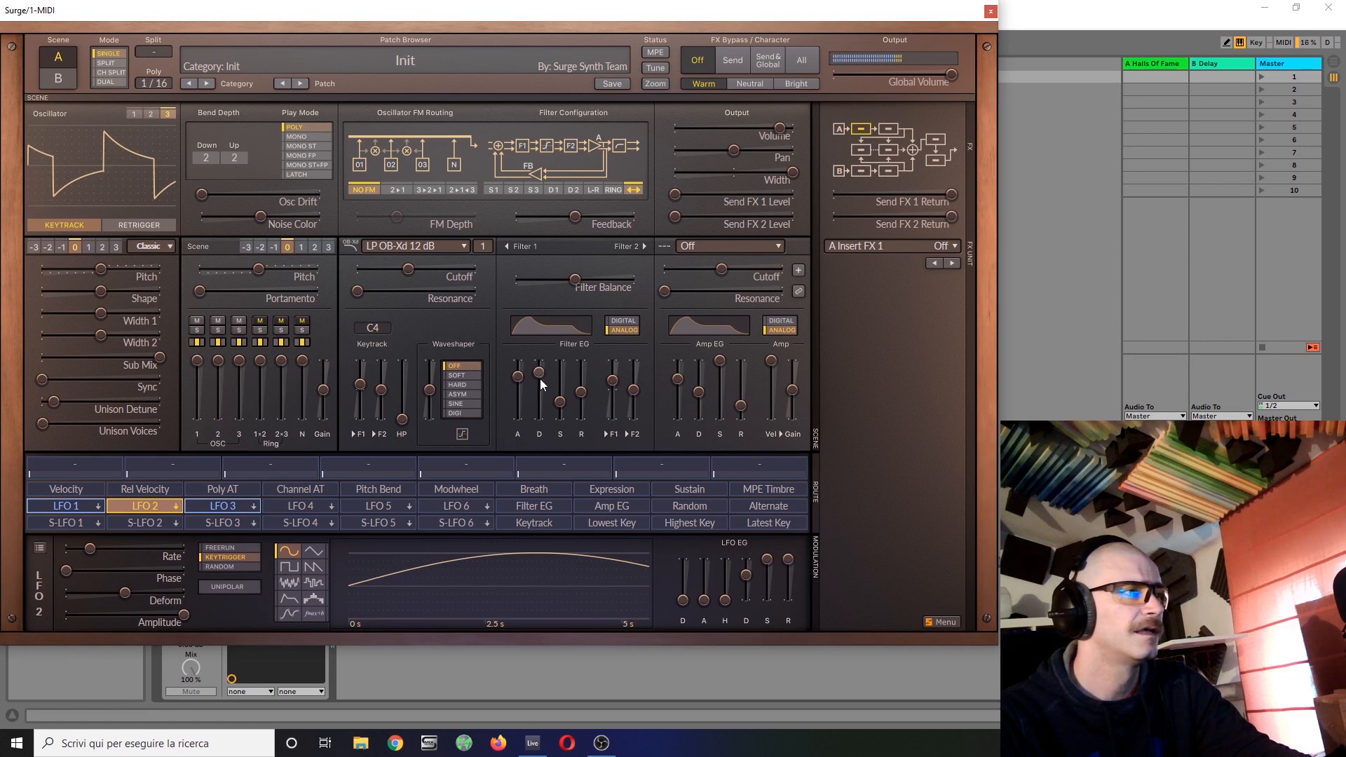
pyautogui.moveTo(538, 376); pyautogui.dragTo(517, 368)
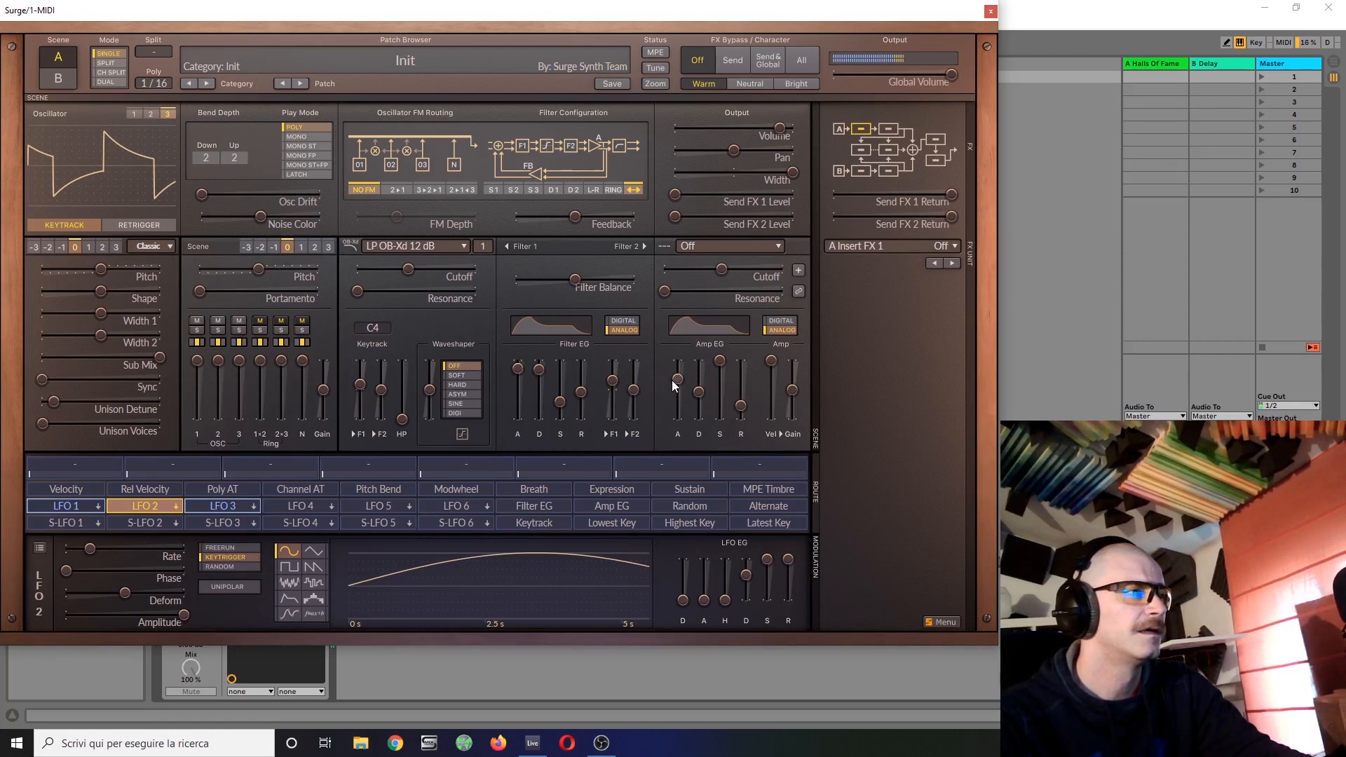
pyautogui.moveTo(677, 385); pyautogui.dragTo(677, 383)
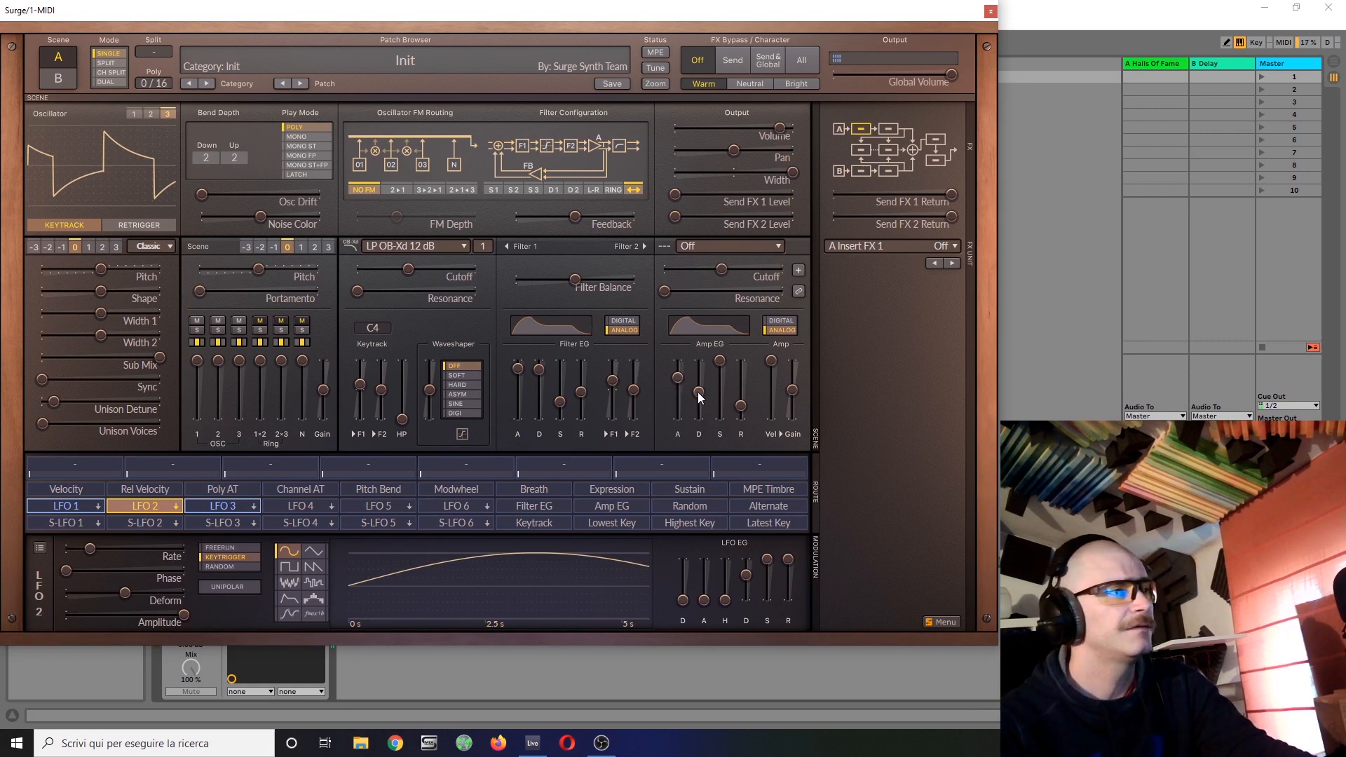
pyautogui.moveTo(740, 406)
pyautogui.mouseDown()
pyautogui.moveTo(741, 386)
pyautogui.moveTo(736, 396)
pyautogui.mouseUp()
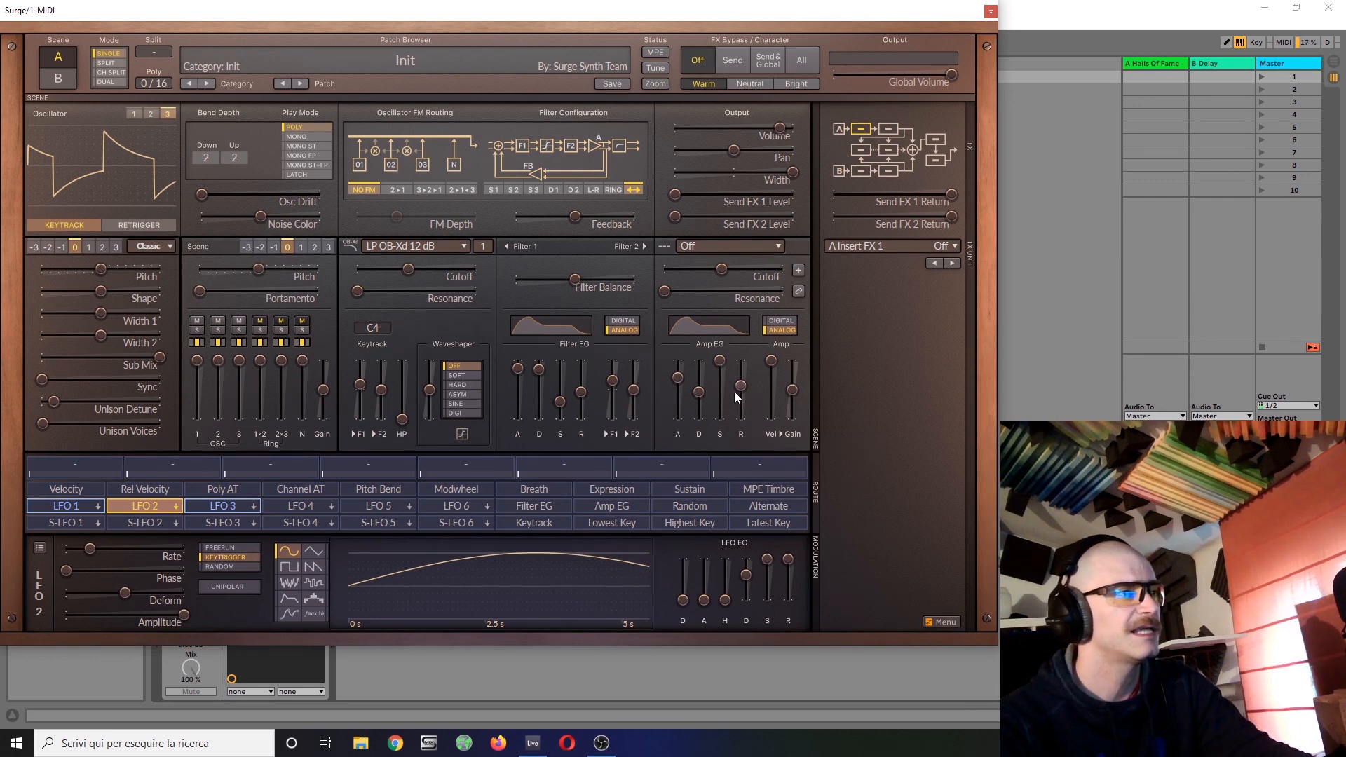
pyautogui.moveTo(590, 398); pyautogui.dragTo(591, 398)
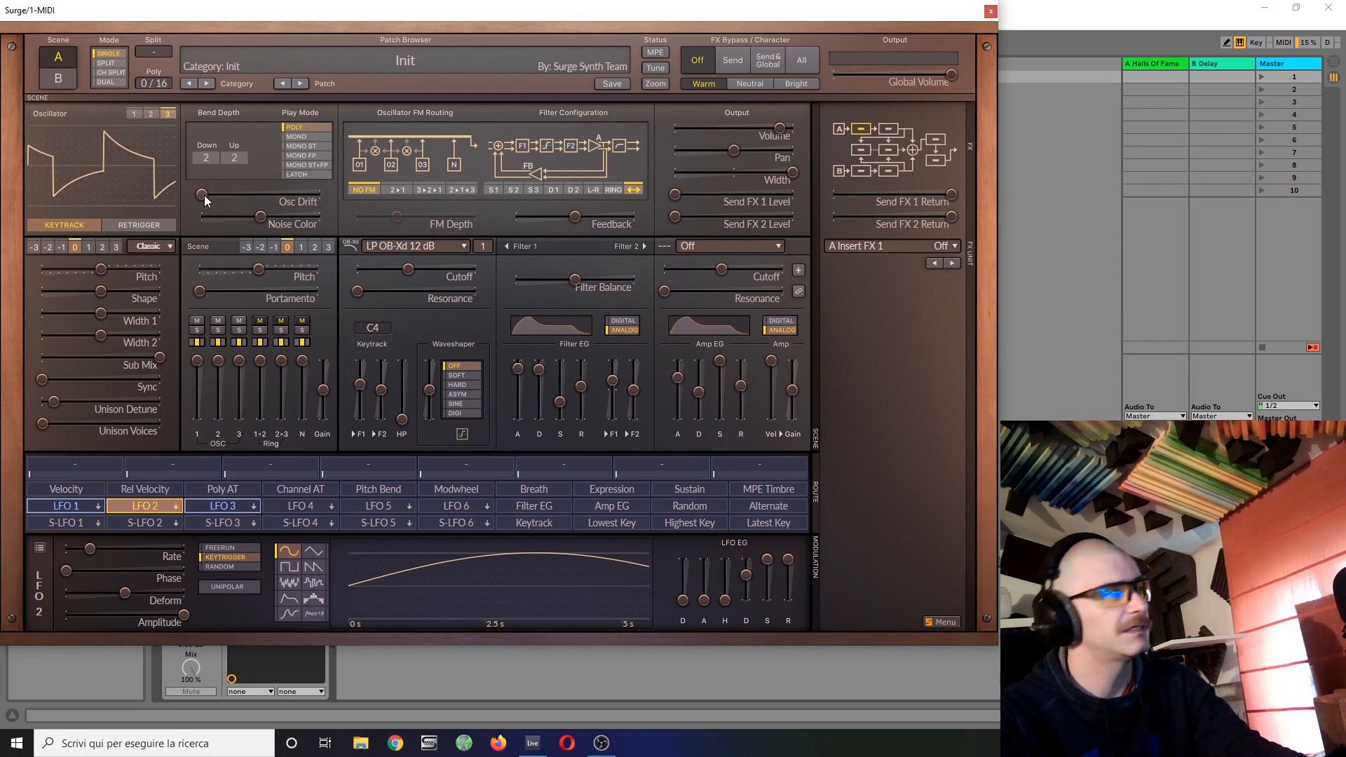
# Set Osc Drift to about 10% and raise Filter 1's Resonance to about one third.
pyautogui.moveTo(204, 195); pyautogui.dragTo(215, 195)
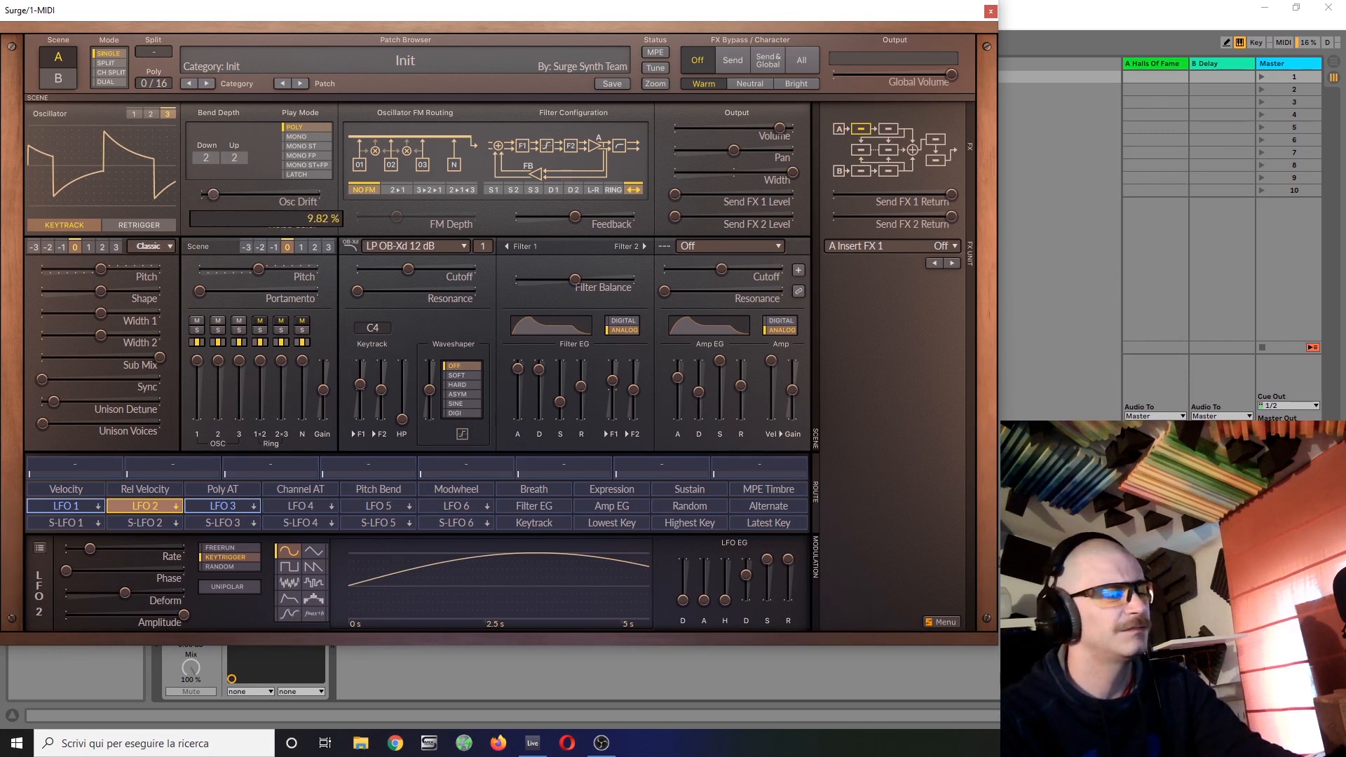
pyautogui.moveTo(216, 194); pyautogui.dragTo(216, 198)
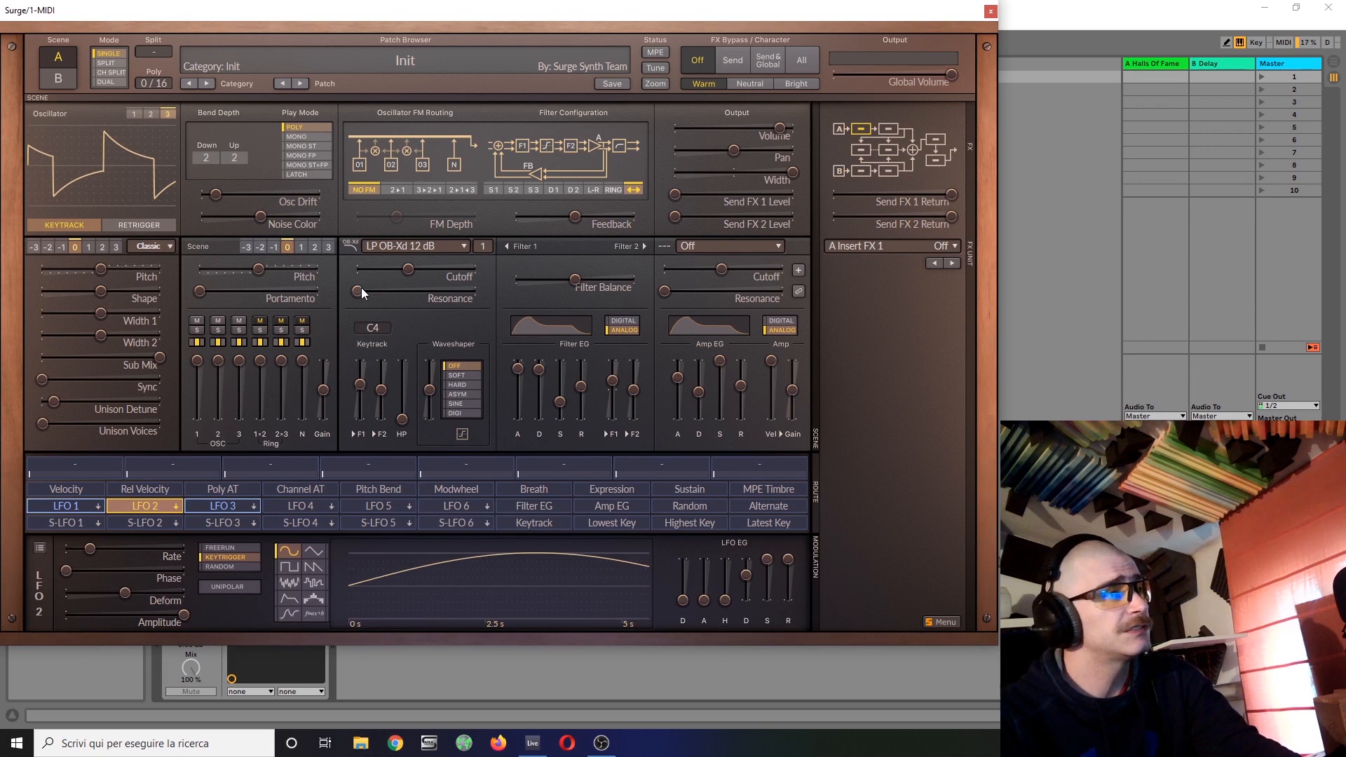
pyautogui.moveTo(357, 292); pyautogui.dragTo(396, 291)
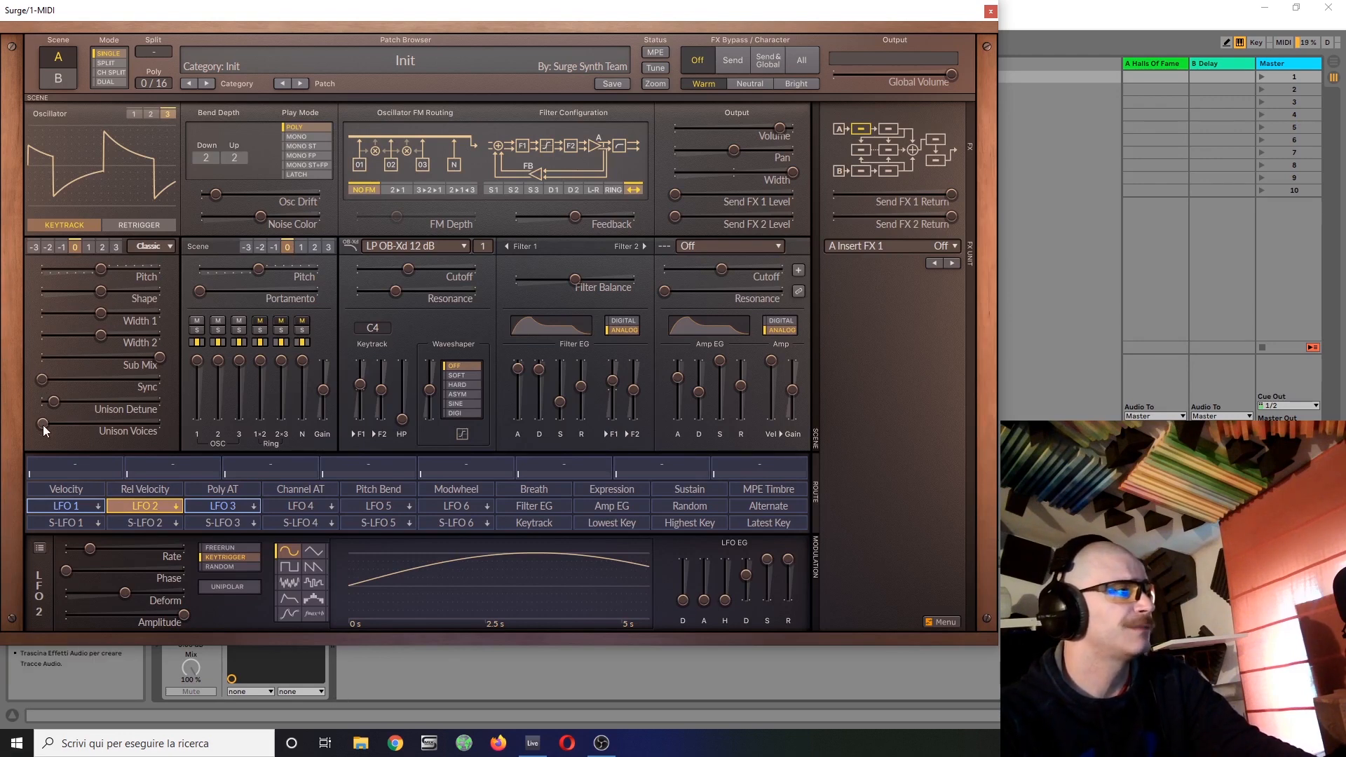
# Increase oscillator 1's Unison Voices slightly above the minimum.
pyautogui.click(133, 113)
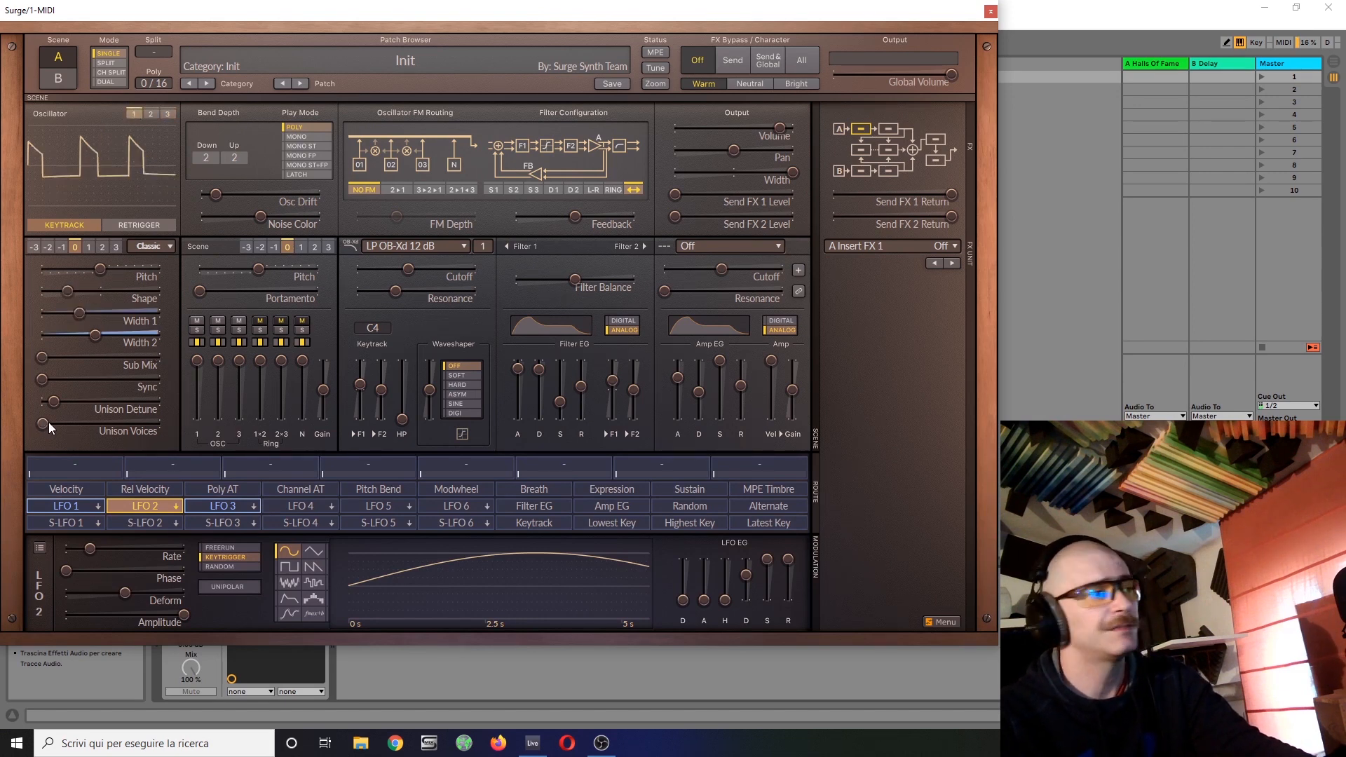
pyautogui.moveTo(48, 422); pyautogui.dragTo(52, 408)
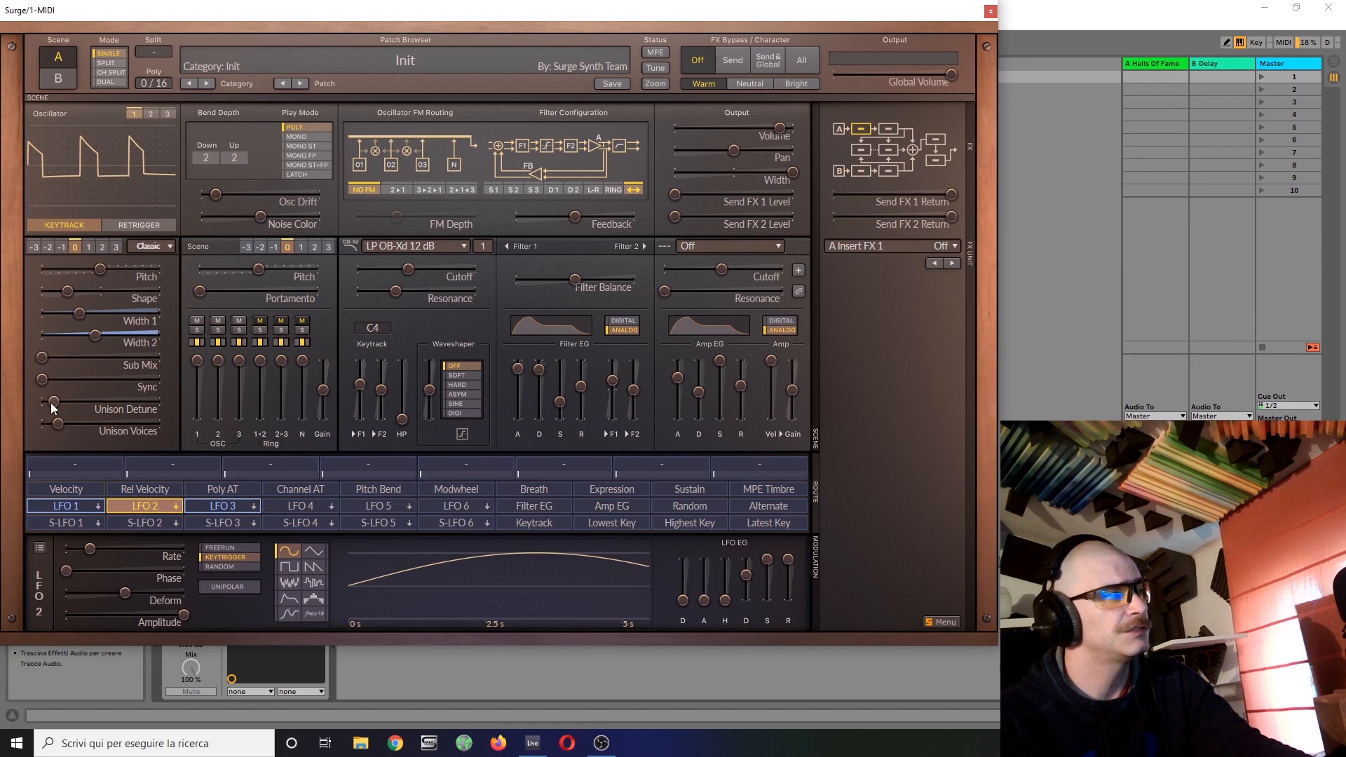
# Raise oscillator 2's Unison Voices slightly above the minimum and increase its Unison Detune a little.
pyautogui.click(149, 114)
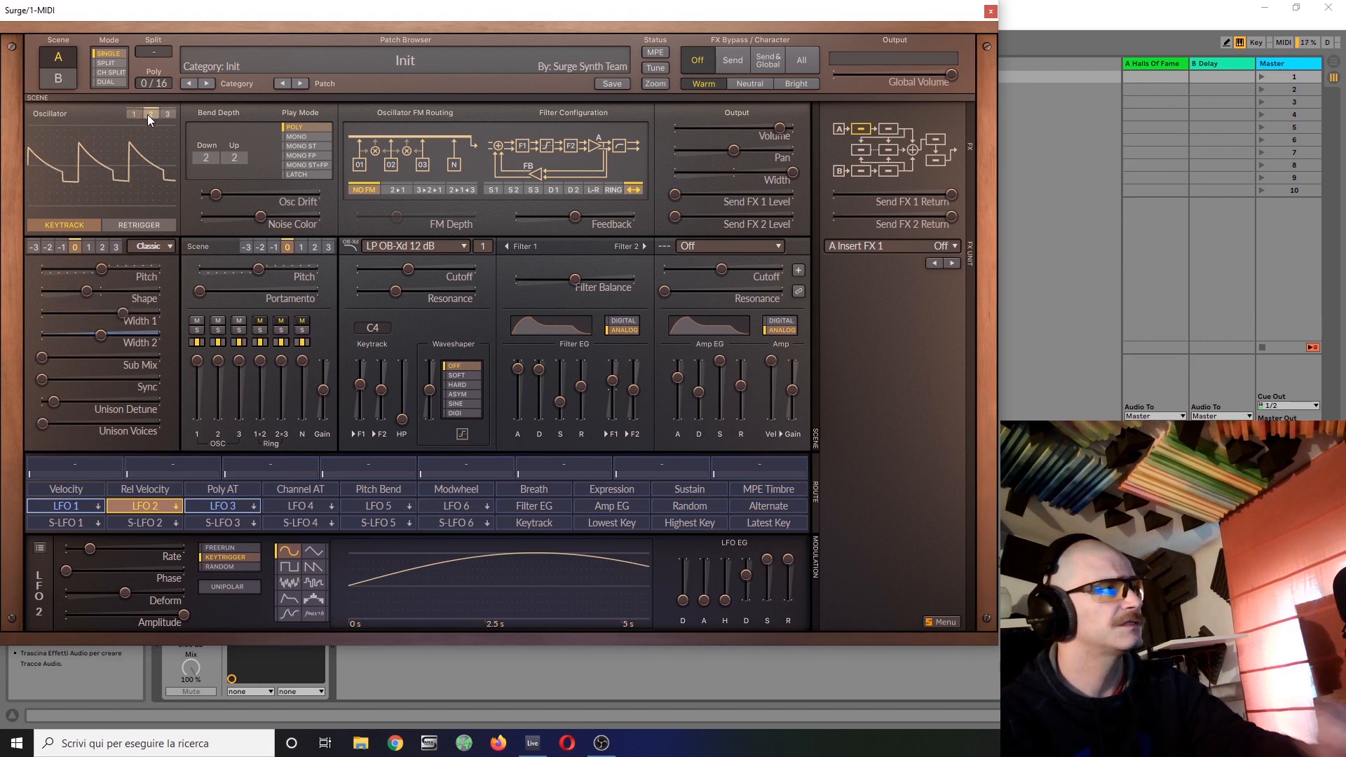
pyautogui.click(37, 422)
pyautogui.moveTo(42, 423); pyautogui.dragTo(53, 426)
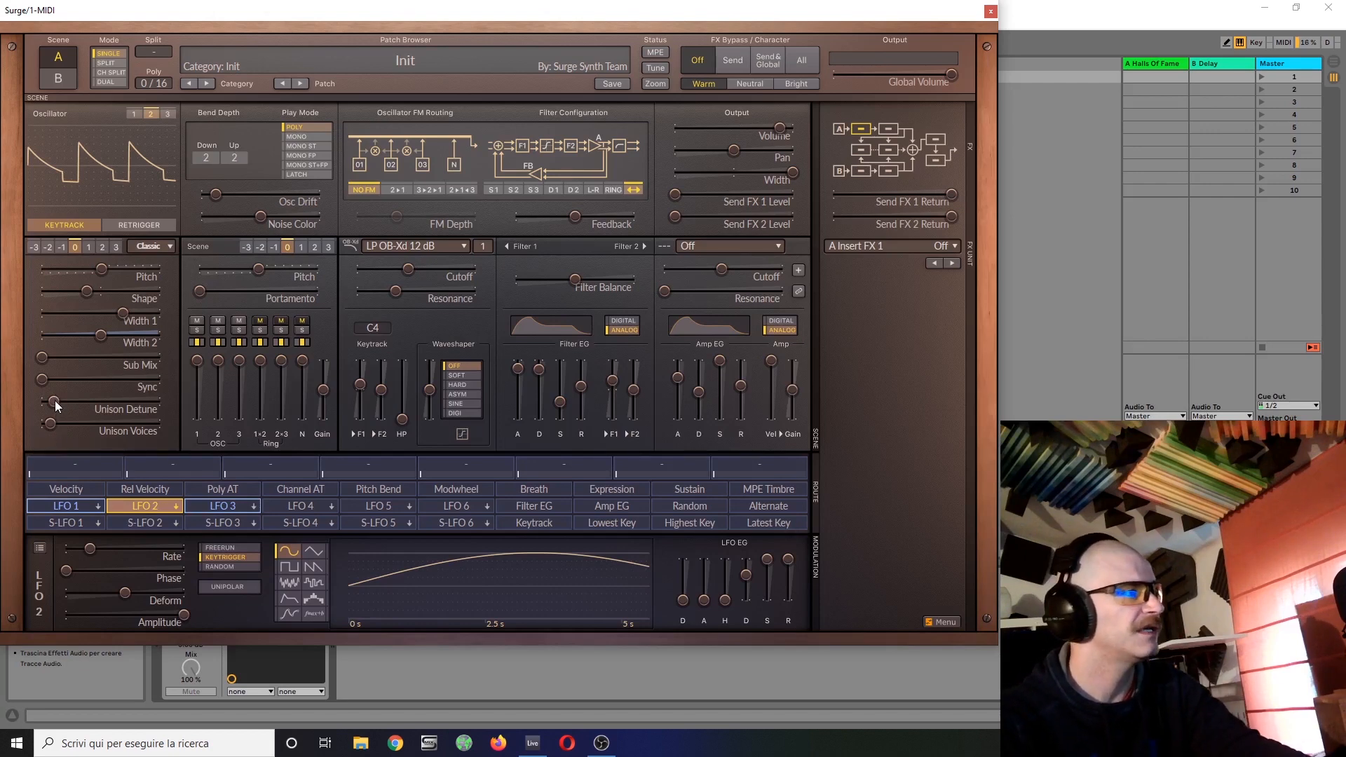
pyautogui.click(138, 116)
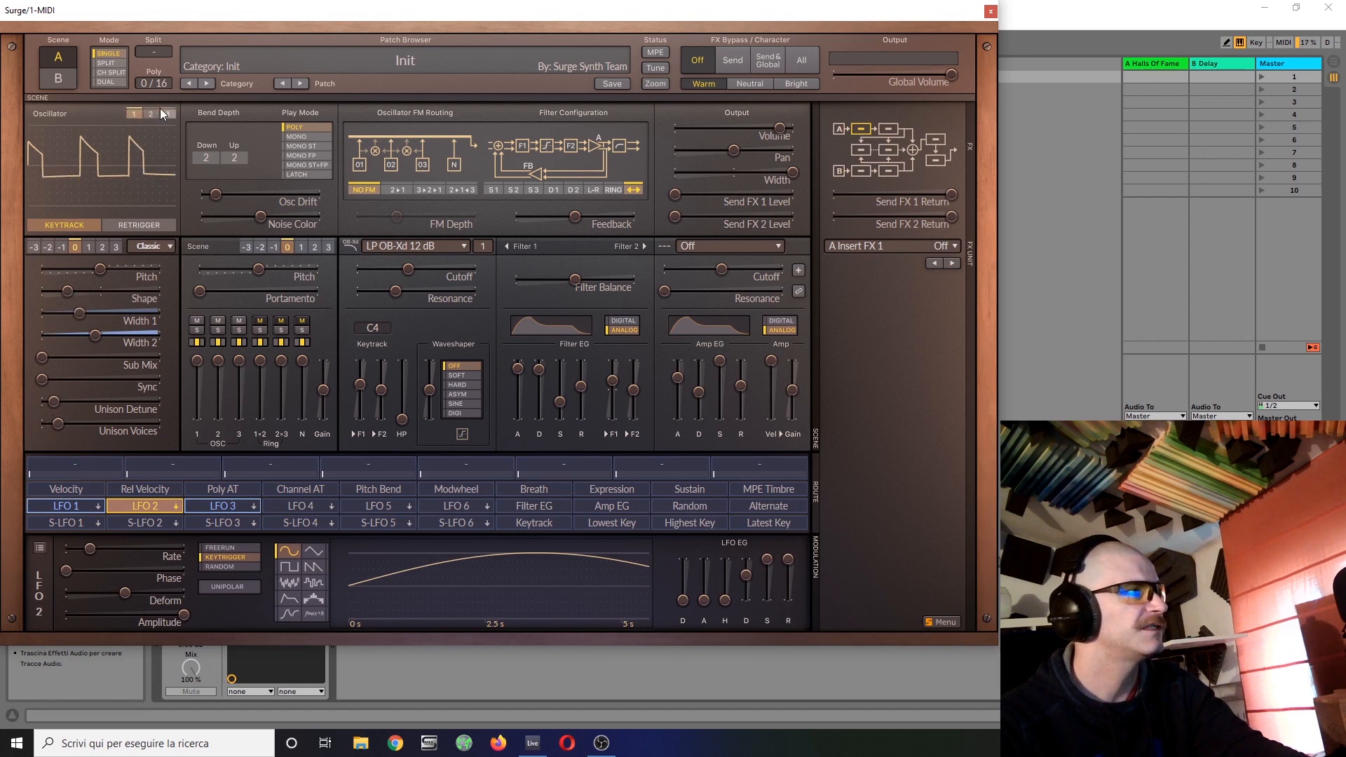
pyautogui.click(152, 115)
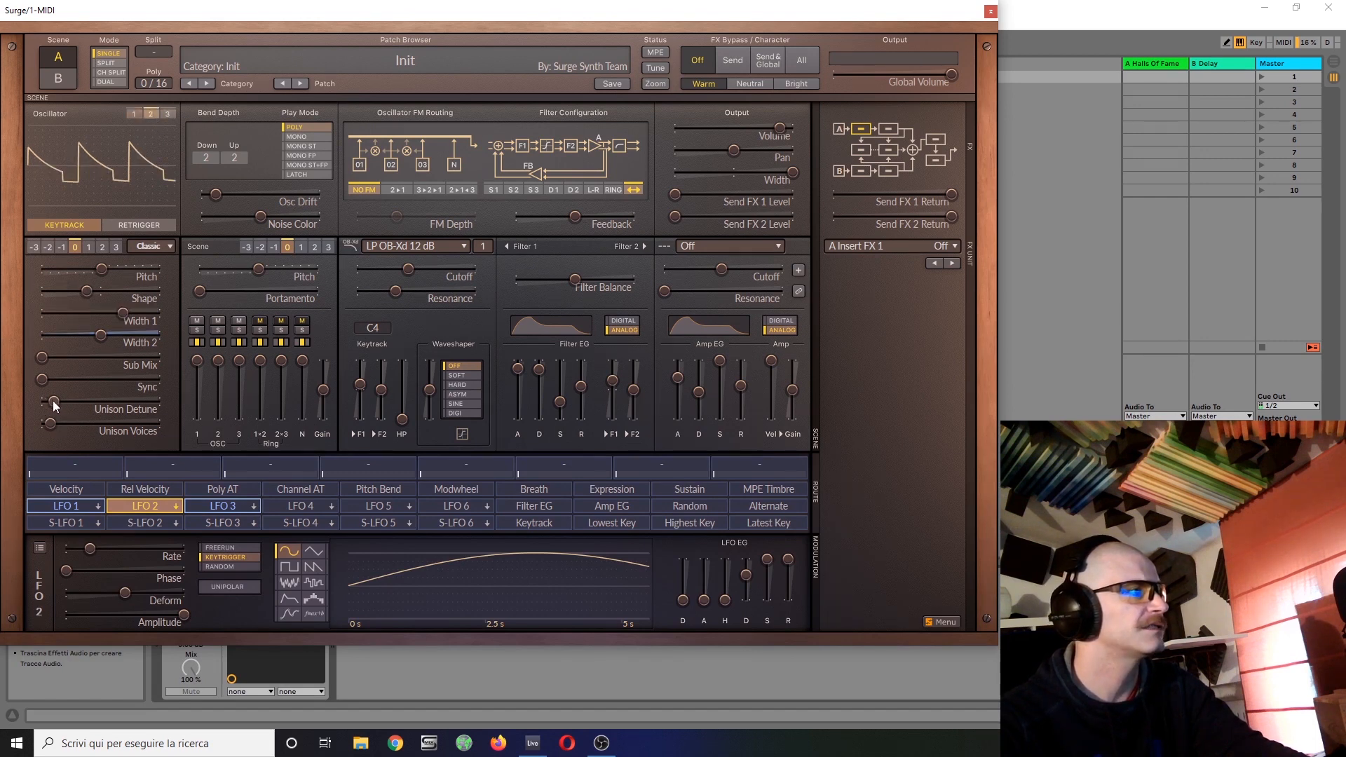
pyautogui.moveTo(54, 405); pyautogui.dragTo(61, 405)
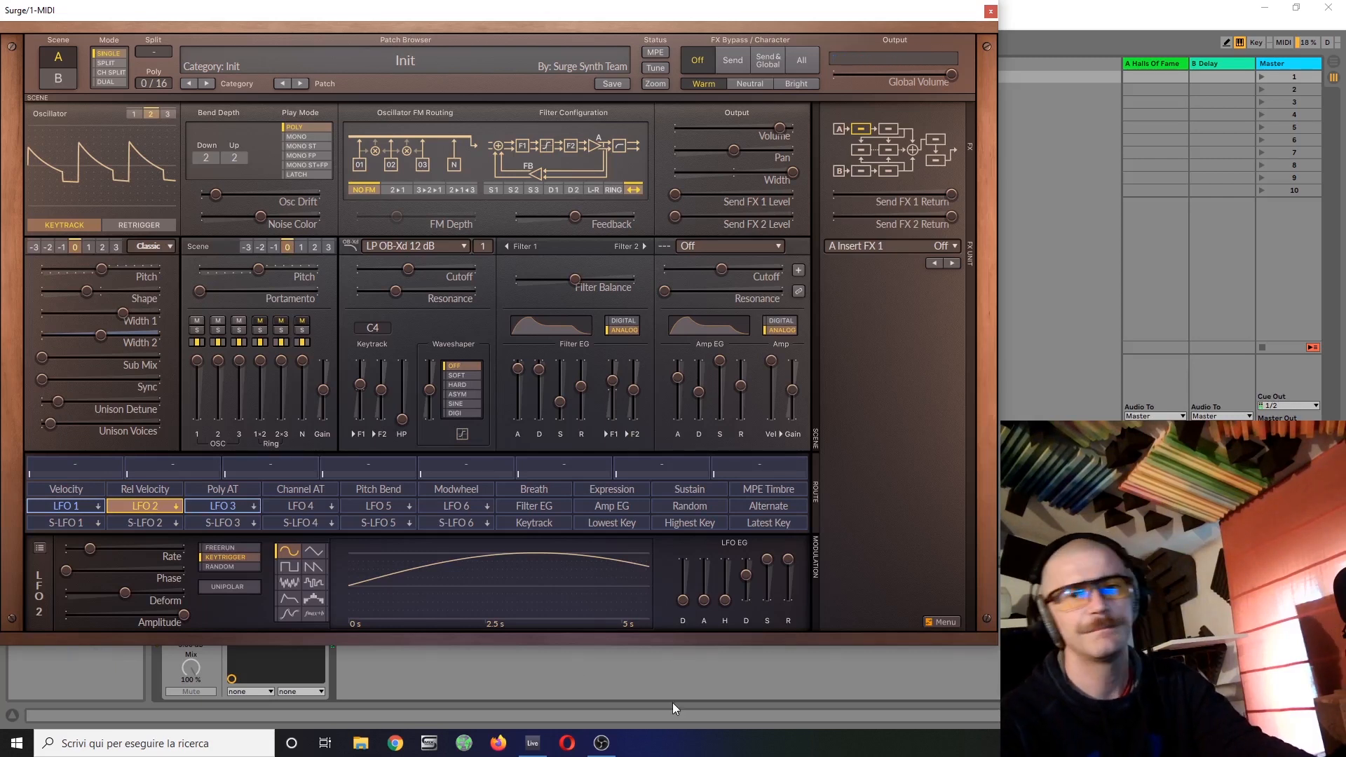
# Lower the scene output Volume to about -4.4 dB.
pyautogui.click(778, 125)
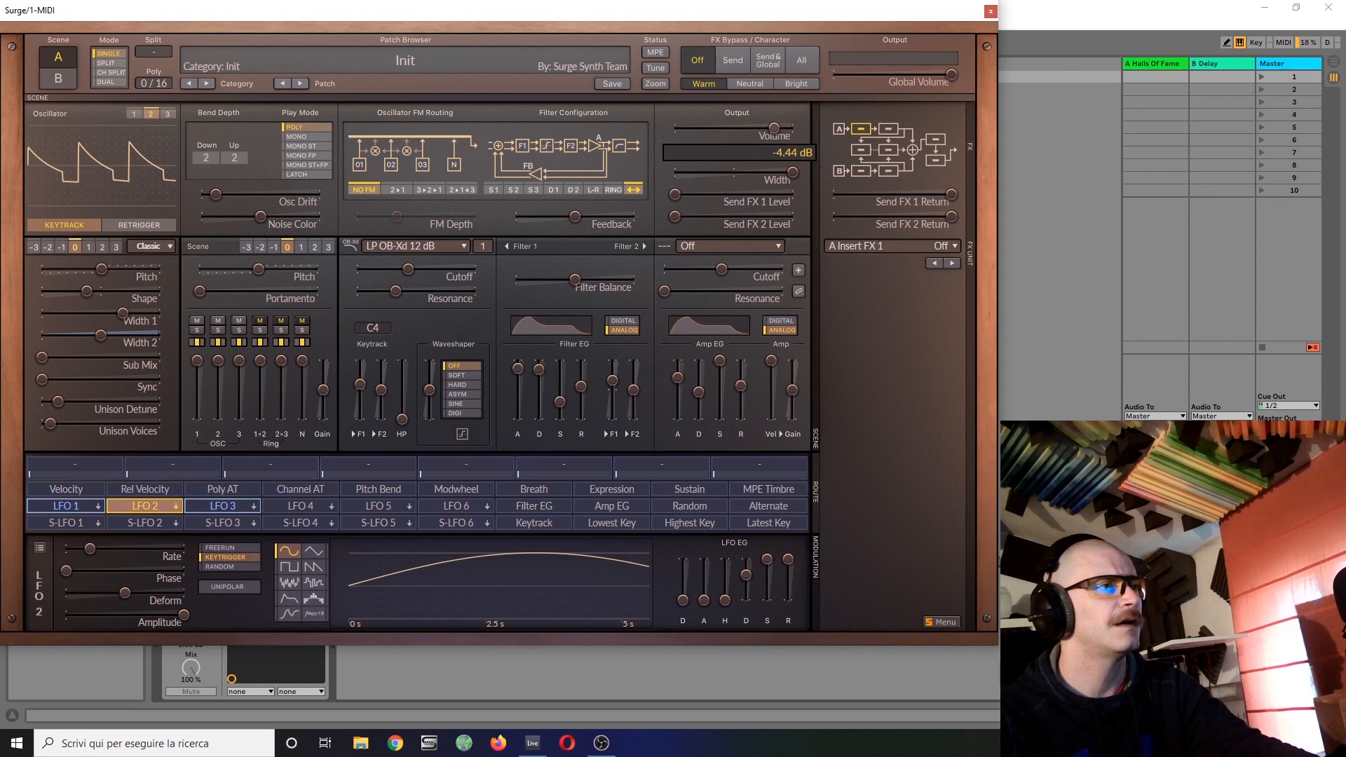
pyautogui.moveTo(773, 128); pyautogui.dragTo(773, 129)
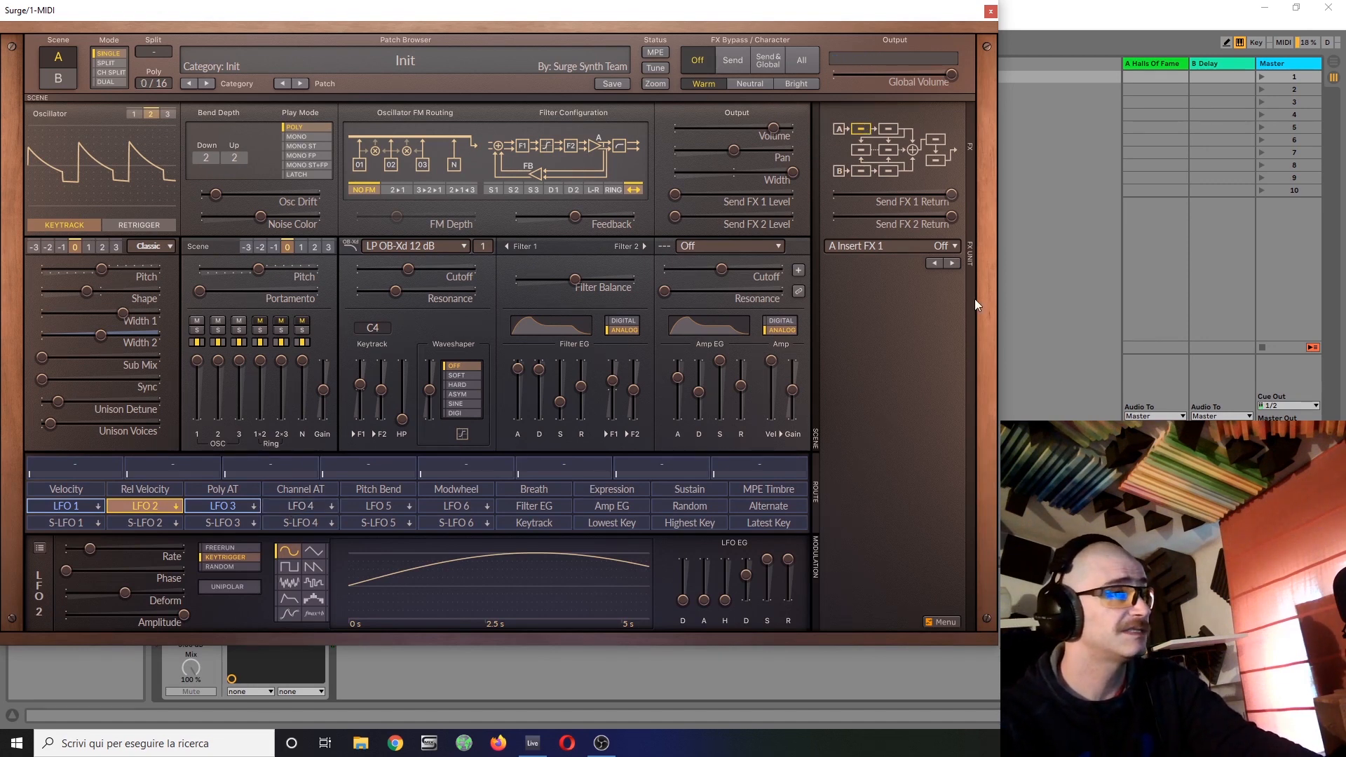
# Load the Chorus preset Fullness into A Insert FX 1, with its Width at maximum and Mix at about one third.
pyautogui.click(904, 243)
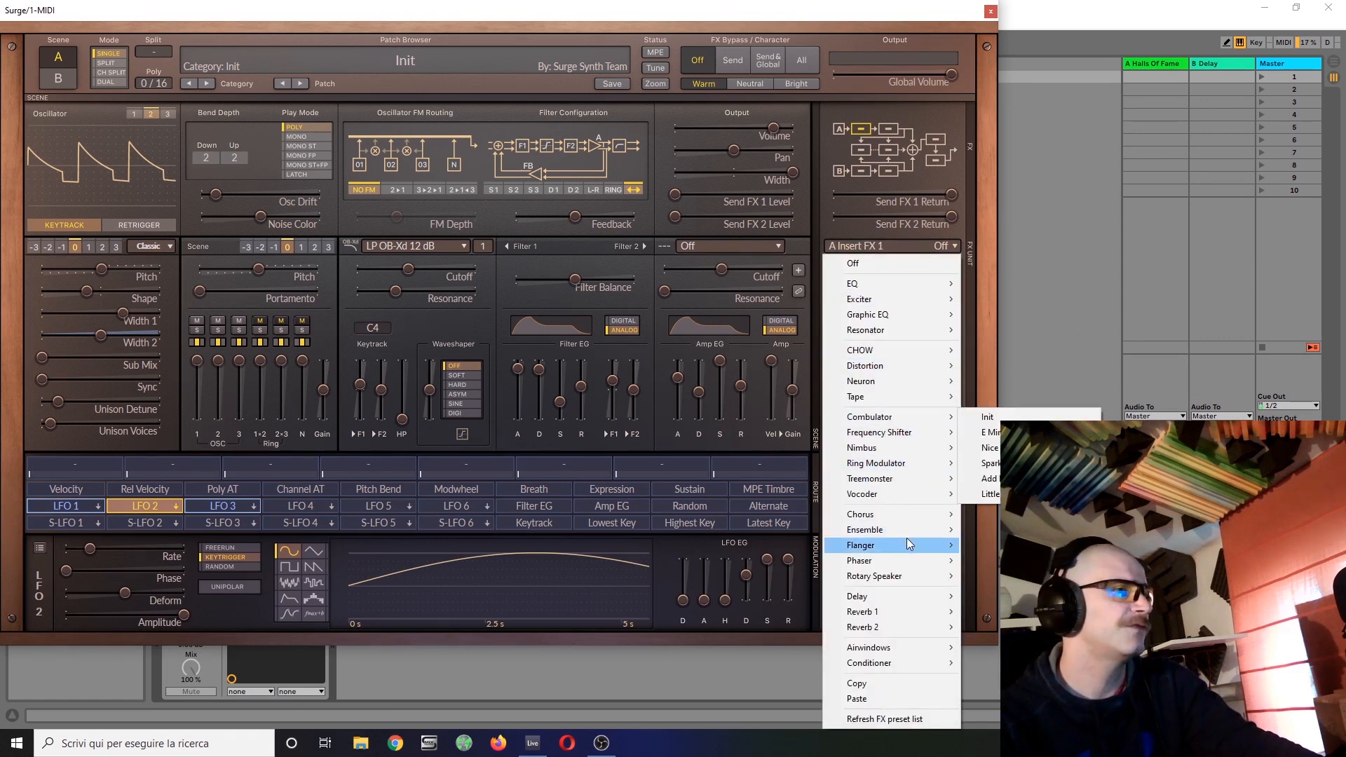
pyautogui.moveTo(906, 529)
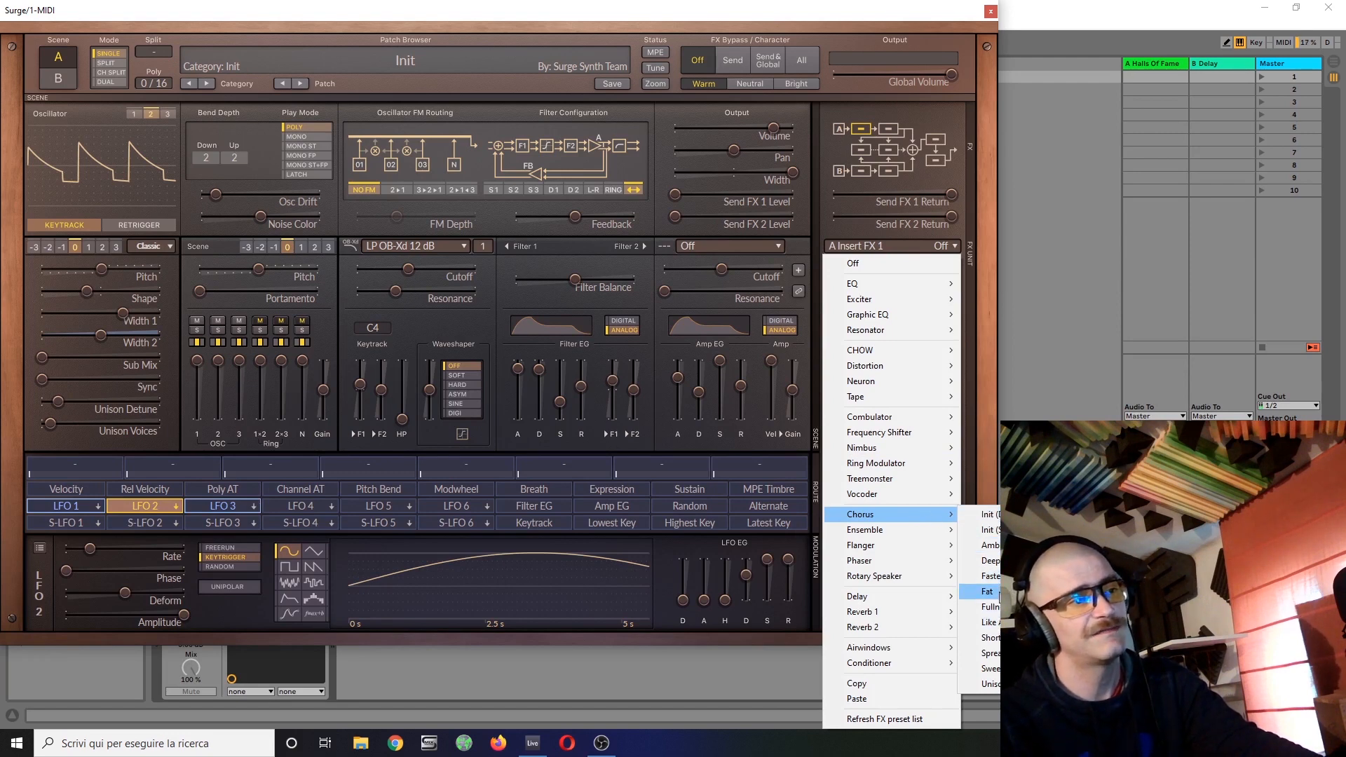
pyautogui.click(995, 607)
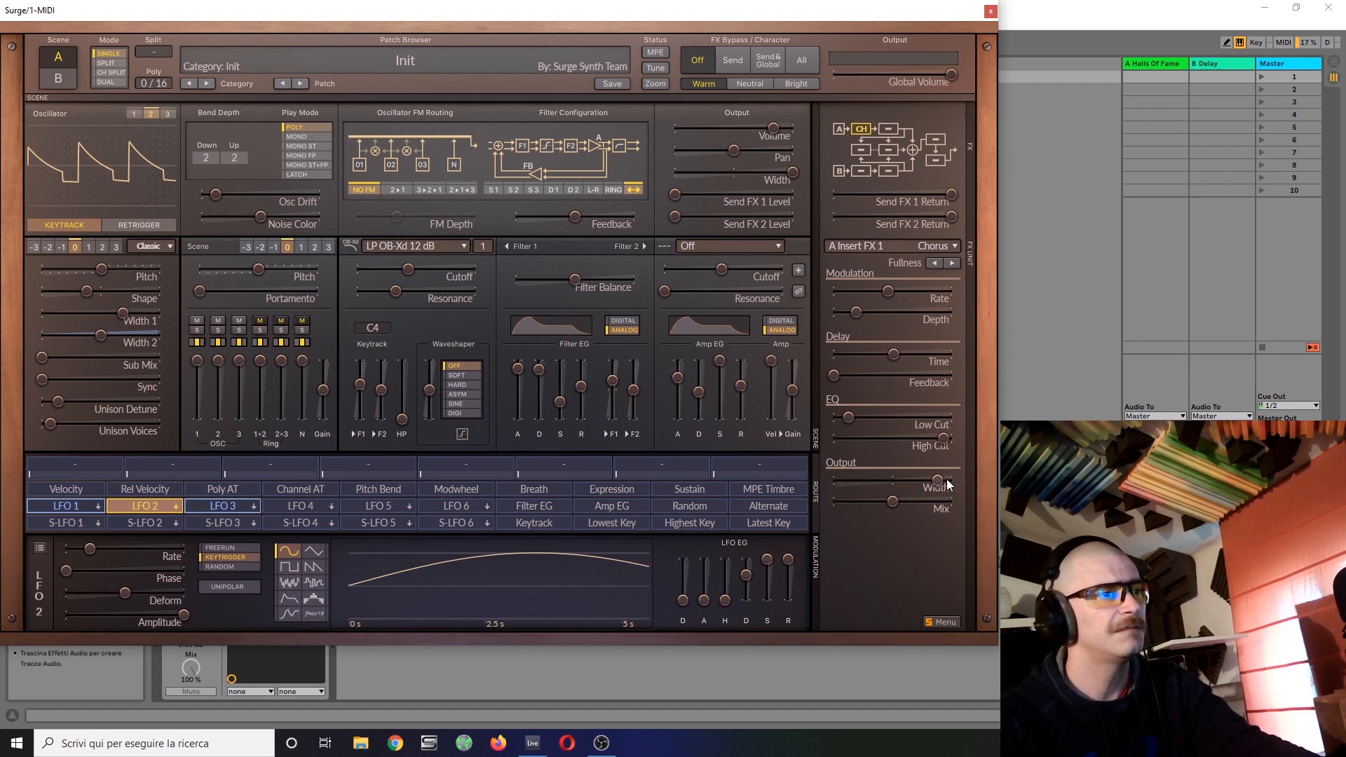
pyautogui.moveTo(937, 480); pyautogui.dragTo(954, 484)
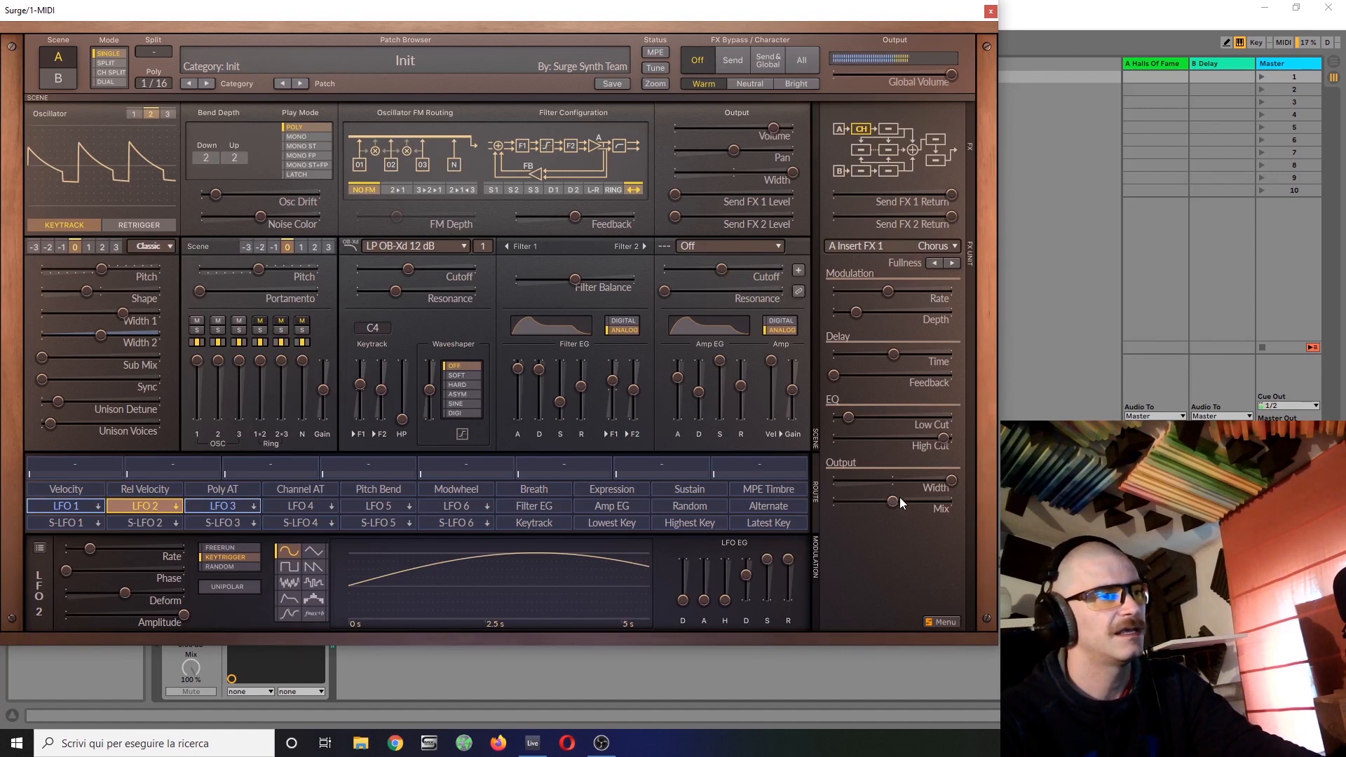
pyautogui.moveTo(893, 501); pyautogui.dragTo(877, 502)
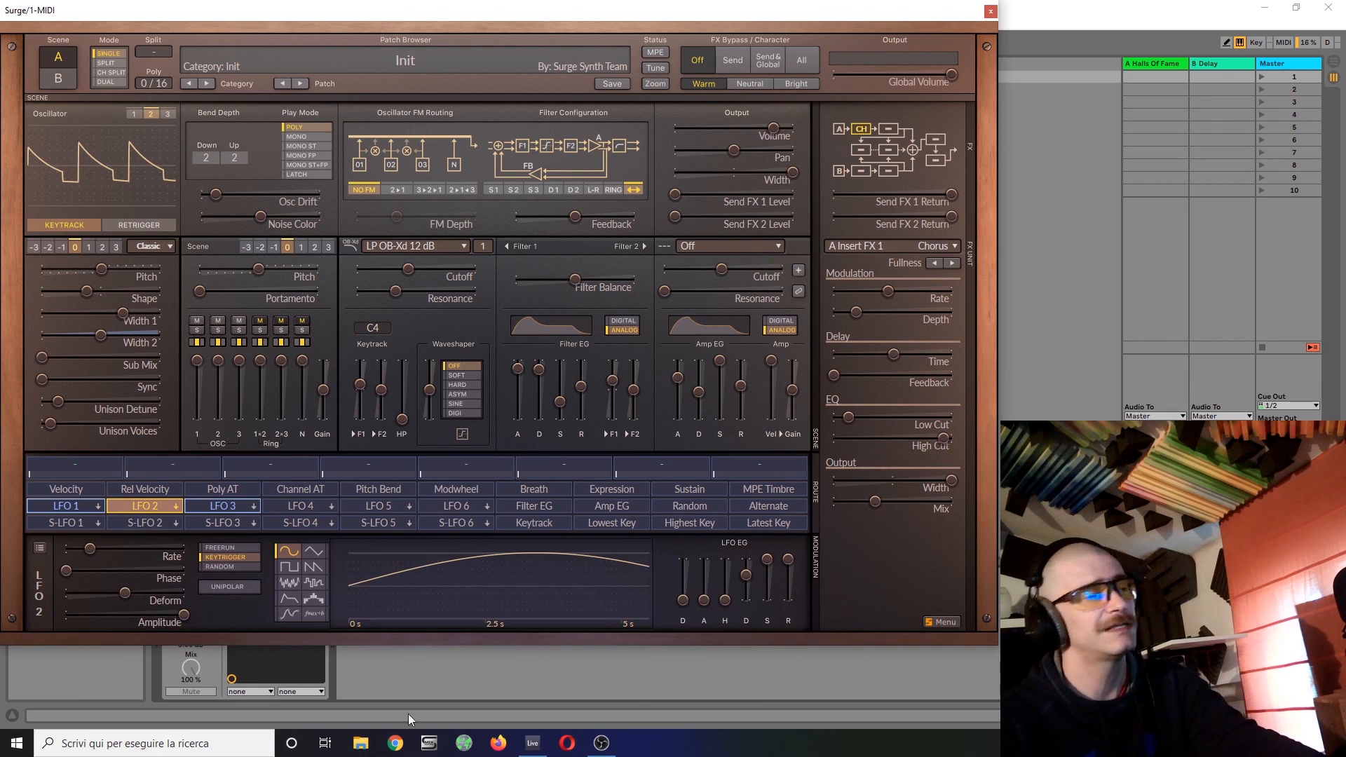
# Load the Reverb 2 preset Cathedral 2 into Send FX 1 at full Mix and raise Send FX 1 Level to about 40% of its range.
pyautogui.click(858, 151)
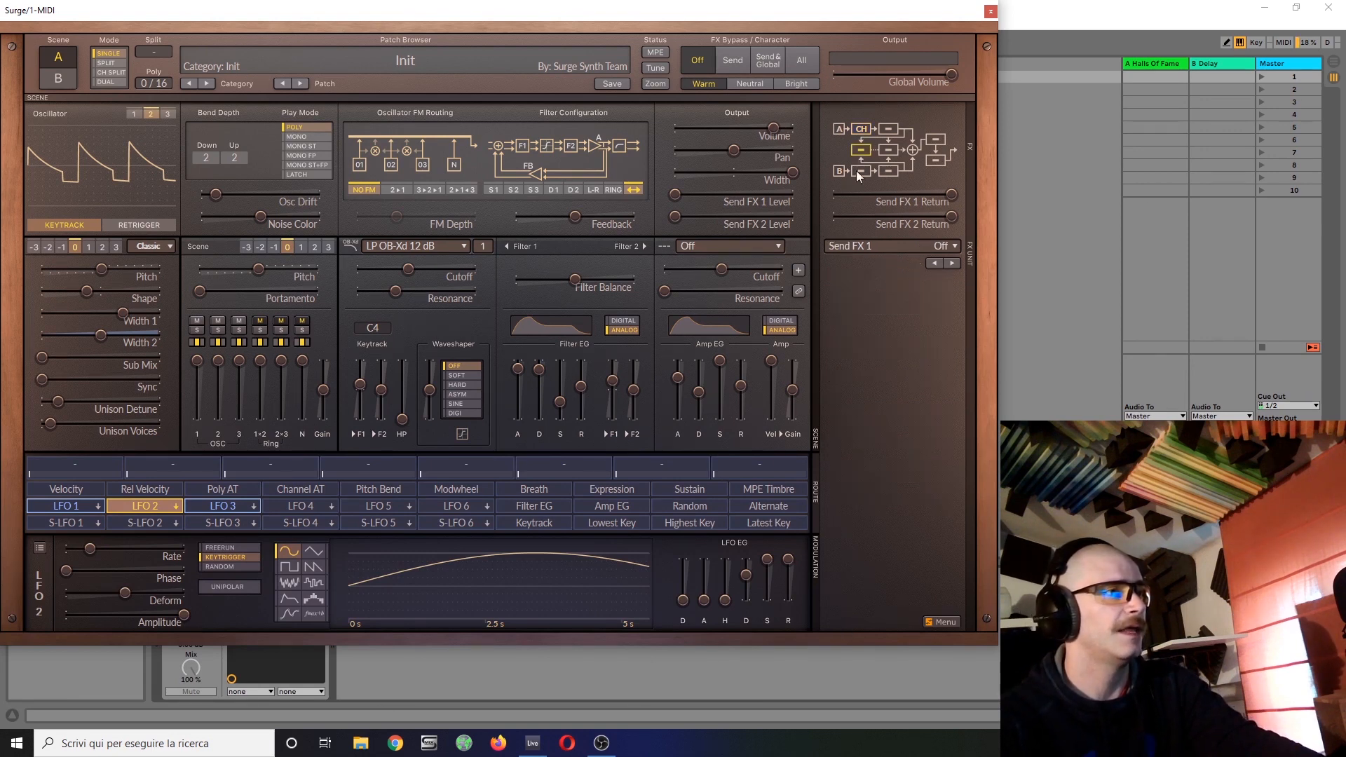
pyautogui.click(889, 242)
pyautogui.moveTo(885, 616)
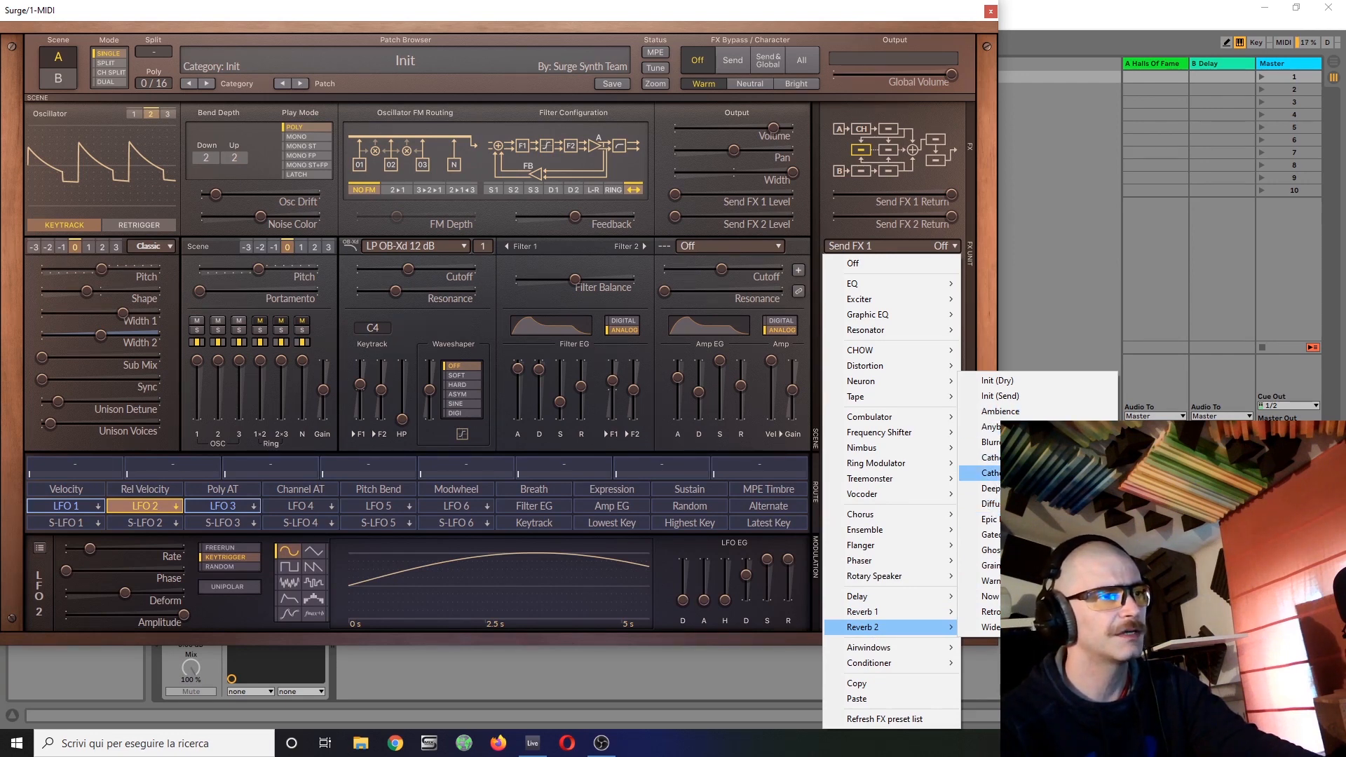
pyautogui.click(990, 474)
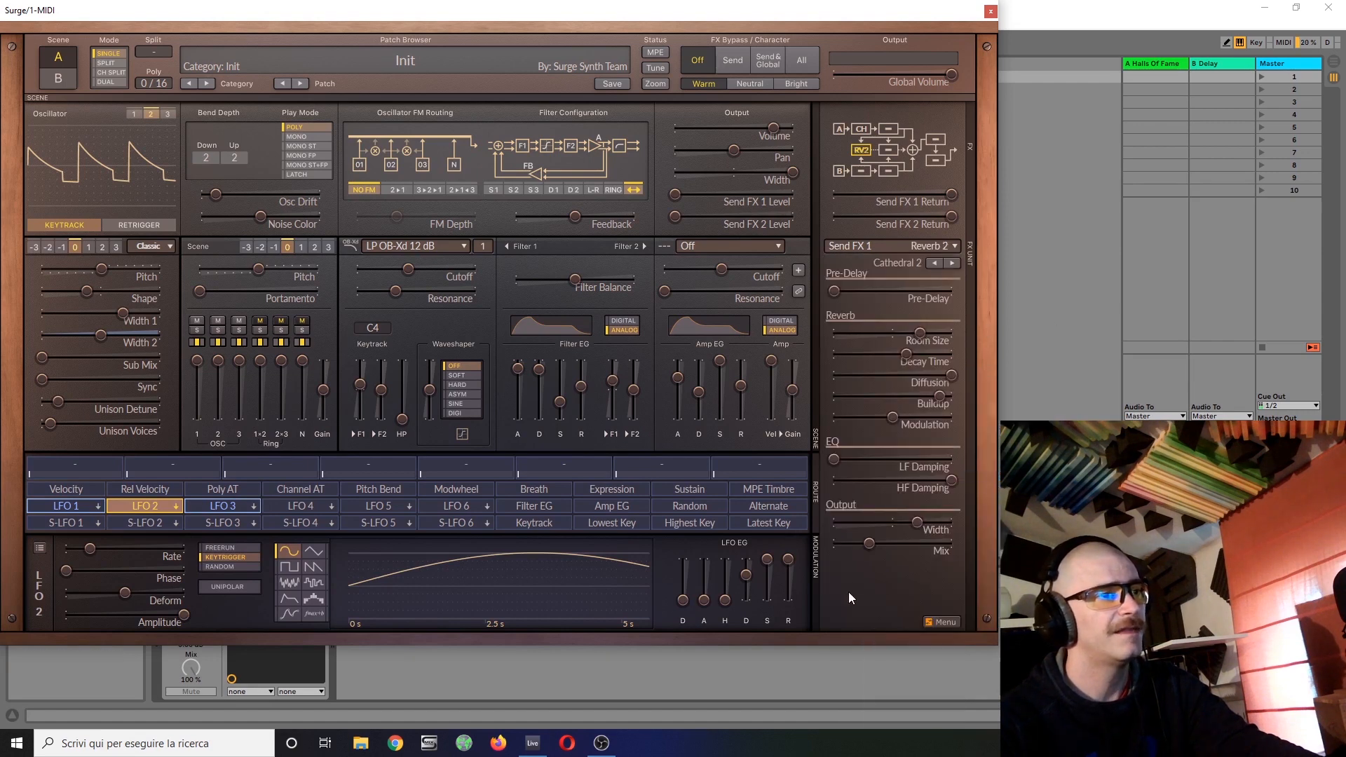
pyautogui.click(867, 546)
pyautogui.moveTo(869, 546); pyautogui.dragTo(954, 548)
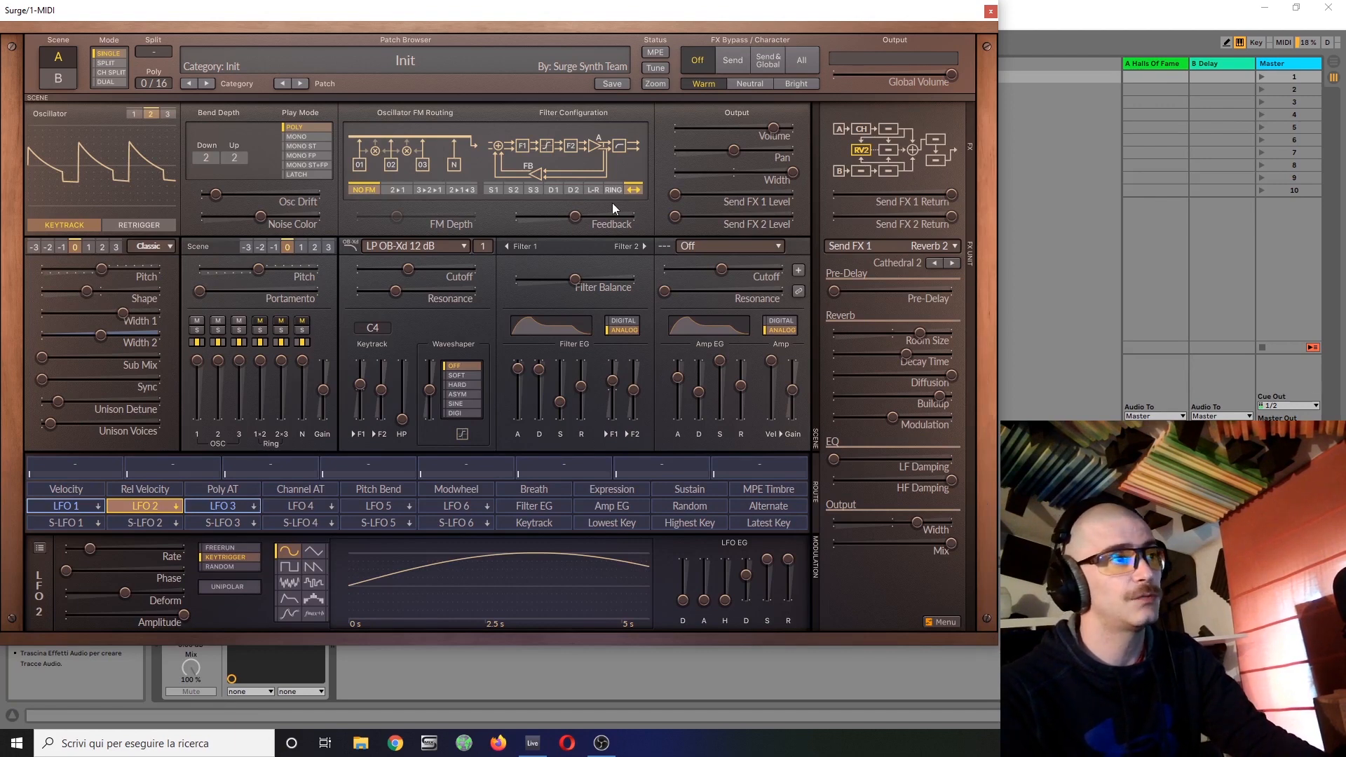
pyautogui.moveTo(674, 196); pyautogui.dragTo(722, 194)
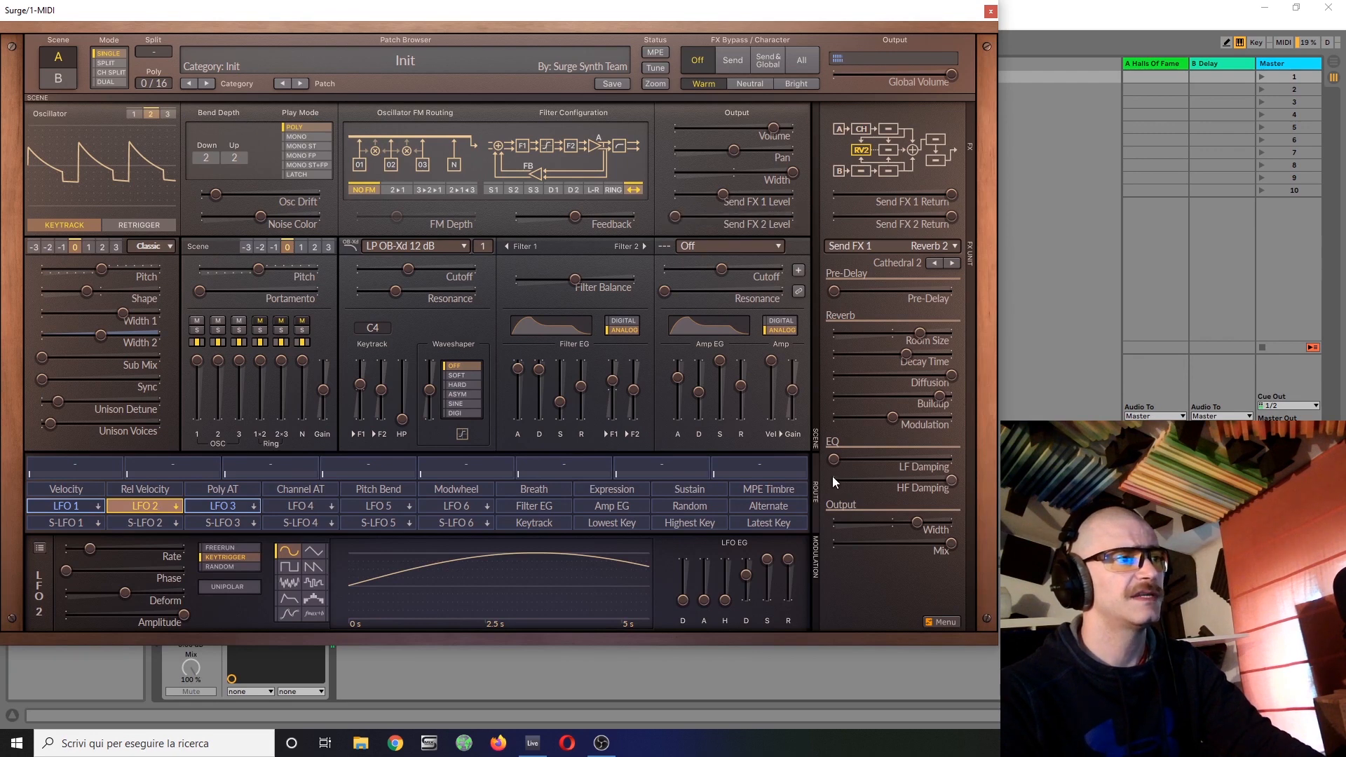
# Raise the reverb's LF Damping slightly, lower its HF Damping slightly, and set Pre-Delay to about a quarter of its range.
pyautogui.moveTo(833, 460); pyautogui.dragTo(866, 459)
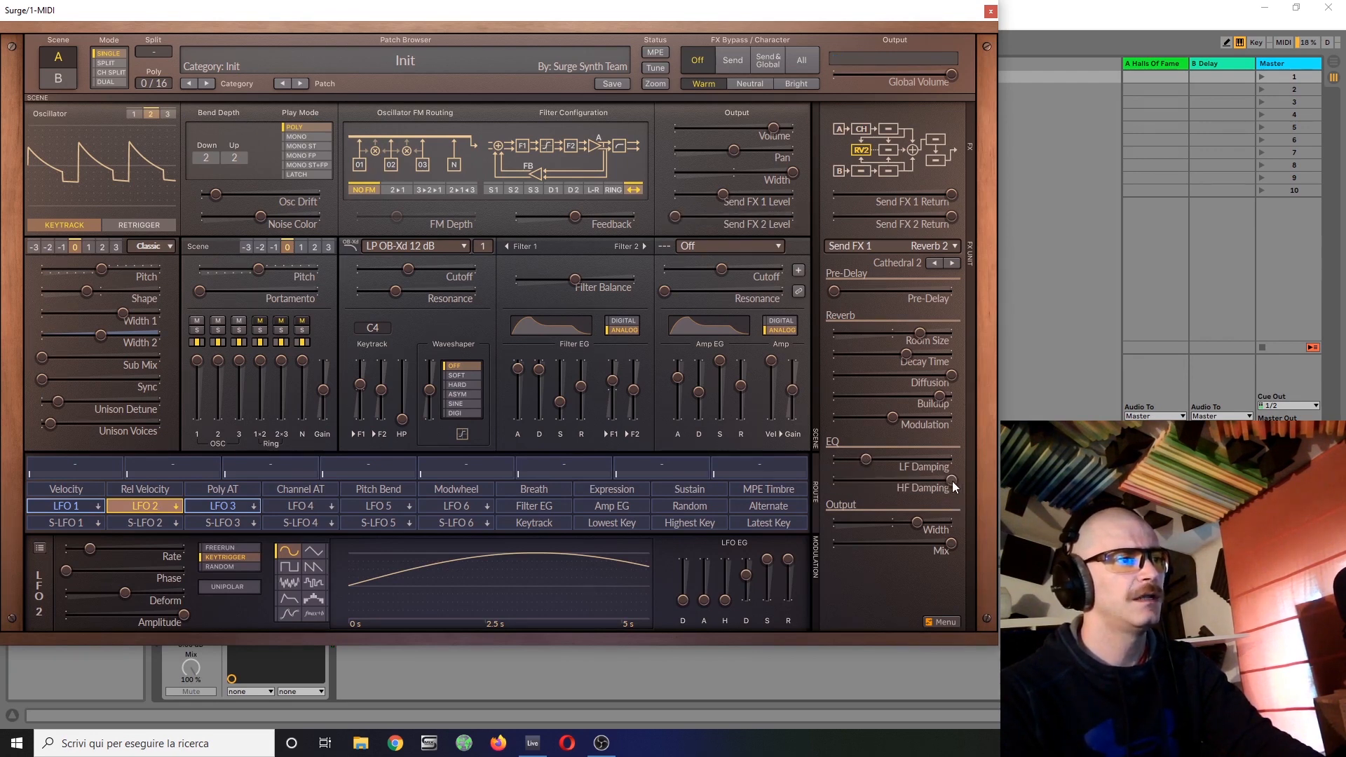
pyautogui.moveTo(952, 481); pyautogui.dragTo(940, 481)
pyautogui.moveTo(862, 457); pyautogui.dragTo(846, 460)
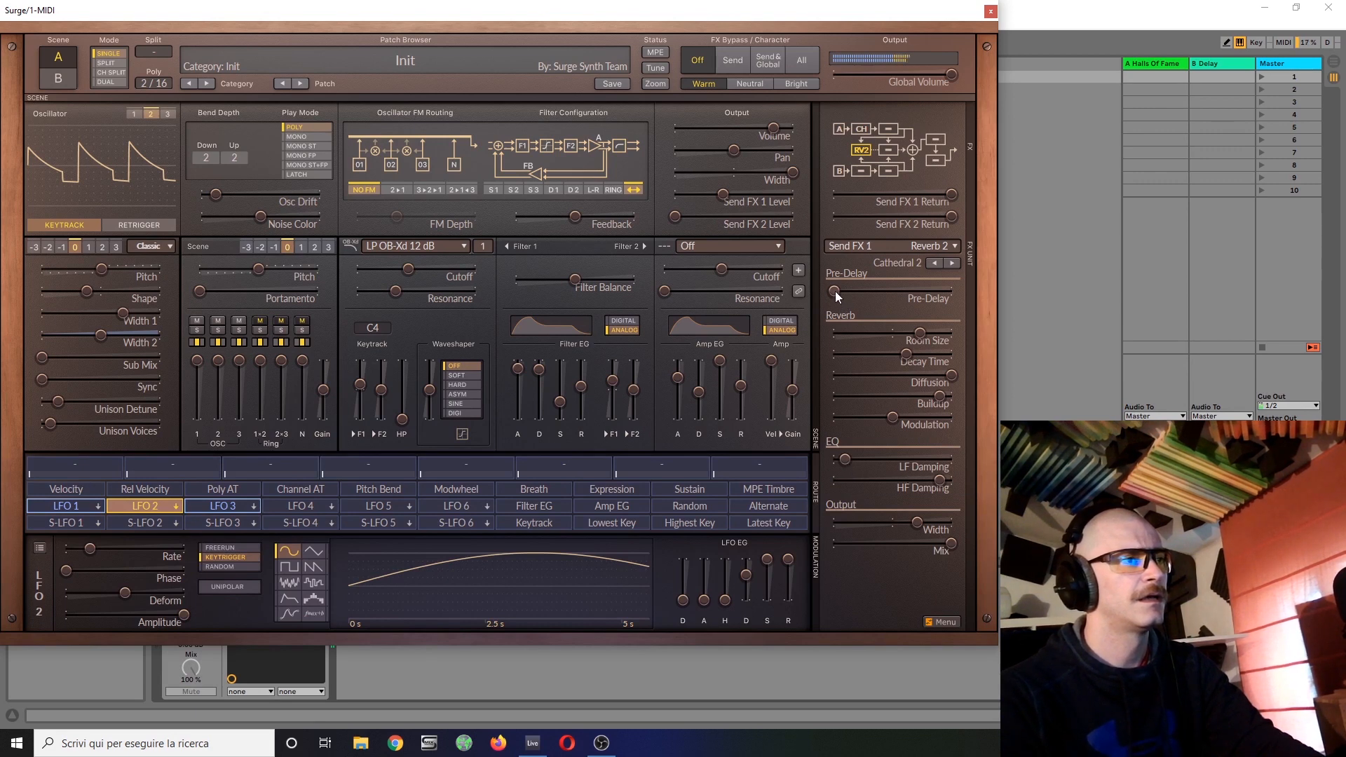
pyautogui.moveTo(834, 291); pyautogui.dragTo(864, 290)
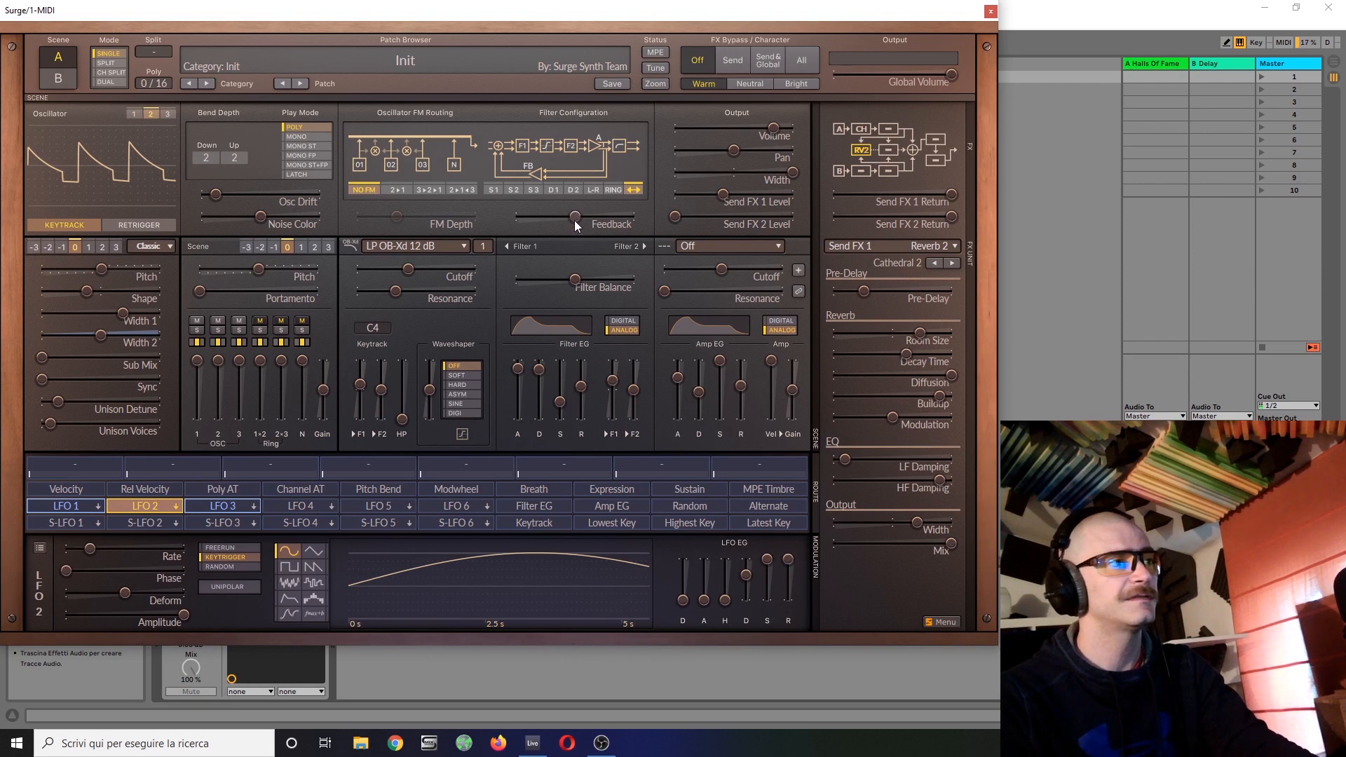
# Try the Tape effect in A Insert FX 2 with the Buried Message preset and a slightly lower Drive.
pyautogui.click(888, 129)
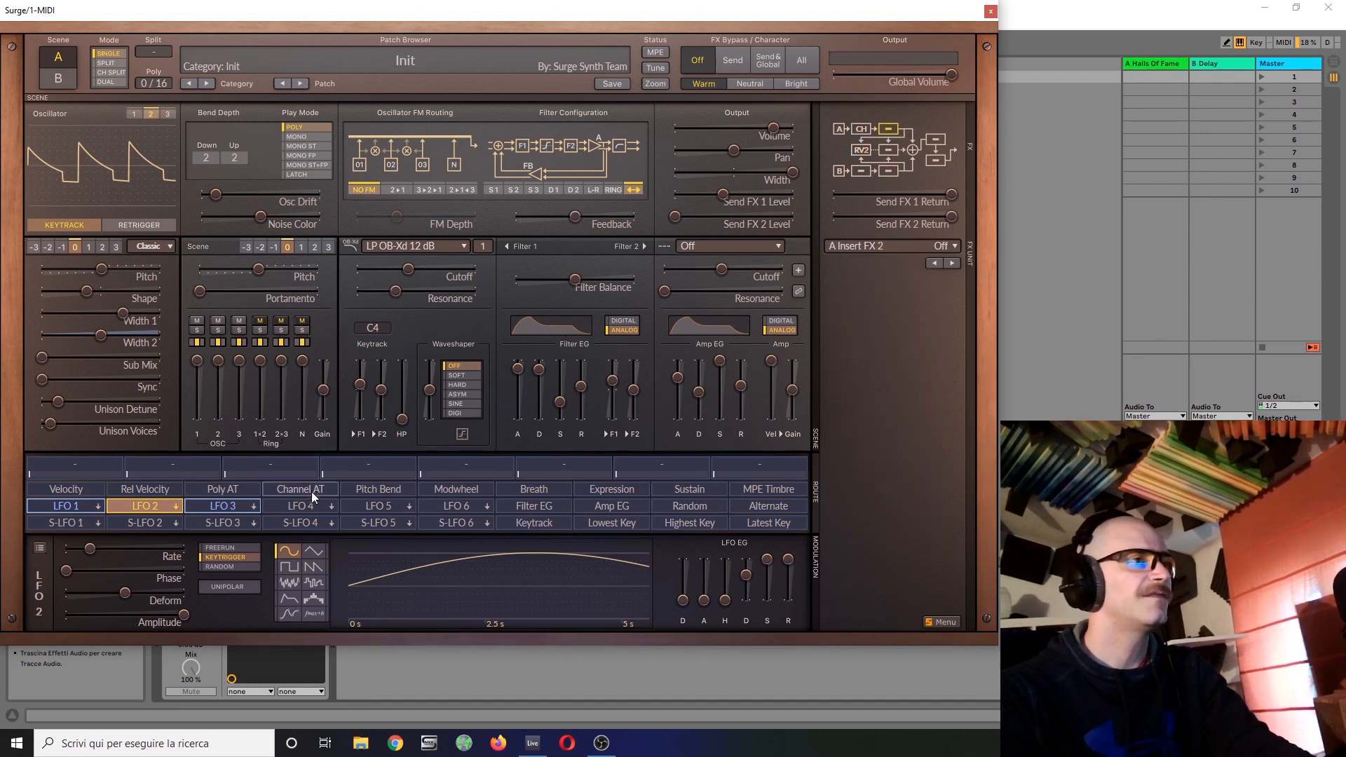
pyautogui.click(898, 245)
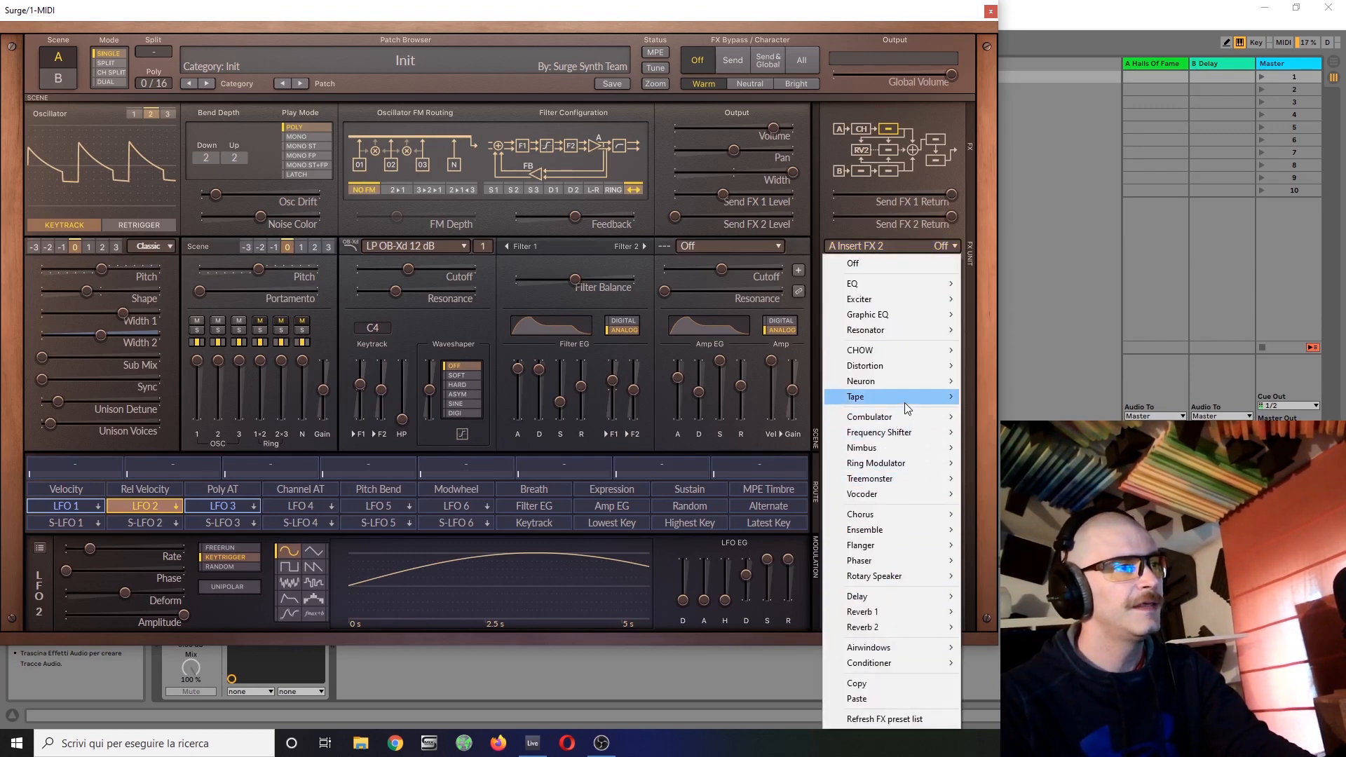
pyautogui.moveTo(914, 400)
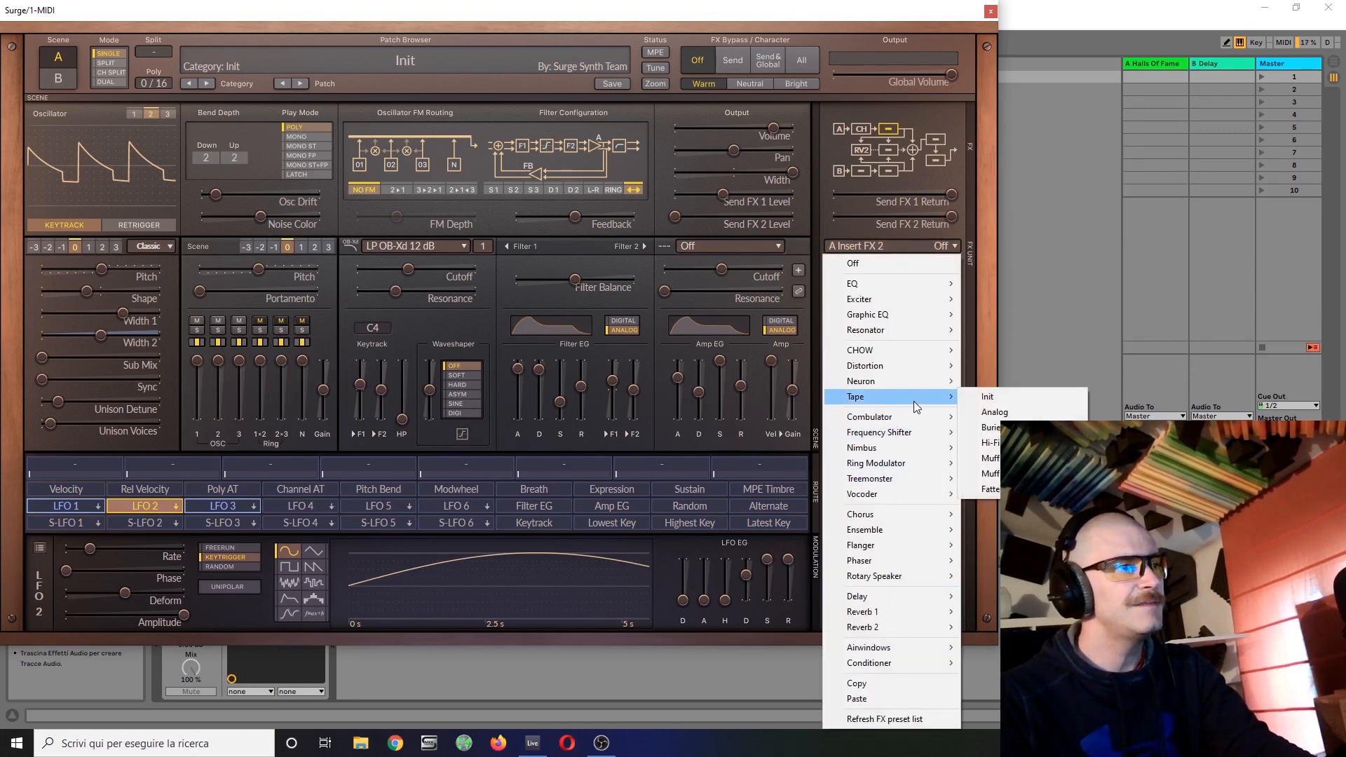
pyautogui.click(993, 399)
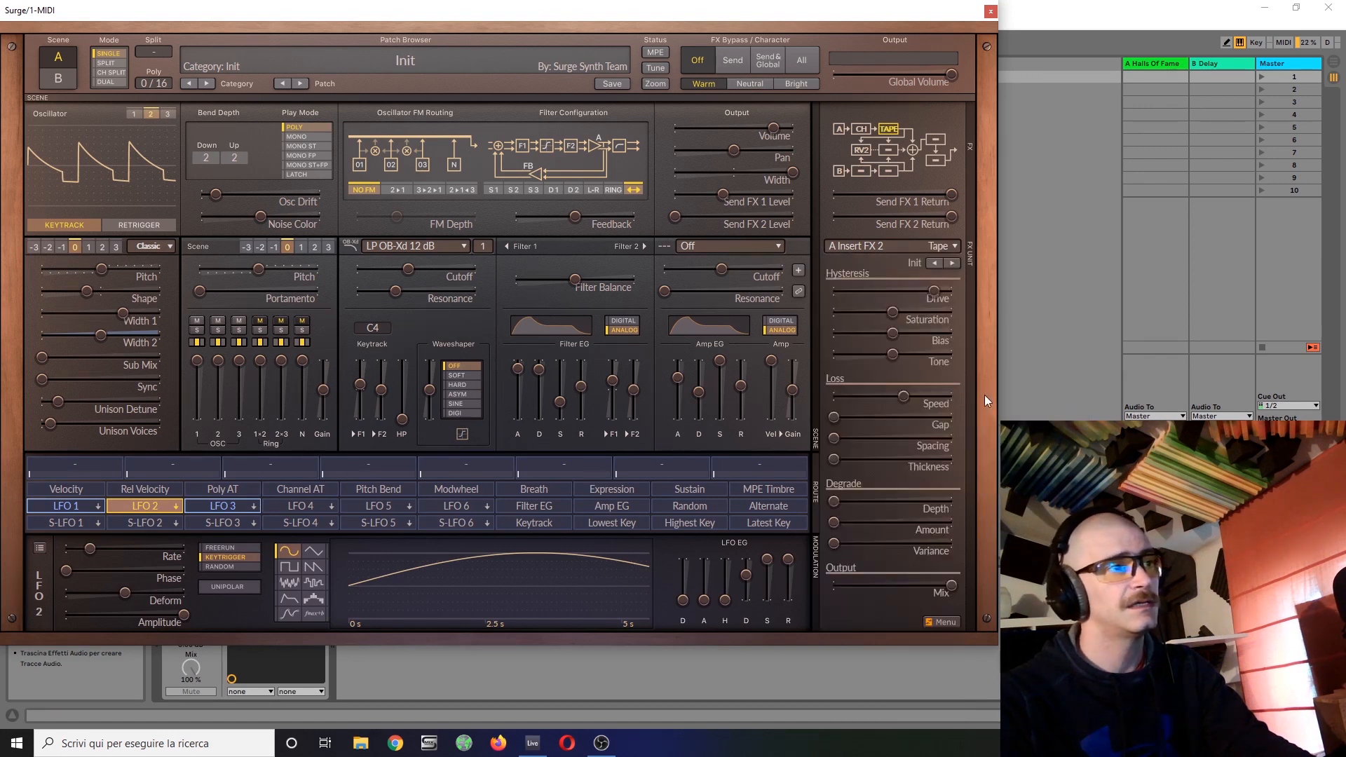
pyautogui.click(952, 263)
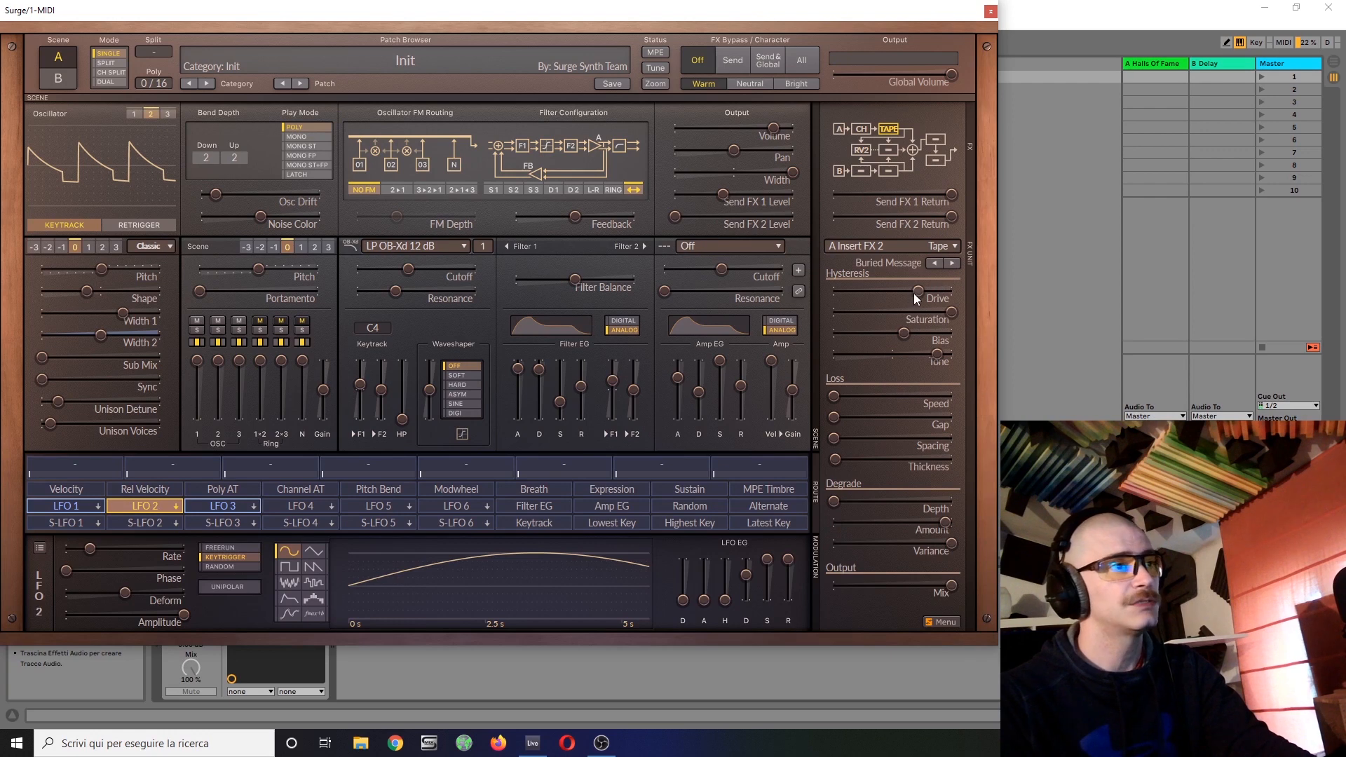
pyautogui.moveTo(915, 293); pyautogui.dragTo(908, 293)
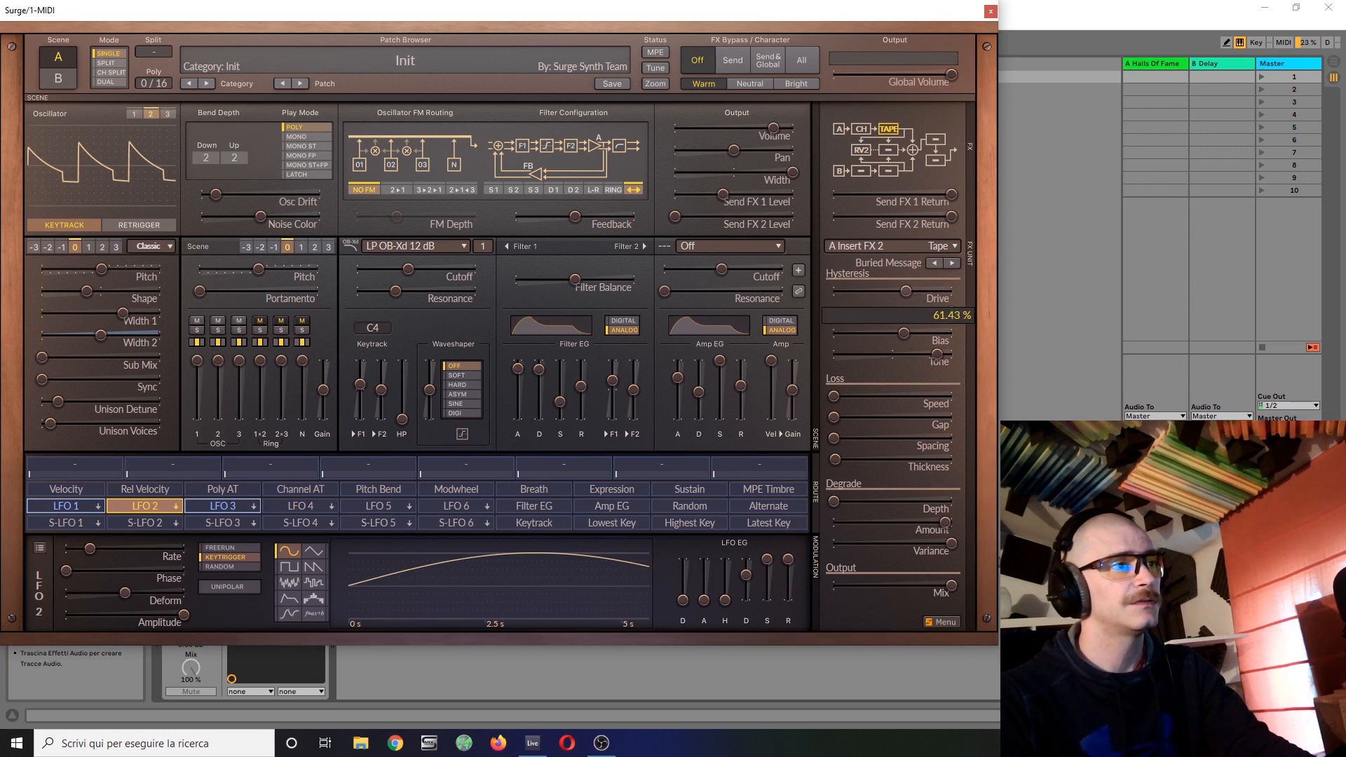
# Load the Tape preset Analog into A Insert FX 2.
pyautogui.click(928, 247)
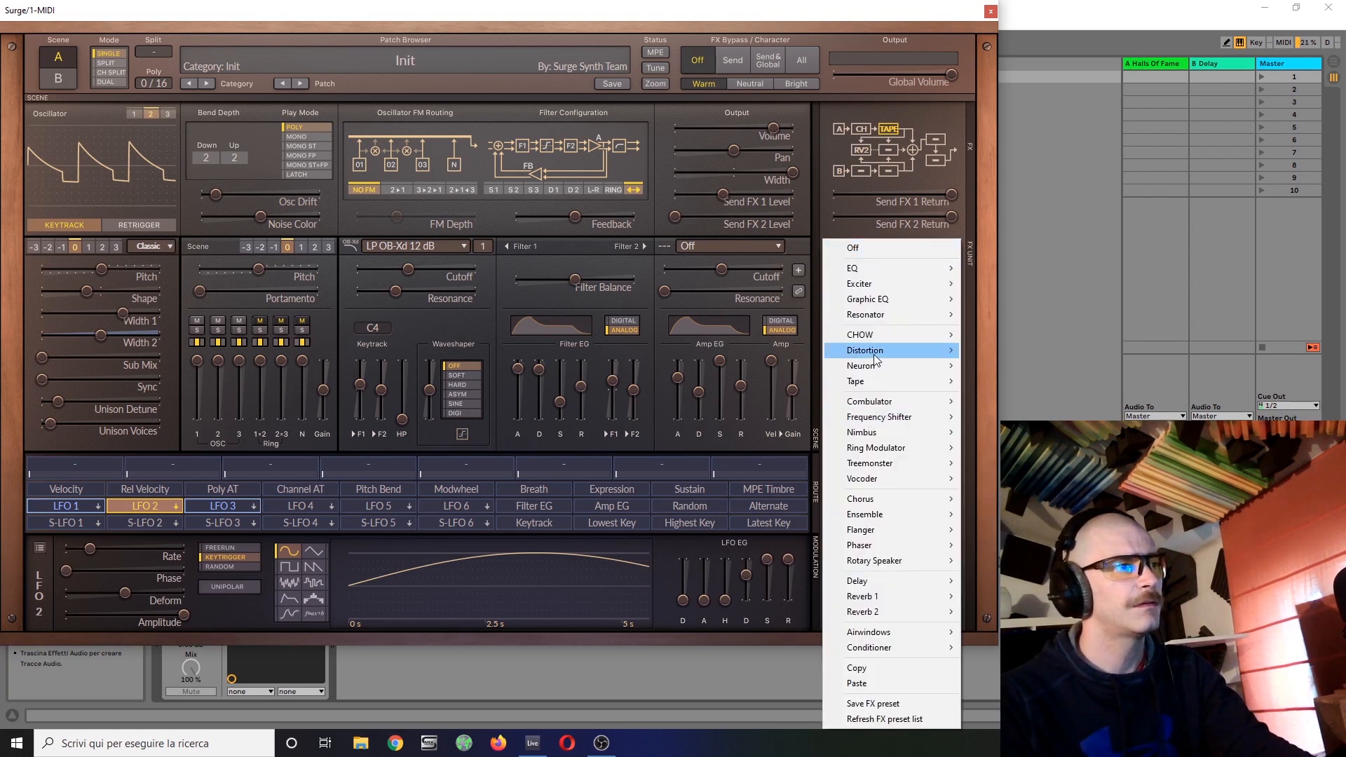
pyautogui.moveTo(891, 388)
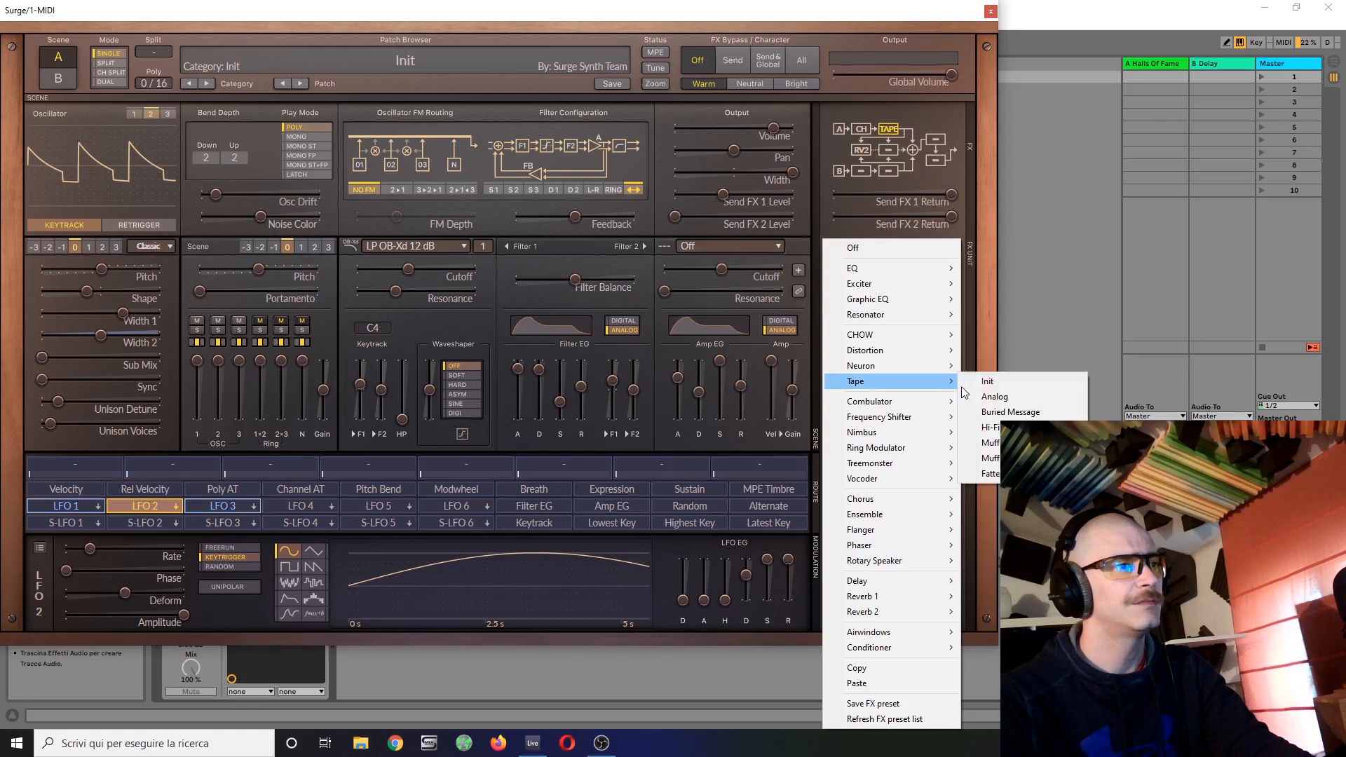
pyautogui.click(1004, 394)
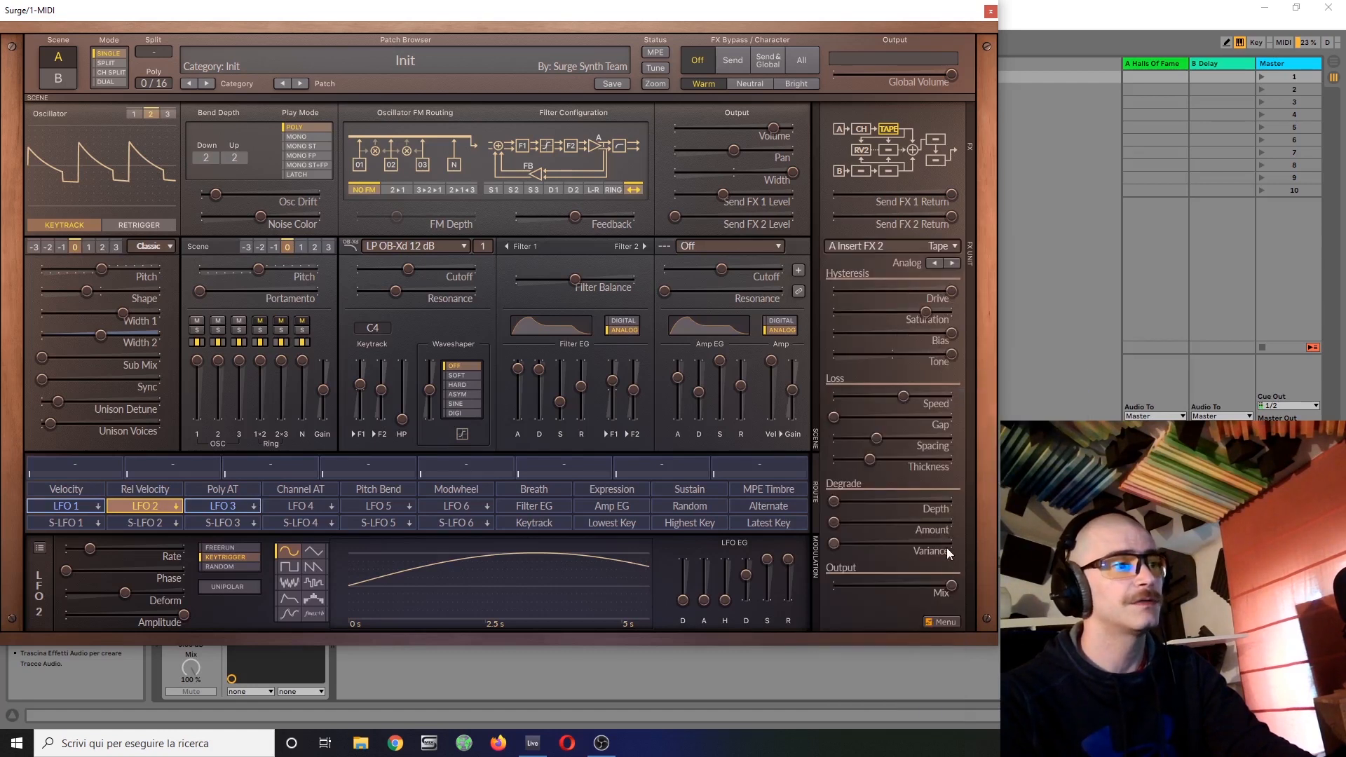
# Lower the Tape effect's Mix to about 40%, reduce its Drive and Speed, and raise its Gap, Spacing and Thickness.
pyautogui.moveTo(947, 591); pyautogui.dragTo(879, 591)
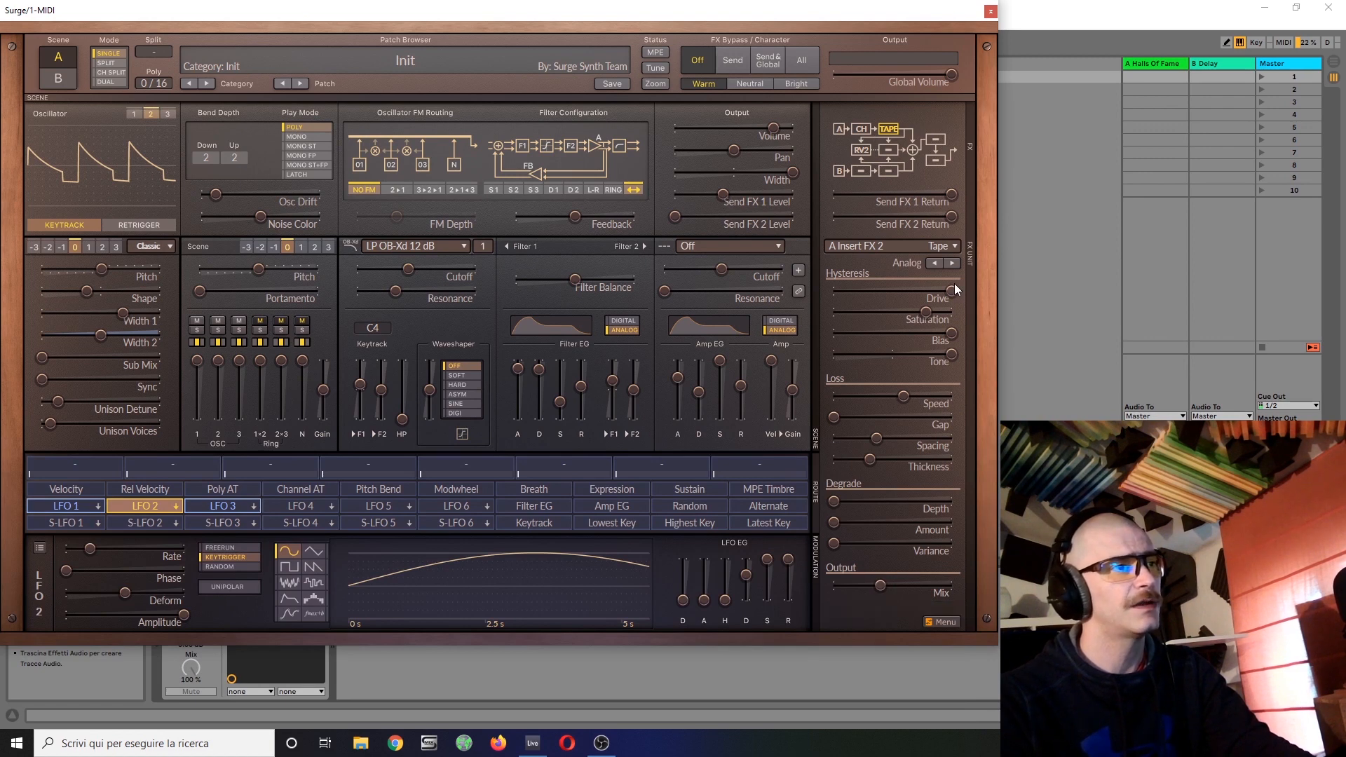
pyautogui.moveTo(951, 290); pyautogui.dragTo(923, 290)
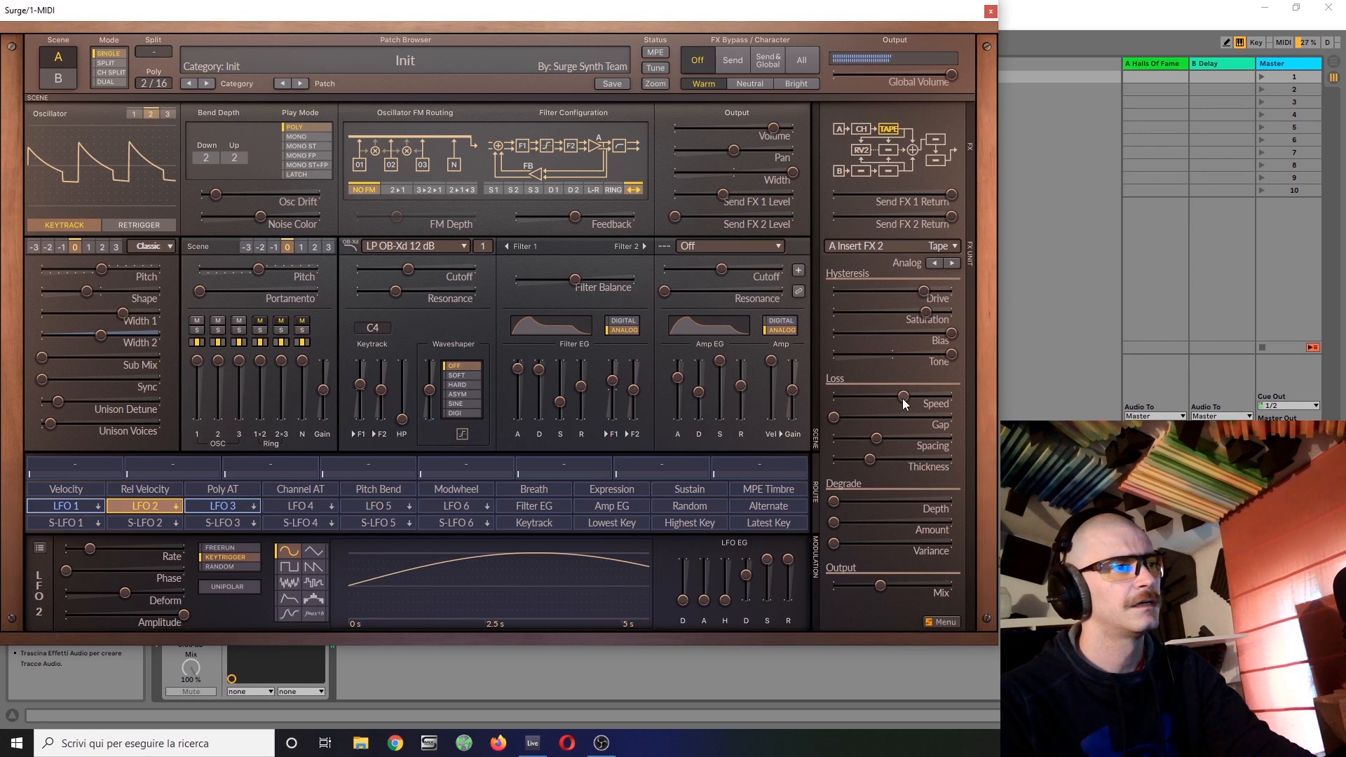
pyautogui.moveTo(903, 399); pyautogui.dragTo(866, 417)
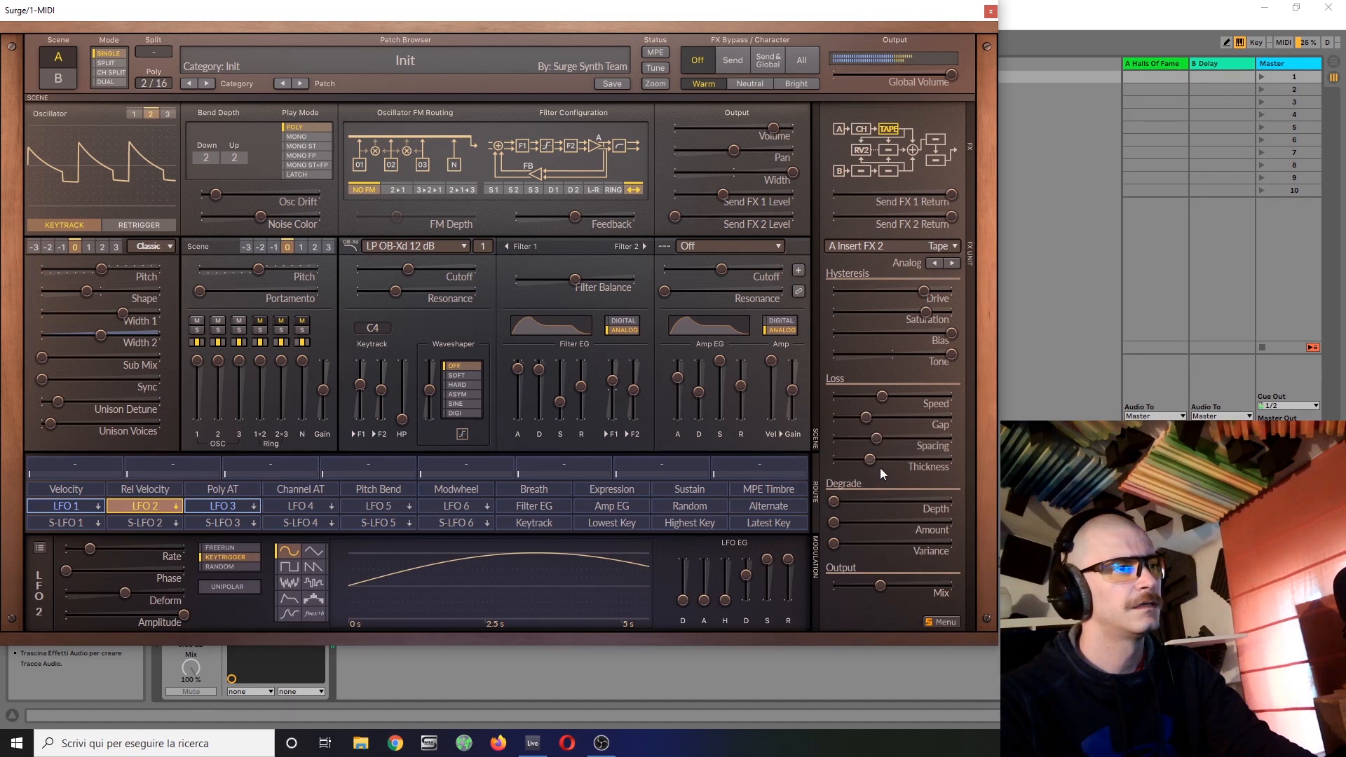
pyautogui.moveTo(879, 467); pyautogui.dragTo(903, 438)
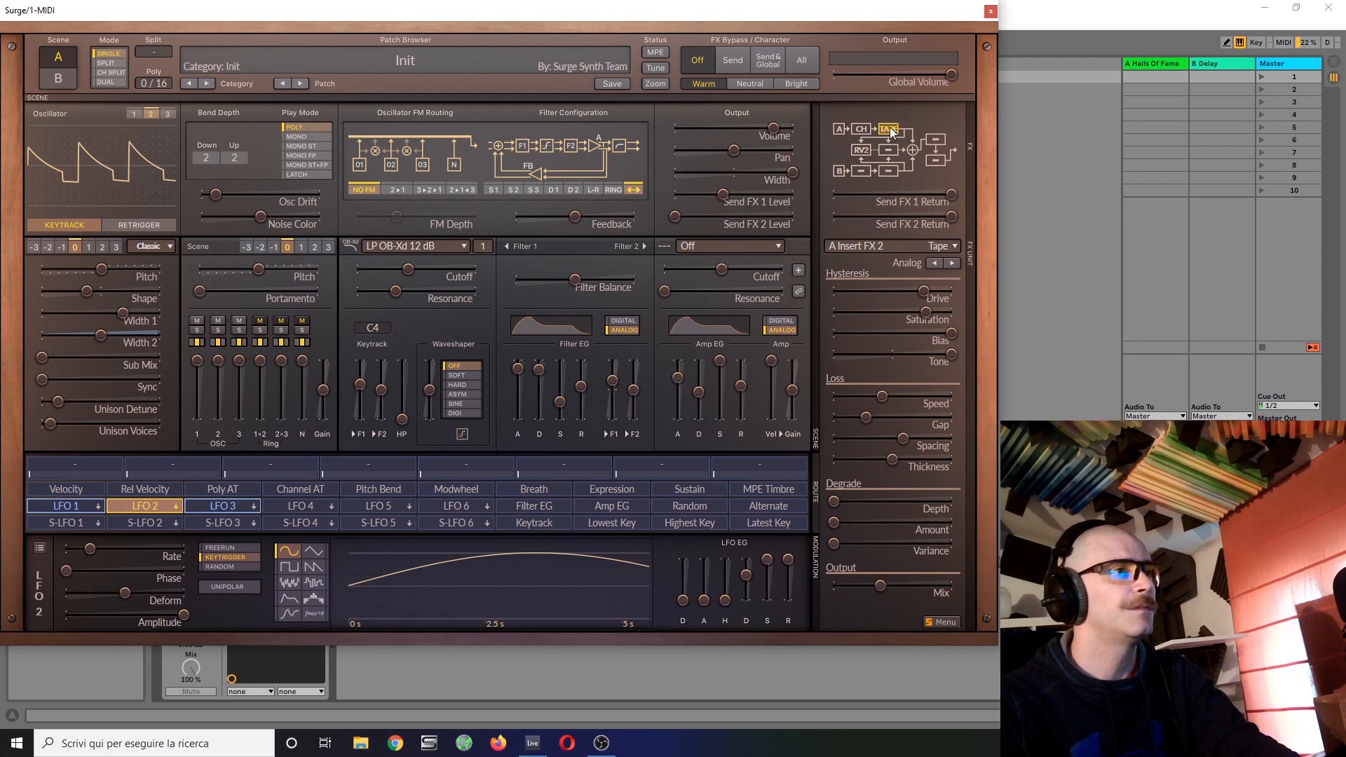
# Remove the Tape effect by setting A Insert FX 2 to Off.
pyautogui.click(907, 246)
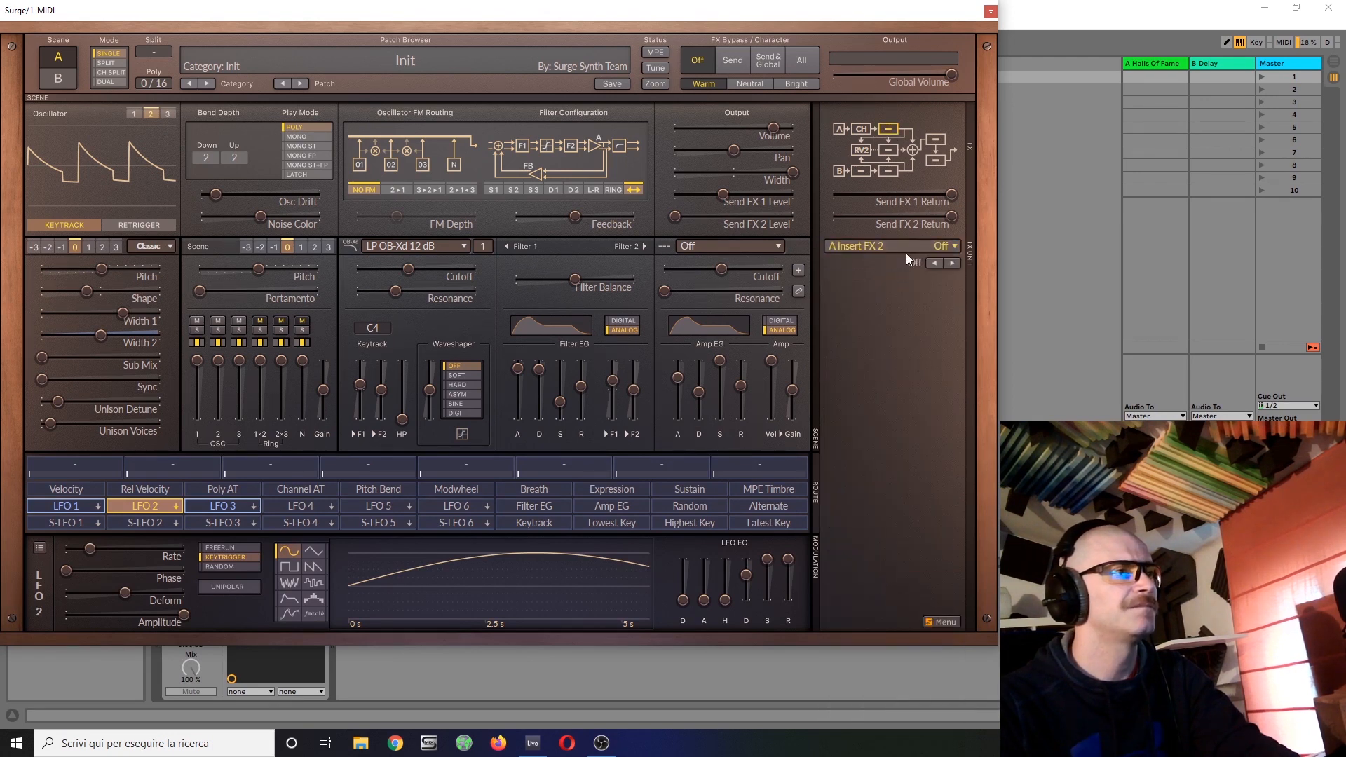
pyautogui.click(832, 242)
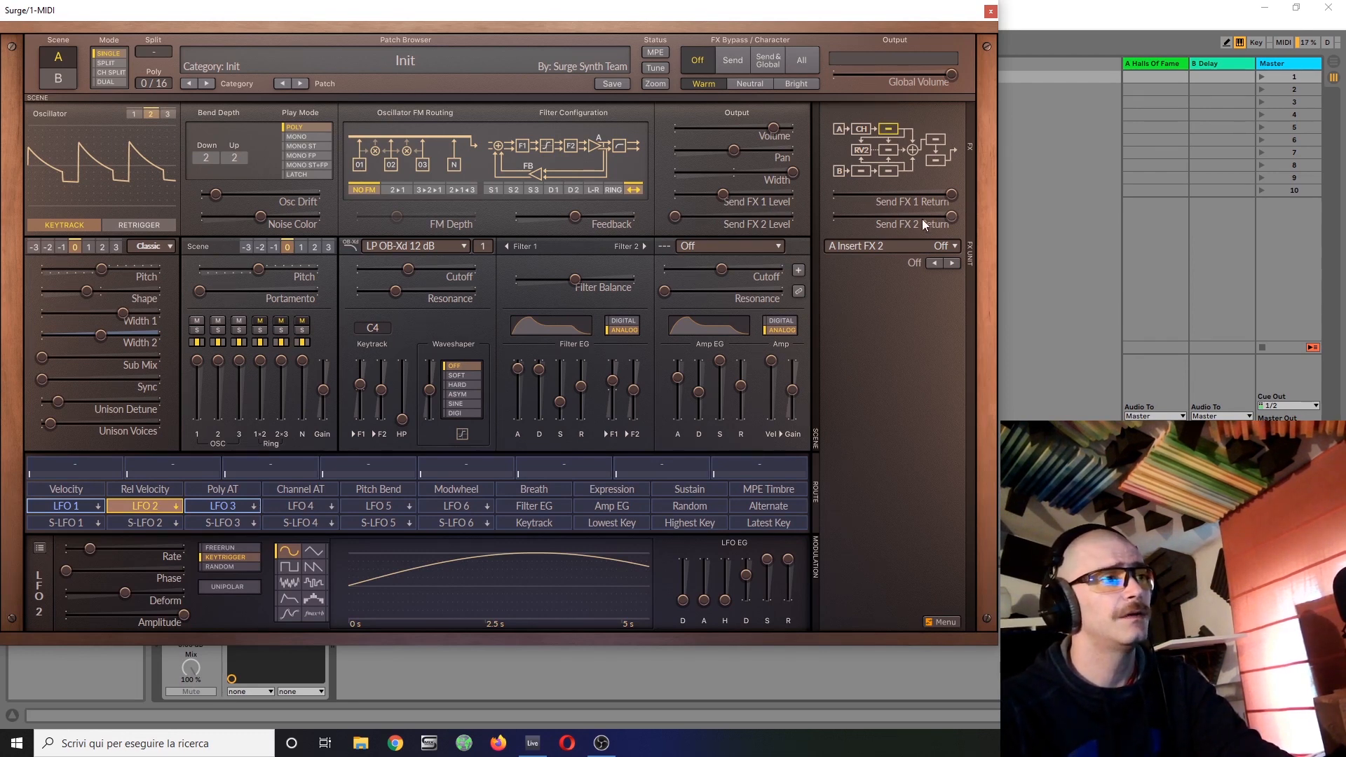
# Load the Phaser preset Max Stereo into A Insert FX 2.
pyautogui.click(944, 245)
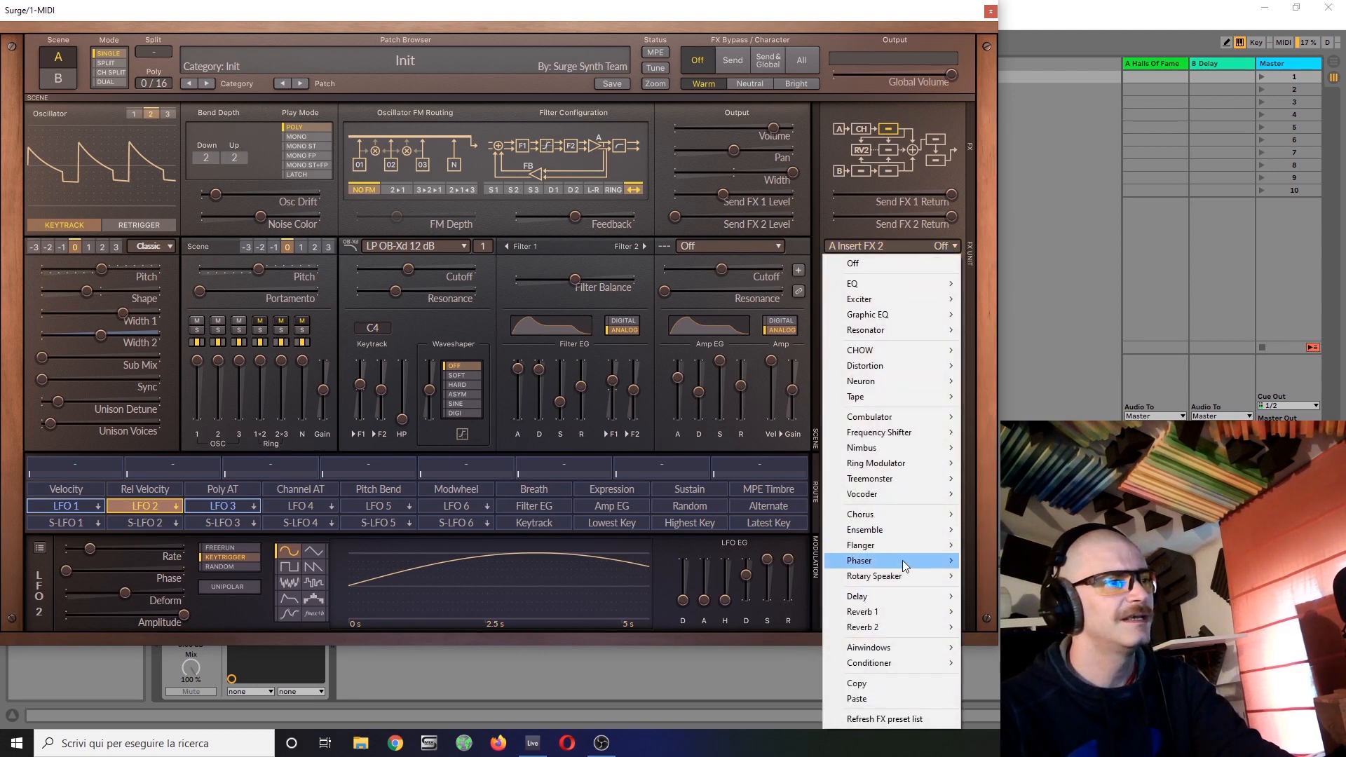
pyautogui.moveTo(902, 561)
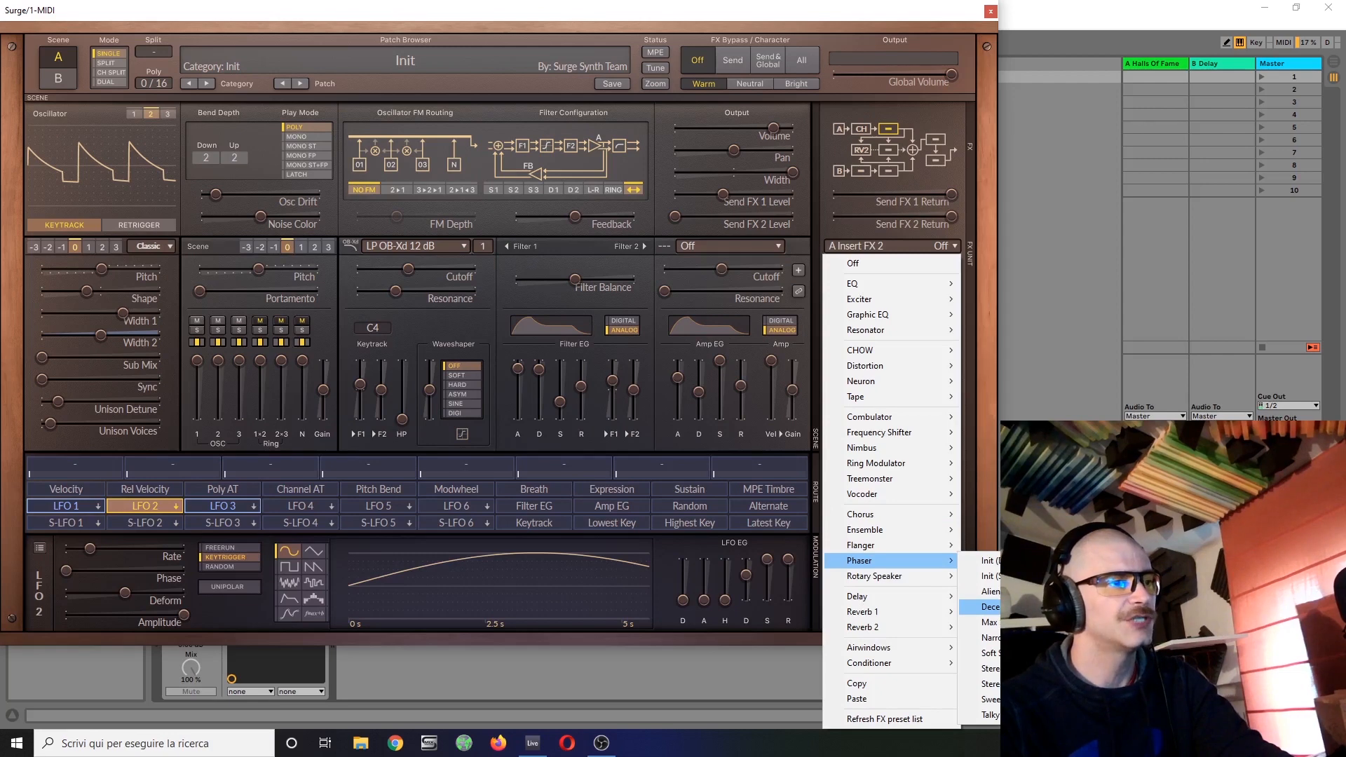
pyautogui.click(1013, 622)
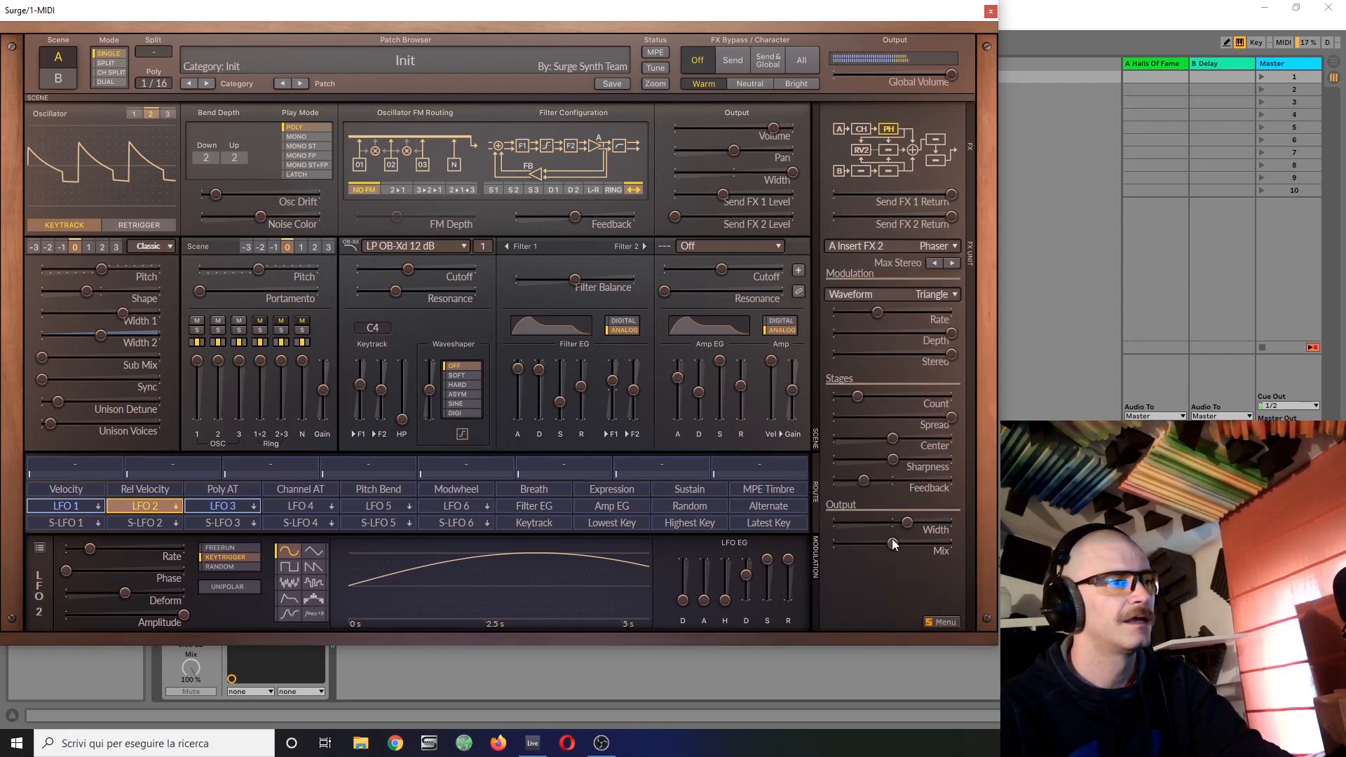
# Lower the Phaser's Mix and Center, raise its Width, stage Count and Feedback, and slightly reduce the scene's output Volume.
pyautogui.moveTo(892, 543); pyautogui.dragTo(932, 523)
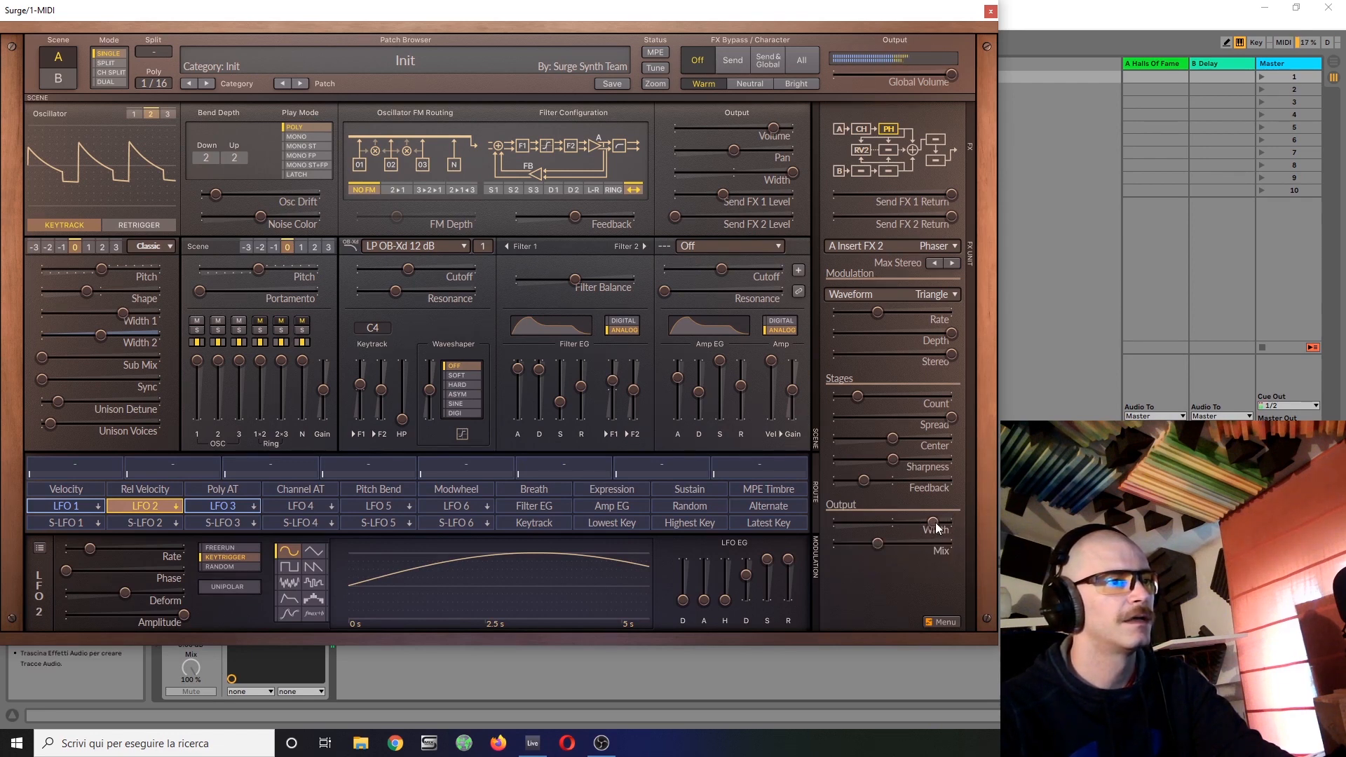
pyautogui.moveTo(779, 131); pyautogui.dragTo(764, 132)
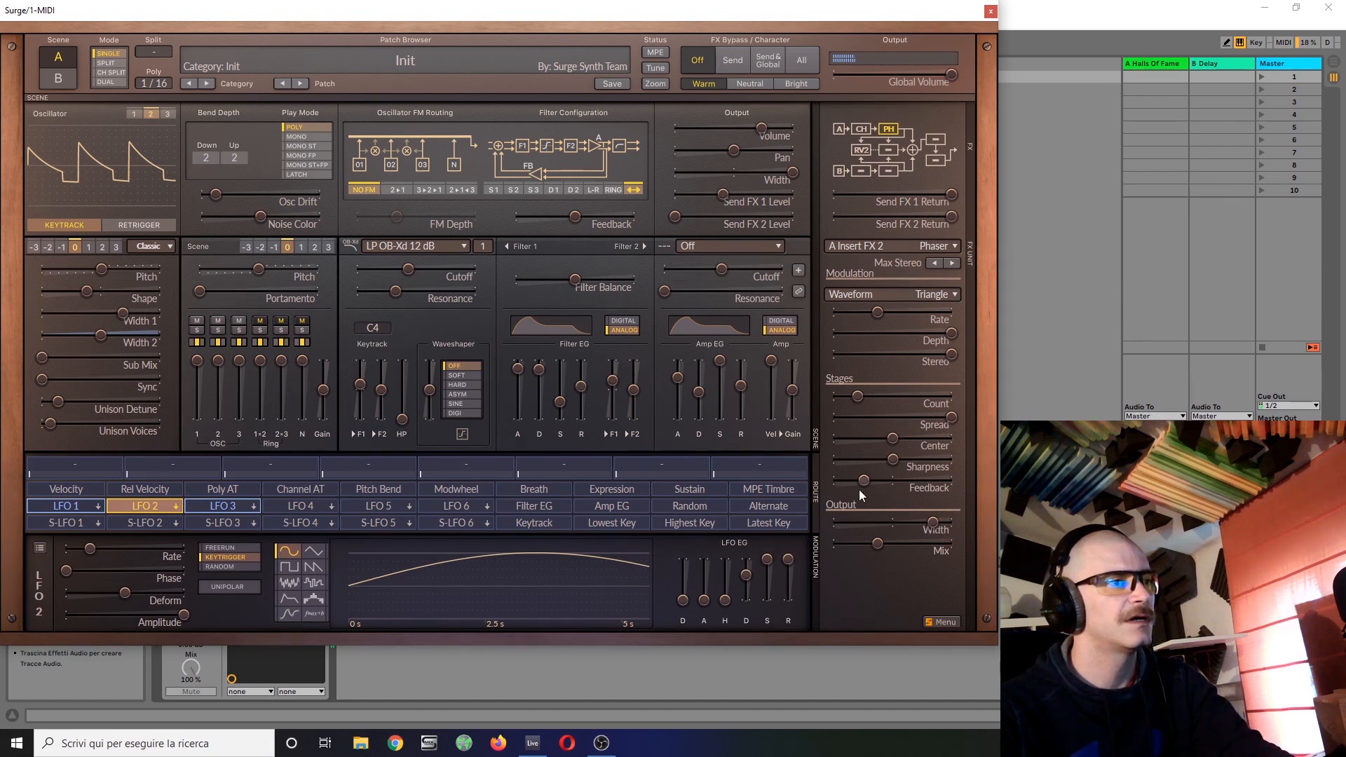
pyautogui.moveTo(864, 478); pyautogui.dragTo(860, 480)
pyautogui.moveTo(856, 398); pyautogui.dragTo(890, 400)
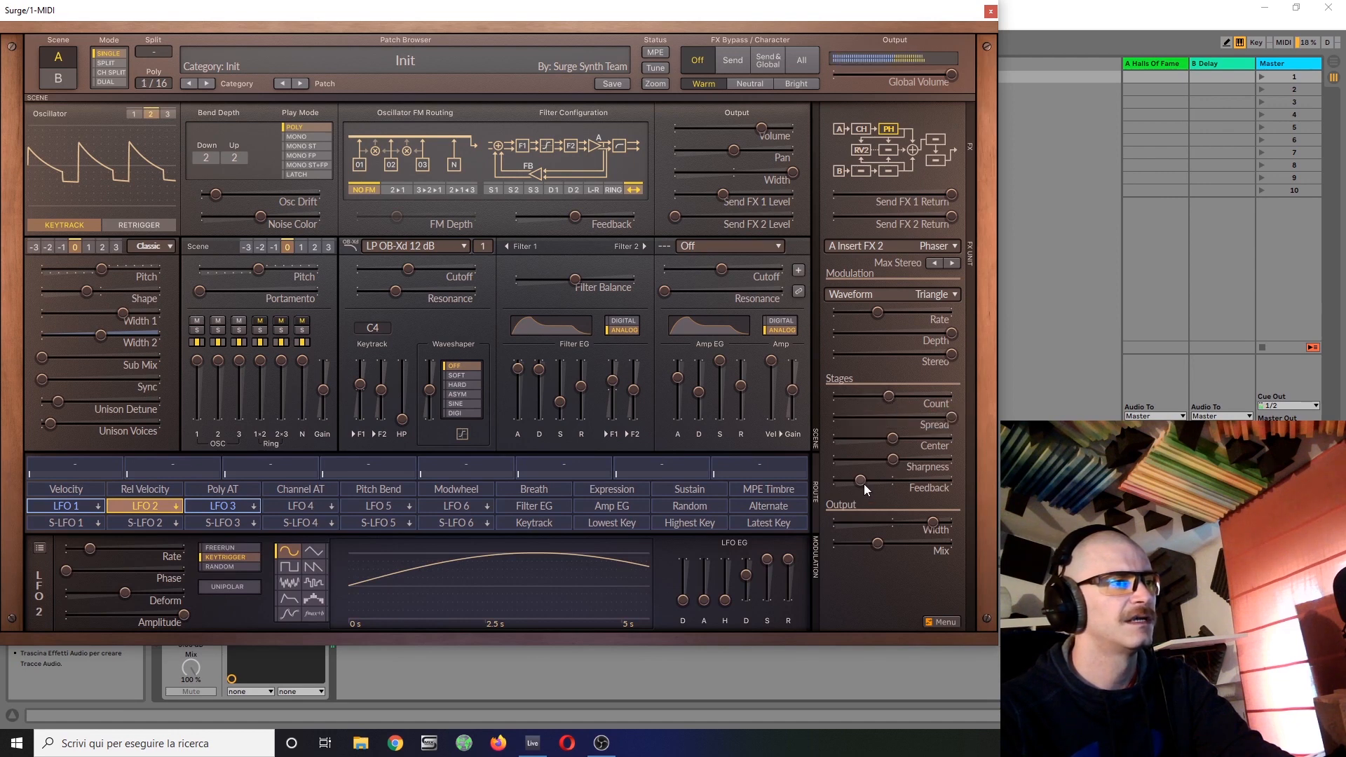
pyautogui.moveTo(864, 483); pyautogui.dragTo(860, 483)
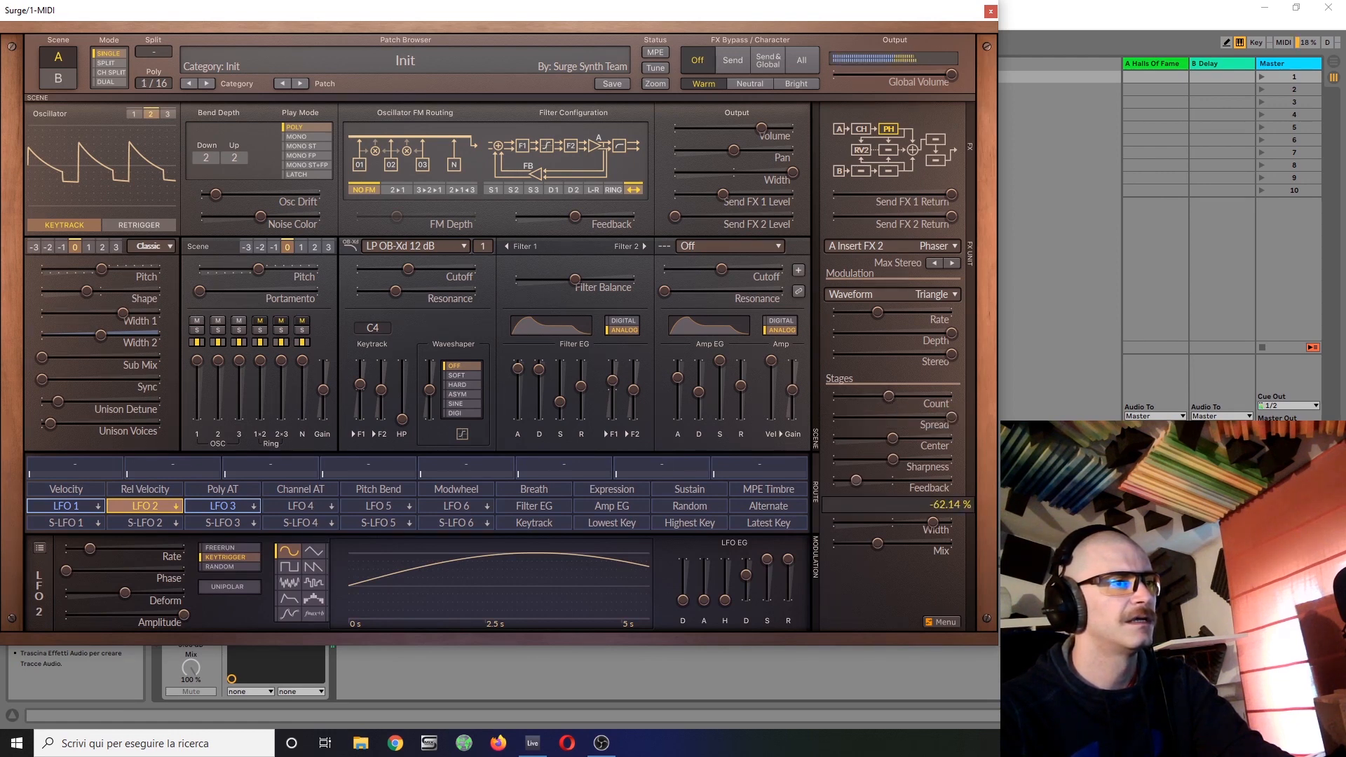
pyautogui.moveTo(855, 480); pyautogui.dragTo(881, 482)
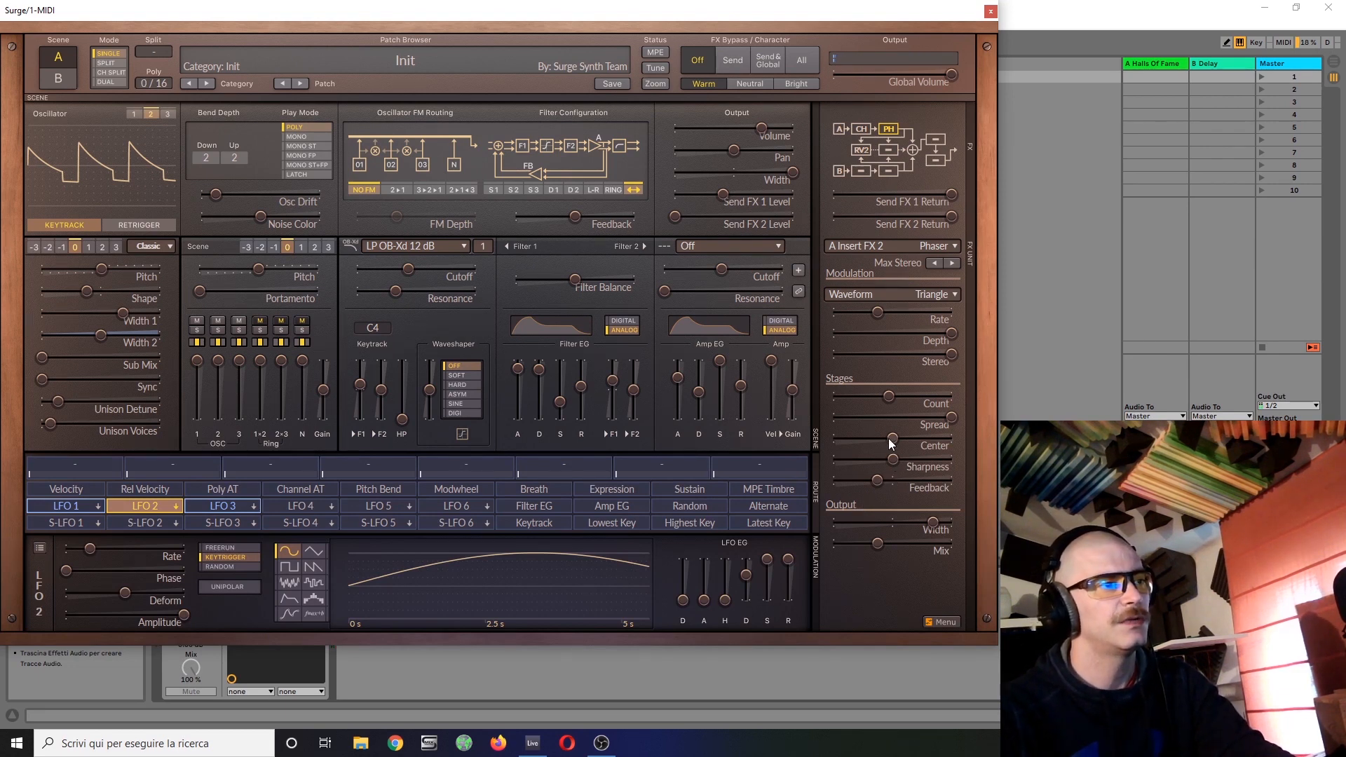
pyautogui.moveTo(889, 439); pyautogui.dragTo(873, 442)
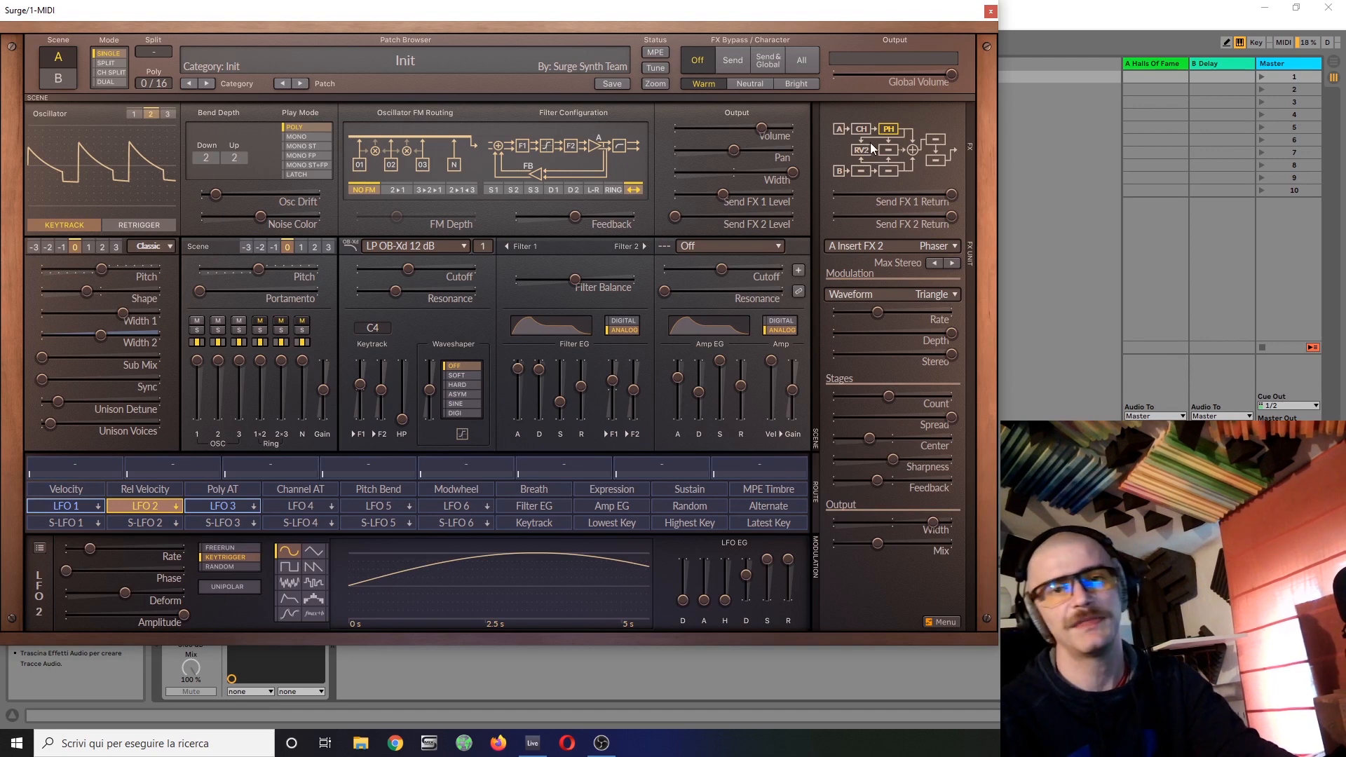
# Set Filter 2 to the Comb + effect type with maximum keytracking, a slightly lower Cutoff and Resonance around the middle.
pyautogui.click(756, 243)
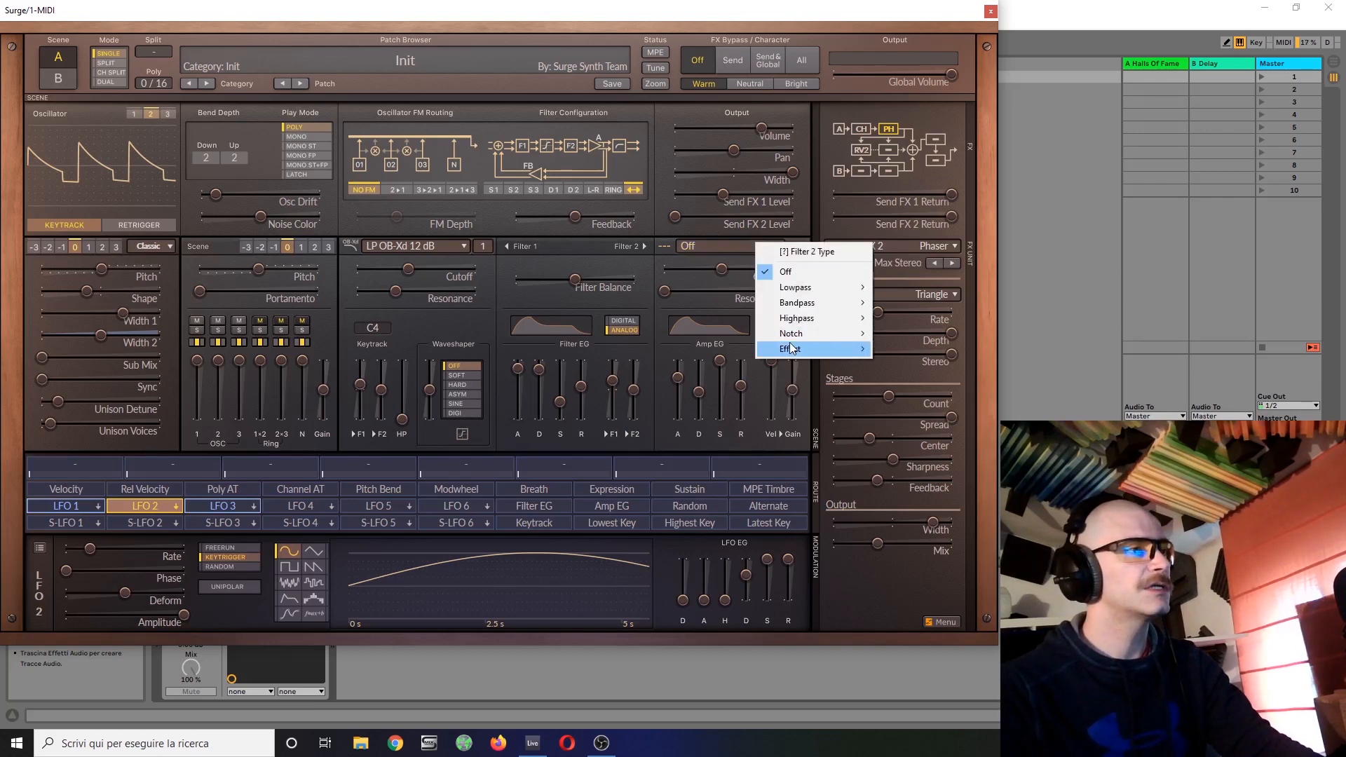
pyautogui.moveTo(792, 348)
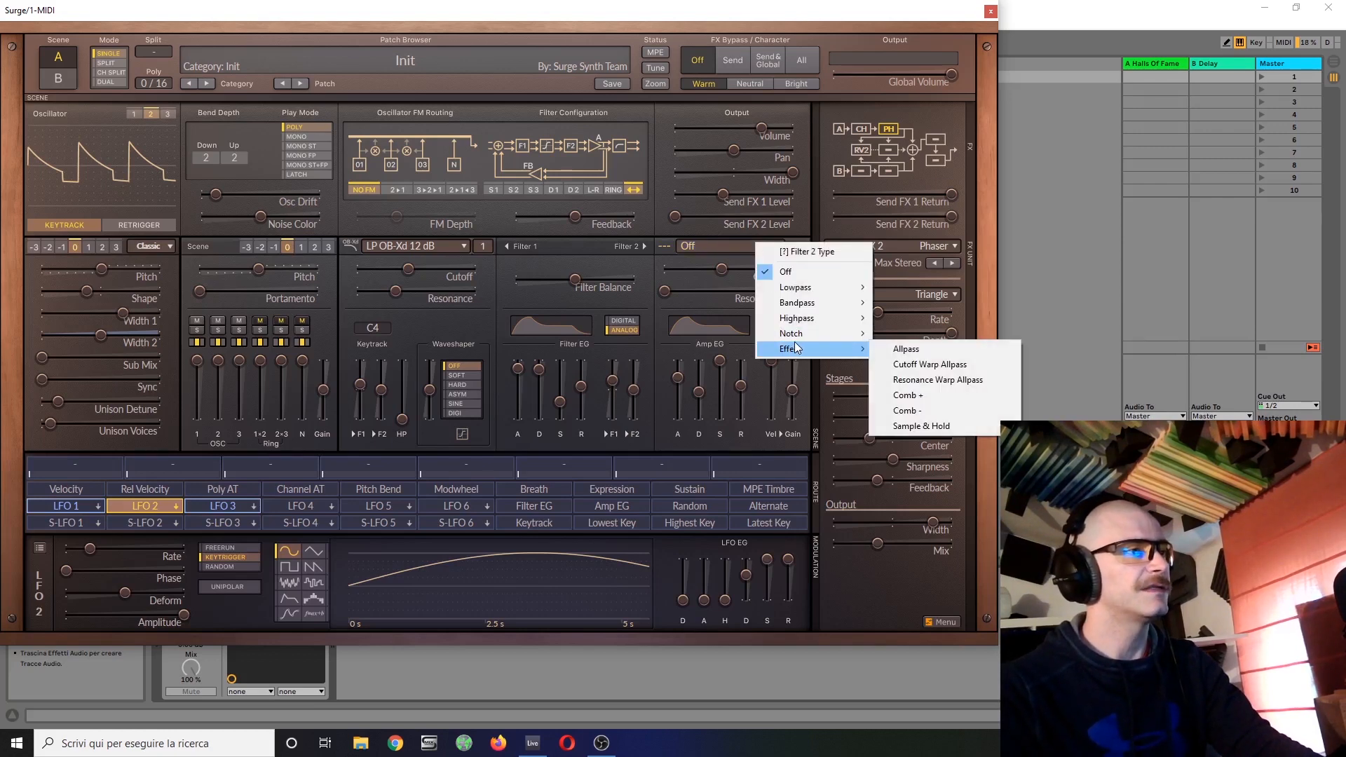
pyautogui.click(939, 397)
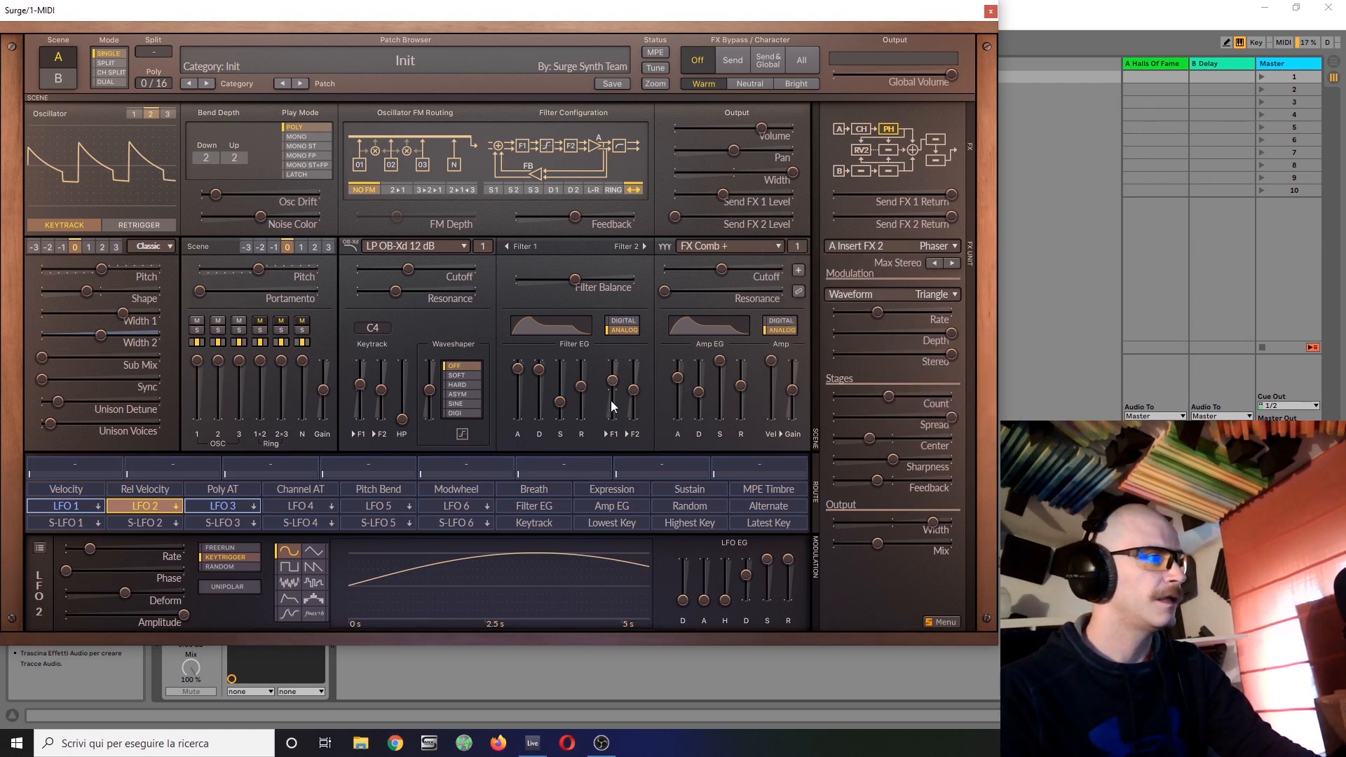
pyautogui.moveTo(384, 410); pyautogui.dragTo(382, 379)
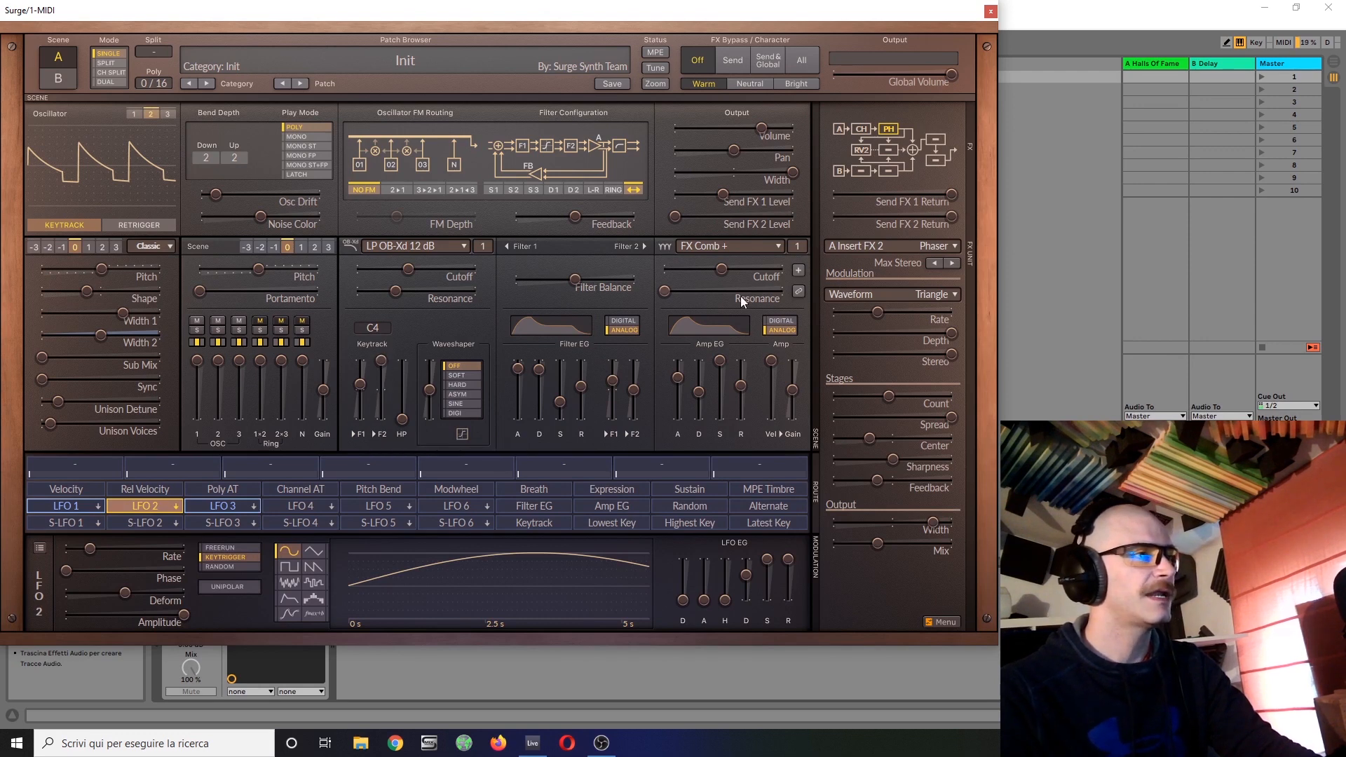
pyautogui.moveTo(720, 272)
pyautogui.mouseDown()
pyautogui.moveTo(664, 292)
pyautogui.moveTo(722, 293)
pyautogui.moveTo(708, 275)
pyautogui.moveTo(726, 290)
pyautogui.mouseUp()
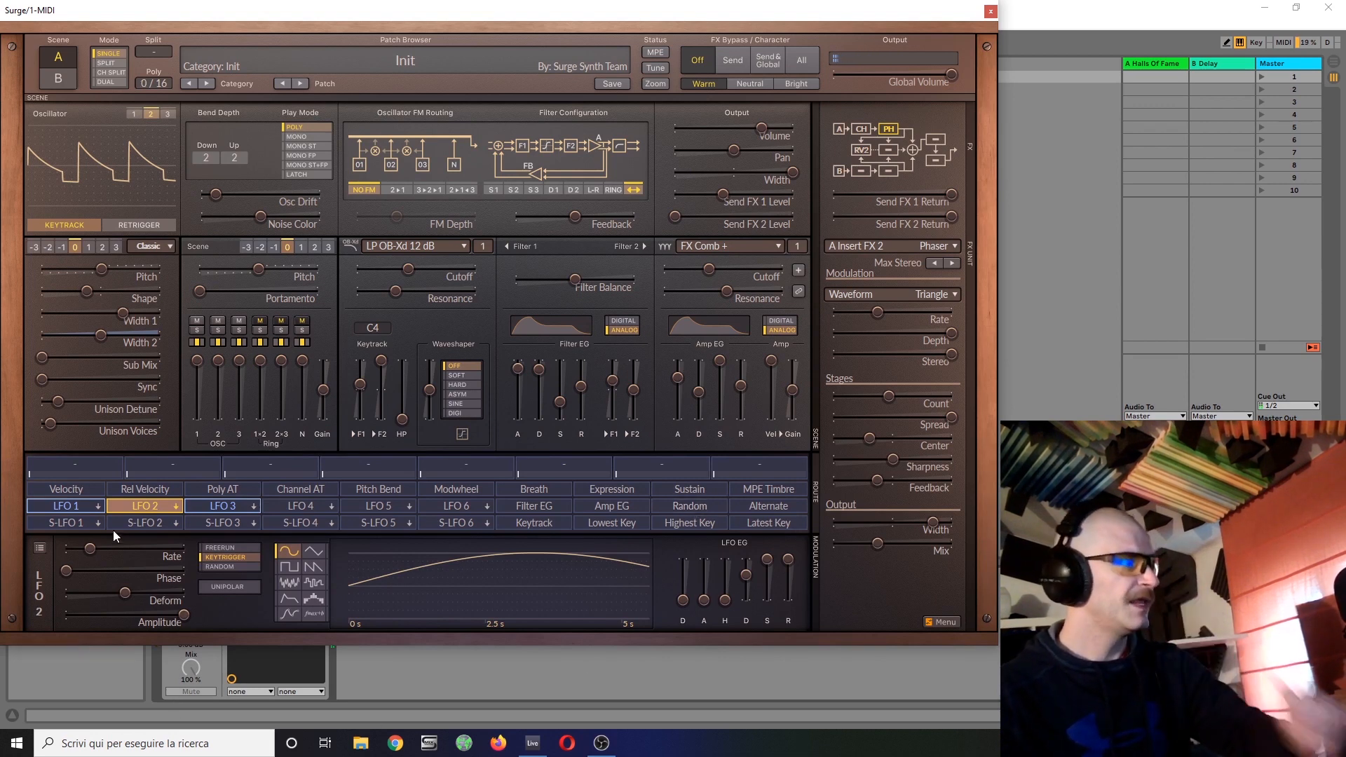
# Route LFO 3 and LFO 2 to Filter 2's Cutoff, each with a very small positive modulation depth.
pyautogui.click(204, 503)
pyautogui.click(204, 502)
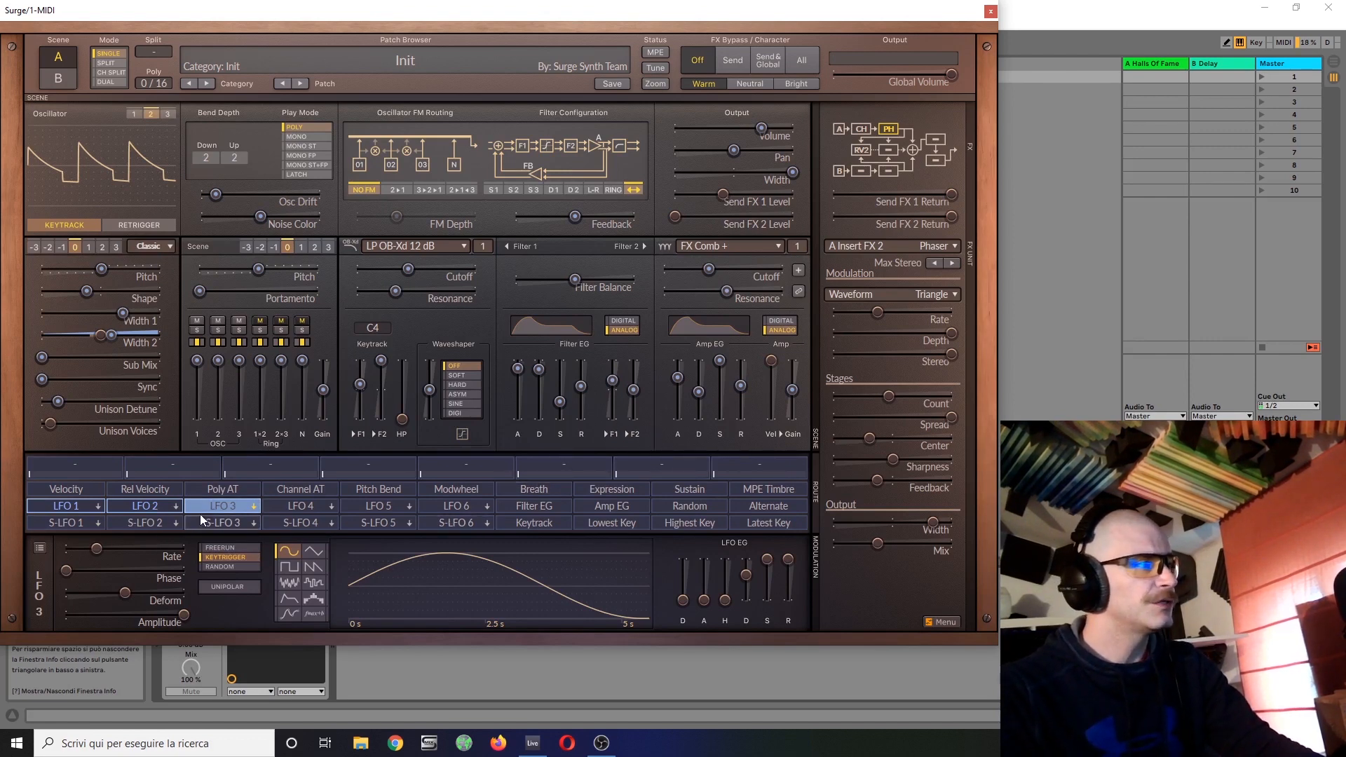
pyautogui.click(242, 505)
pyautogui.moveTo(711, 269); pyautogui.dragTo(778, 269)
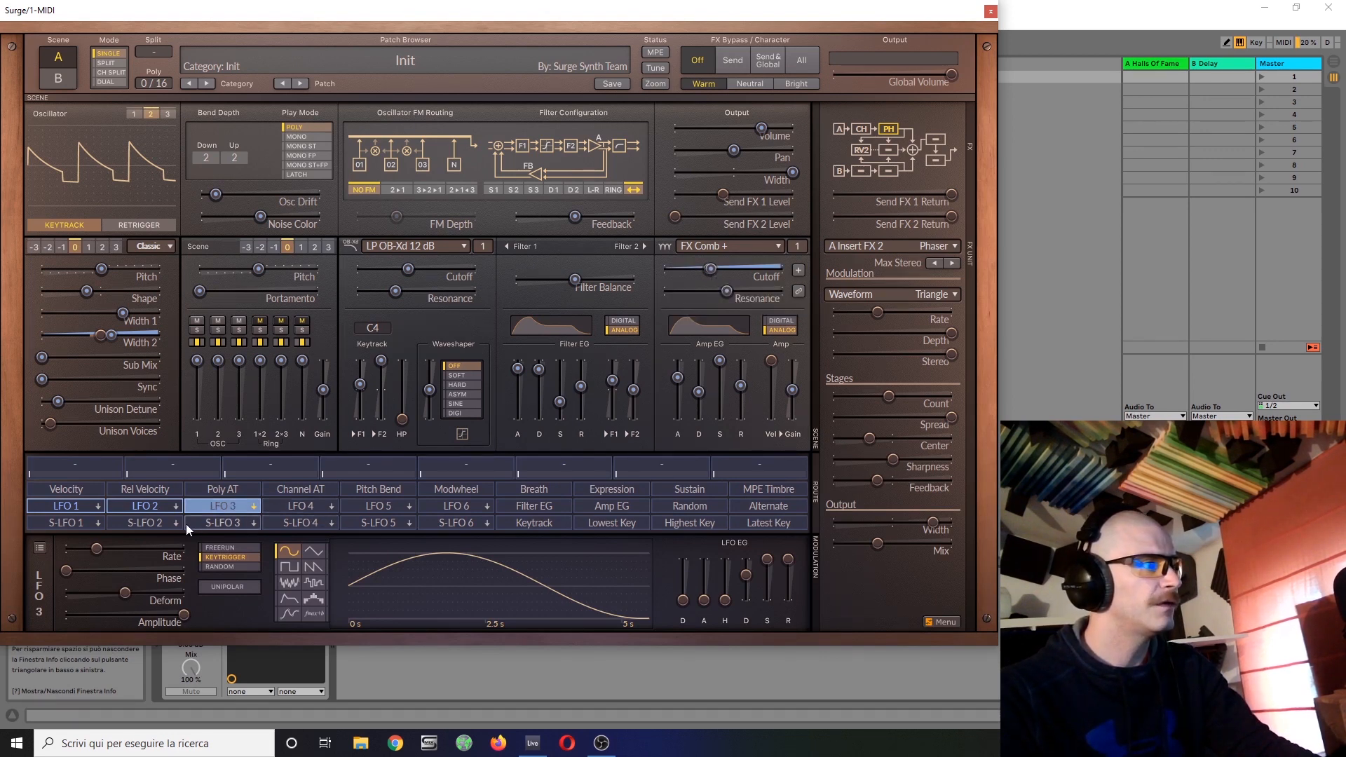
pyautogui.click(139, 505)
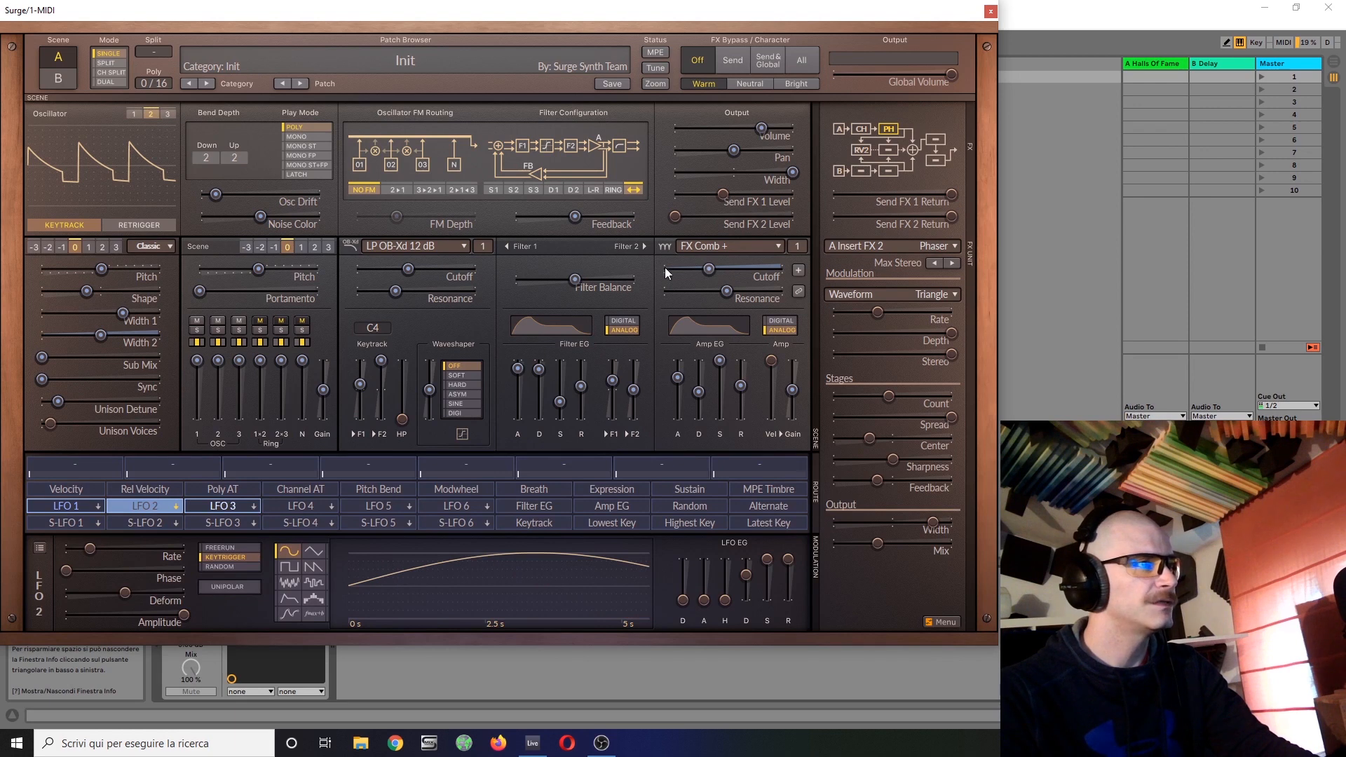
pyautogui.moveTo(709, 271); pyautogui.dragTo(778, 271)
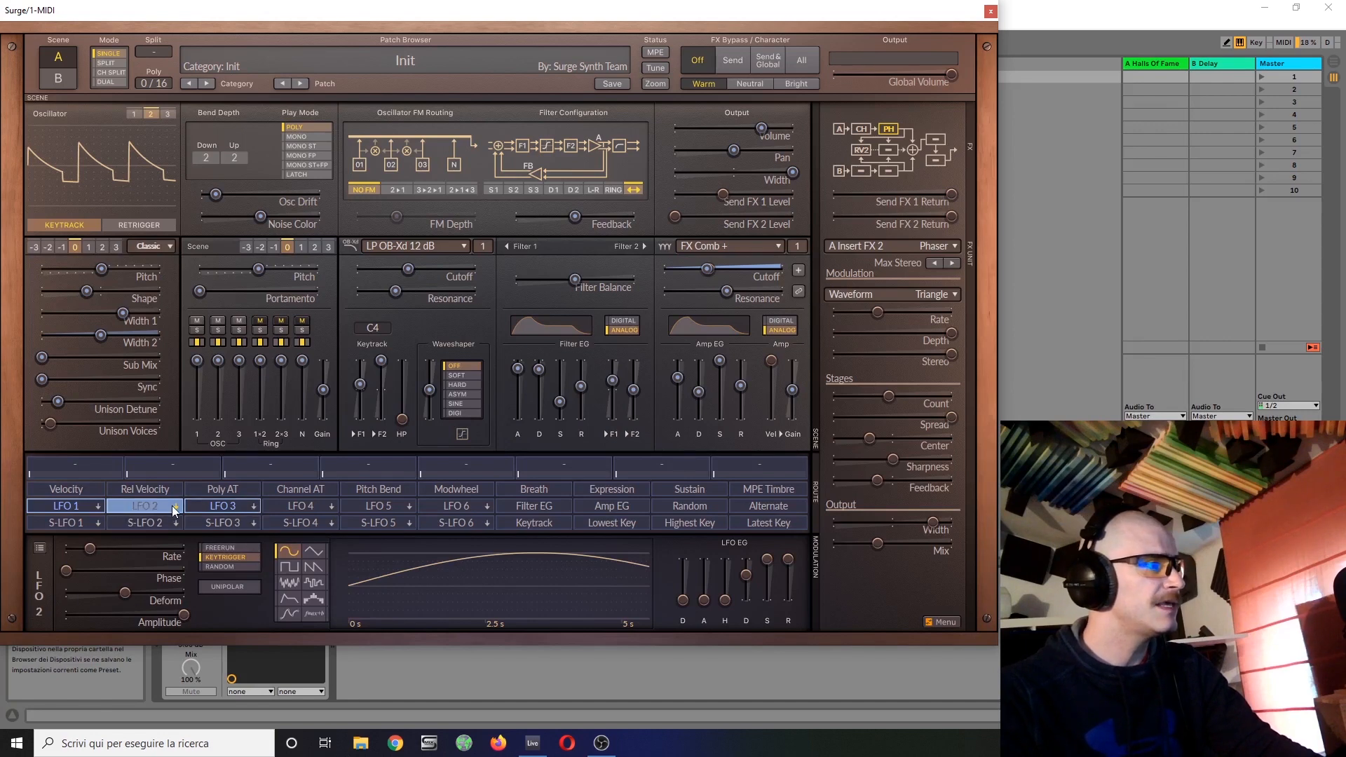
# Modulate LFO 3's Rate with Keytrack by a small positive amount, about 0.15 Hz.
pyautogui.click(195, 505)
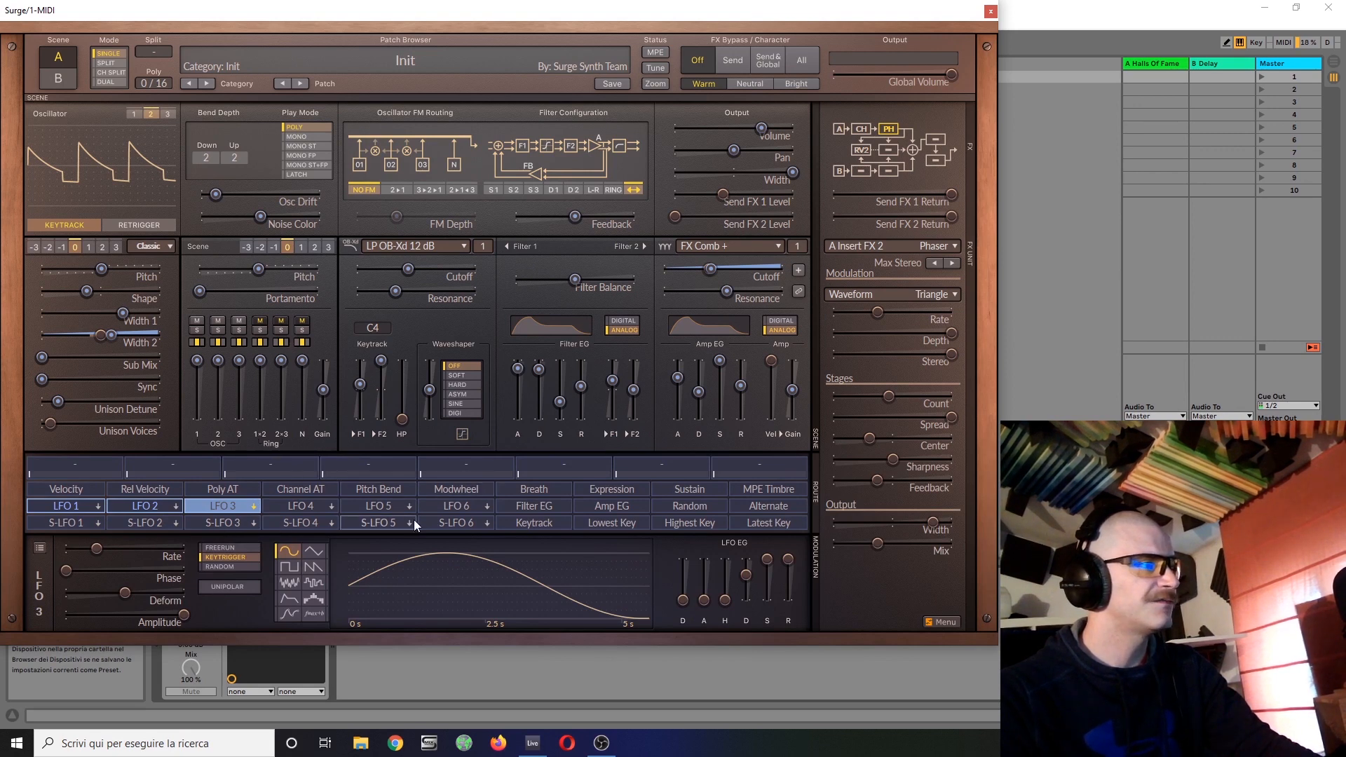
pyautogui.click(523, 522)
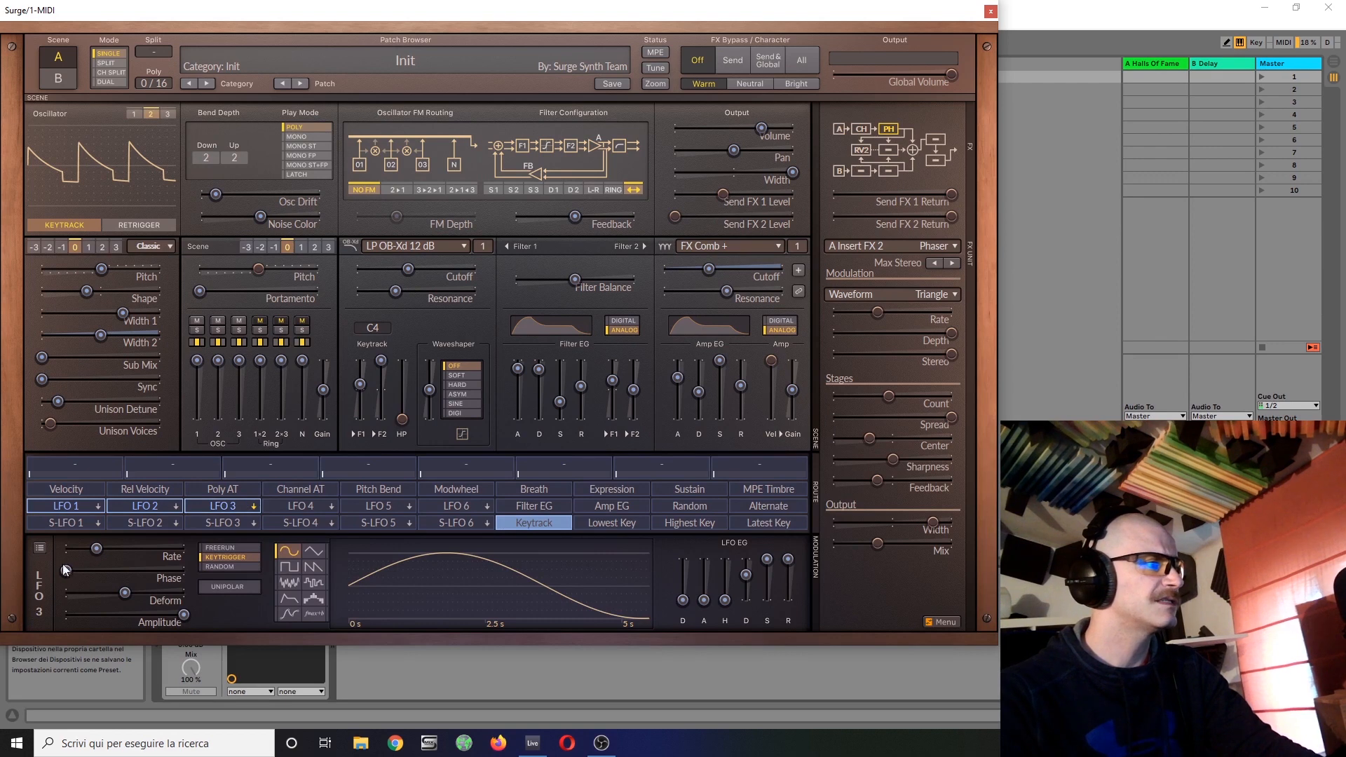
pyautogui.moveTo(100, 556); pyautogui.dragTo(109, 556)
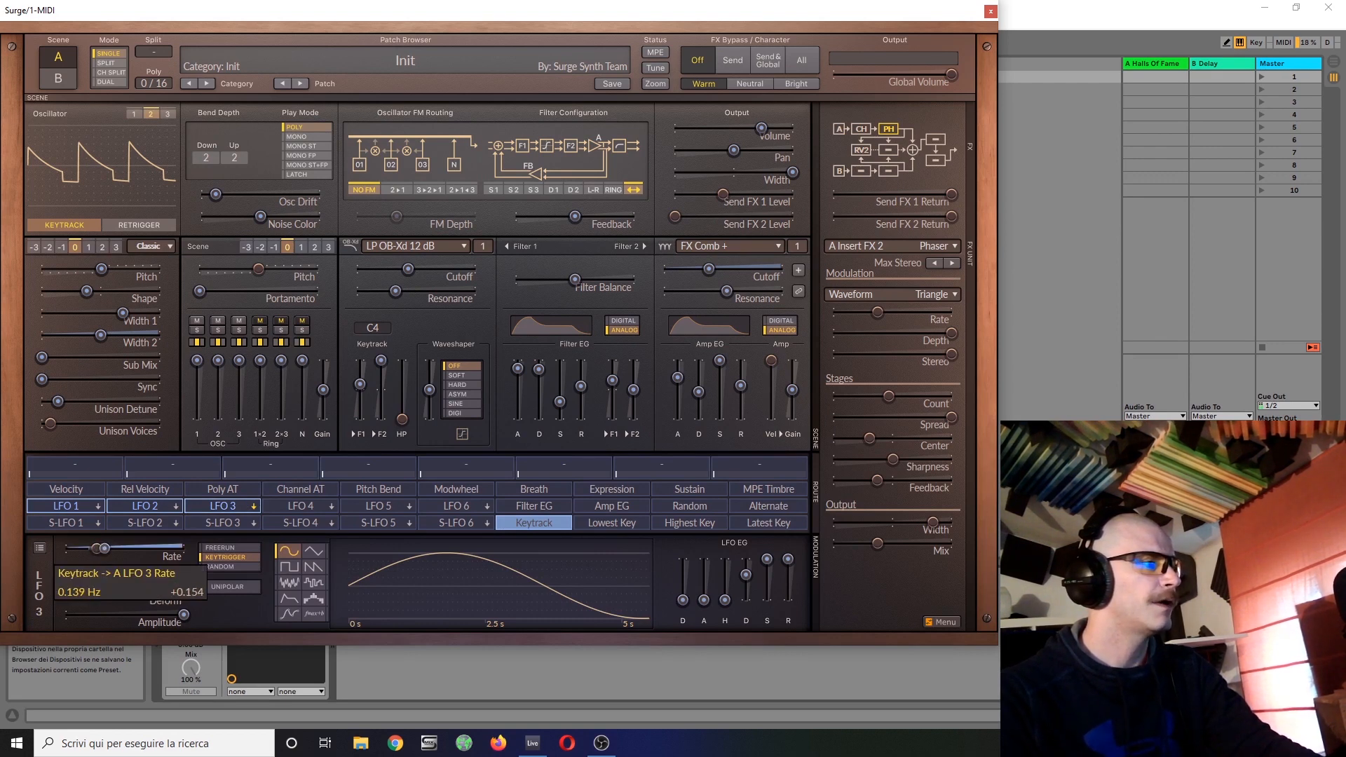
pyautogui.moveTo(109, 556); pyautogui.dragTo(109, 556)
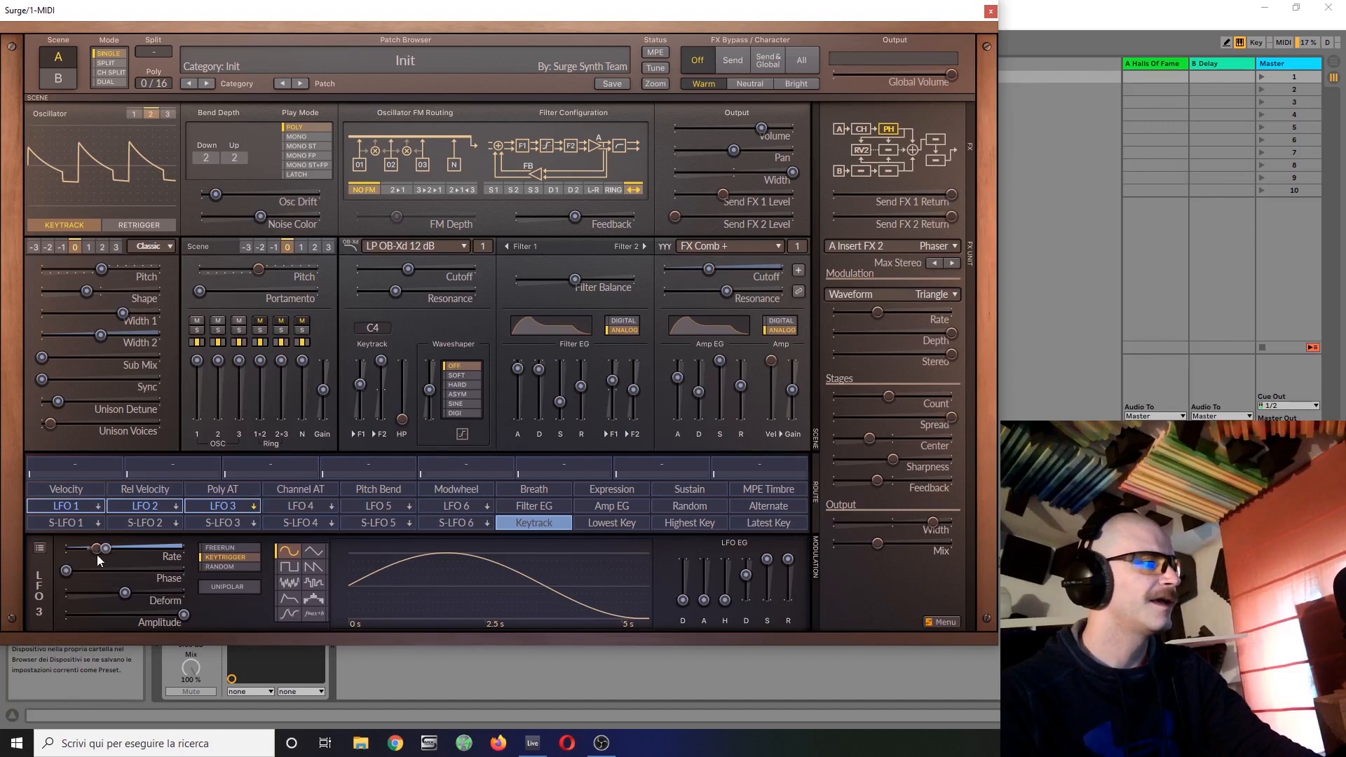
pyautogui.click(557, 524)
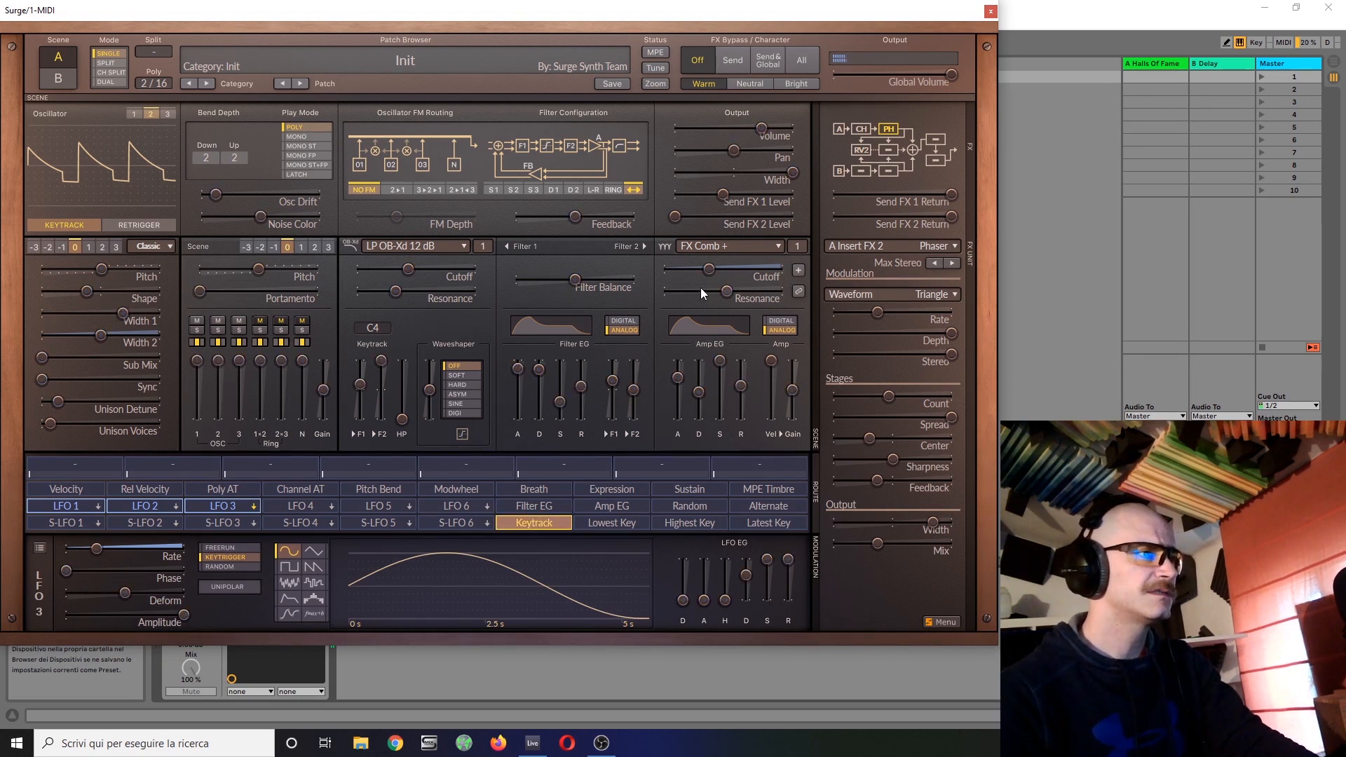
# Slightly lower Filter 2's Resonance.
pyautogui.moveTo(729, 291); pyautogui.dragTo(718, 291)
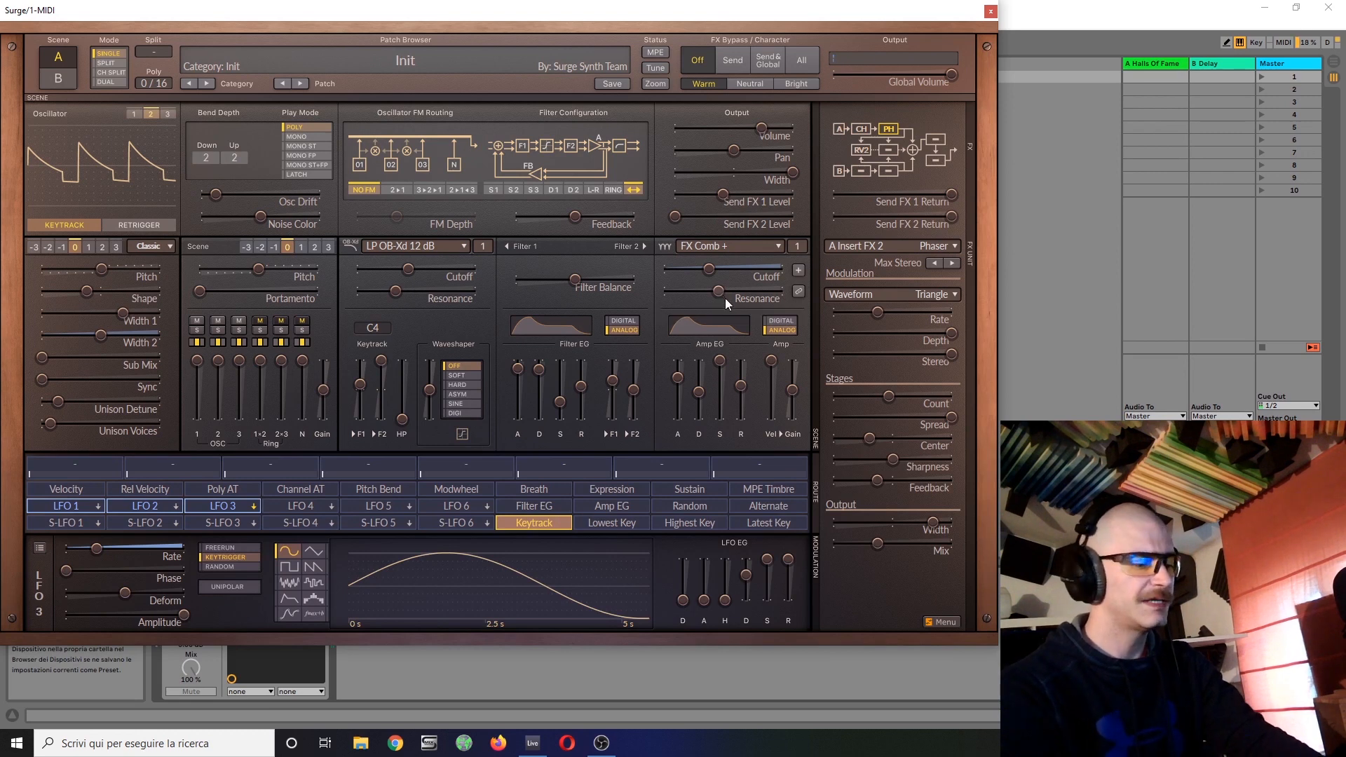